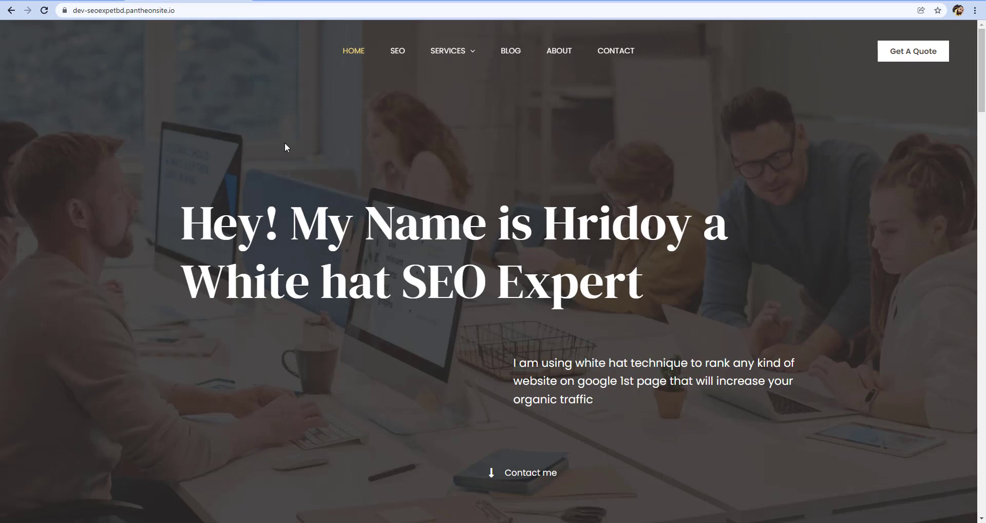
# Open the site's Blog page and examine how the existing posts show their images, titles and excerpts
pyautogui.click(505, 54)
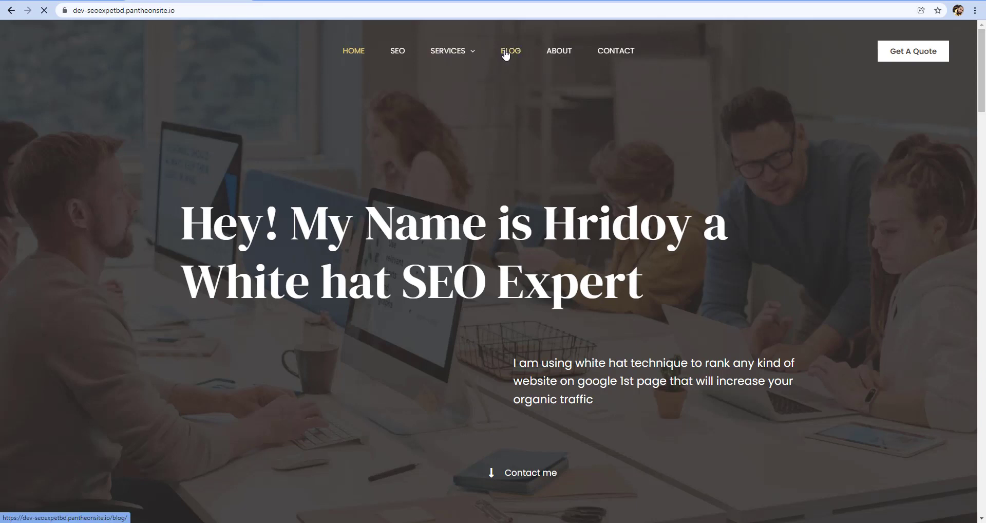
pyautogui.scroll(-1, 552, 114)
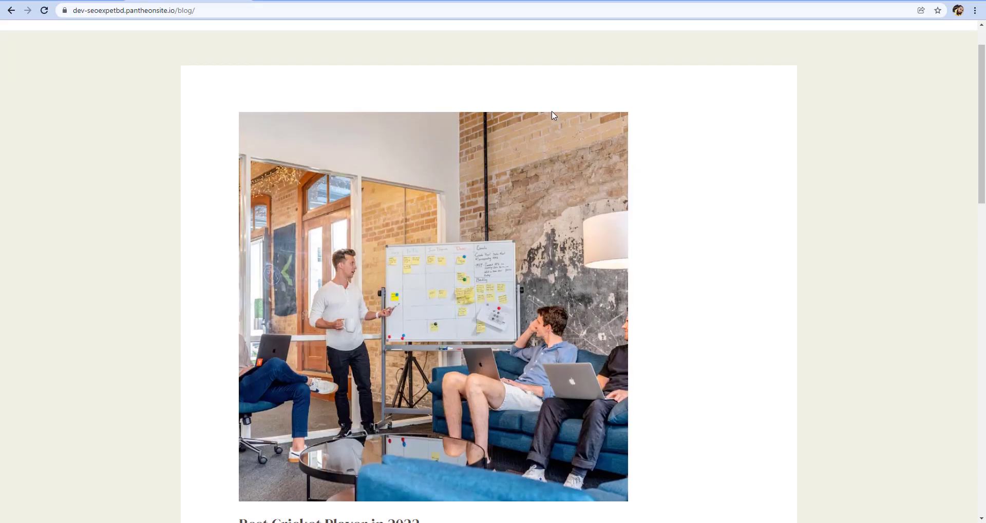
pyautogui.scroll(-5, 552, 114)
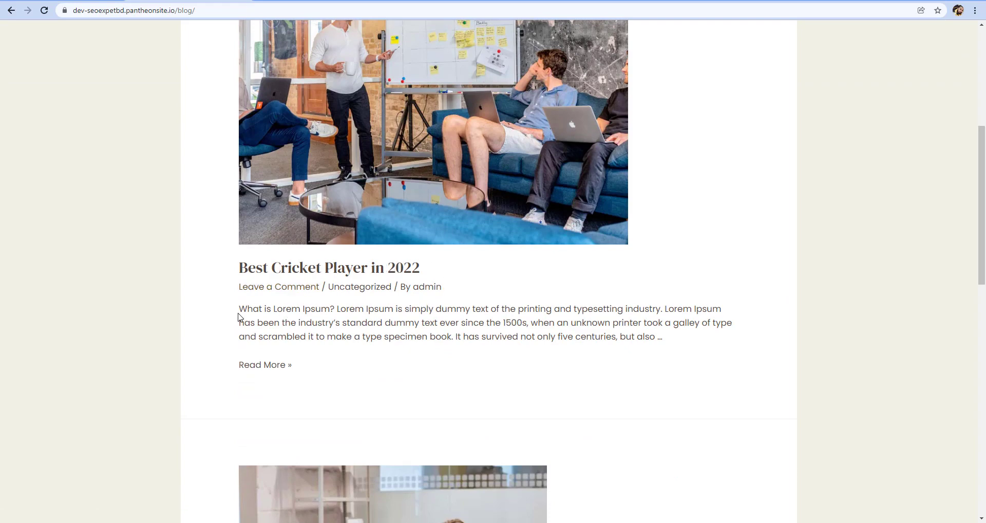
pyautogui.moveTo(238, 316); pyautogui.dragTo(606, 360)
pyautogui.click(612, 335)
pyautogui.scroll(-12, 613, 335)
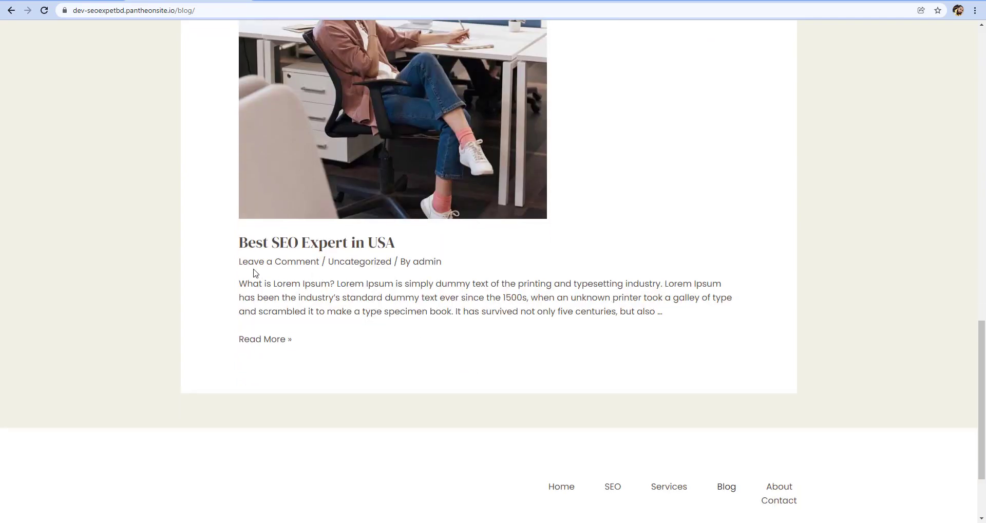
pyautogui.moveTo(243, 264); pyautogui.dragTo(116, 280)
pyautogui.scroll(1, 585, 288)
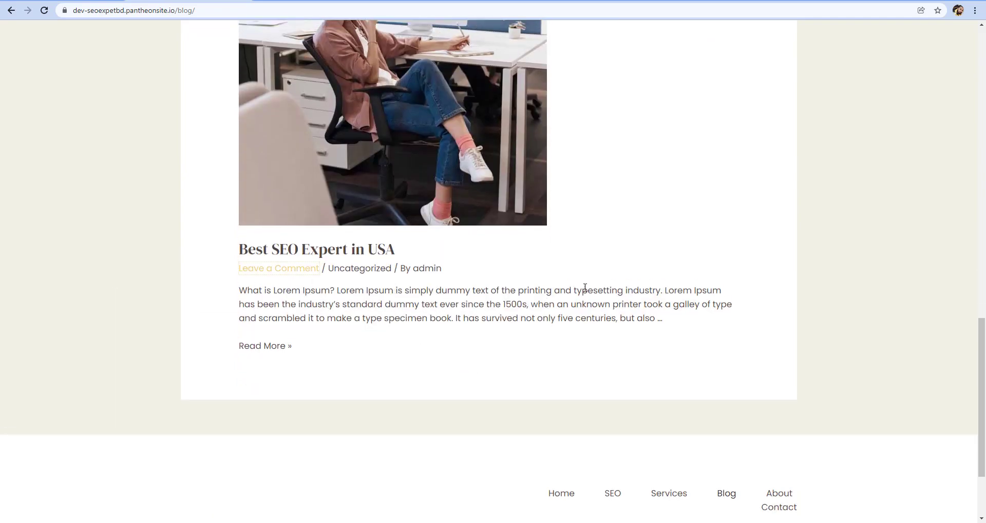
pyautogui.scroll(3, 590, 291)
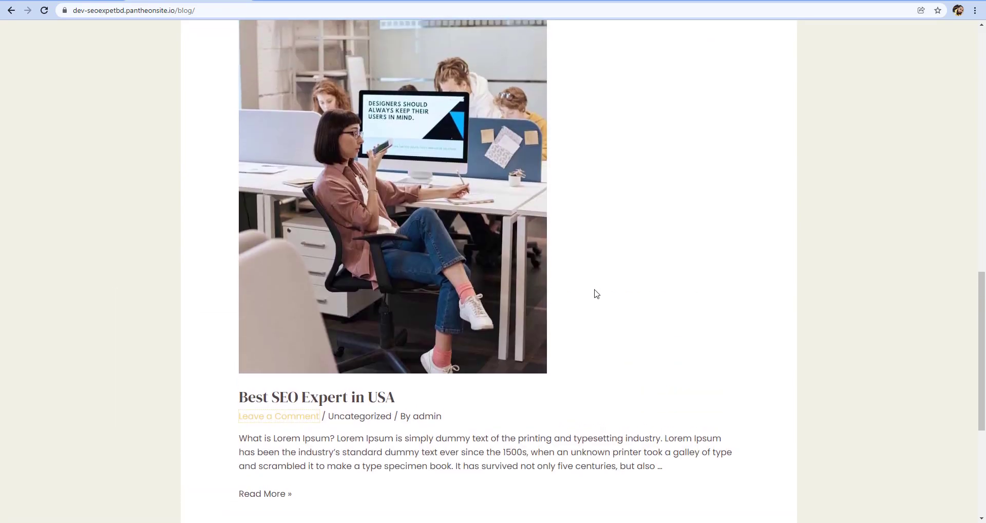
pyautogui.scroll(7, 596, 293)
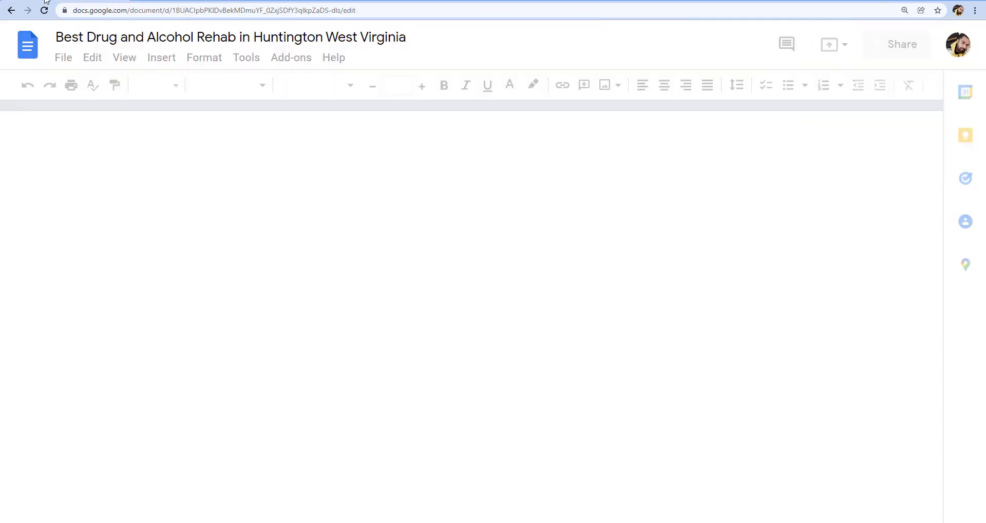
# Review the Google Docs article "Best Drug and Alcohol Rehab in Huntington West Virginia", including its headings, paragraphs and images
pyautogui.scroll(-4, 412, 245)
pyautogui.scroll(1, 411, 246)
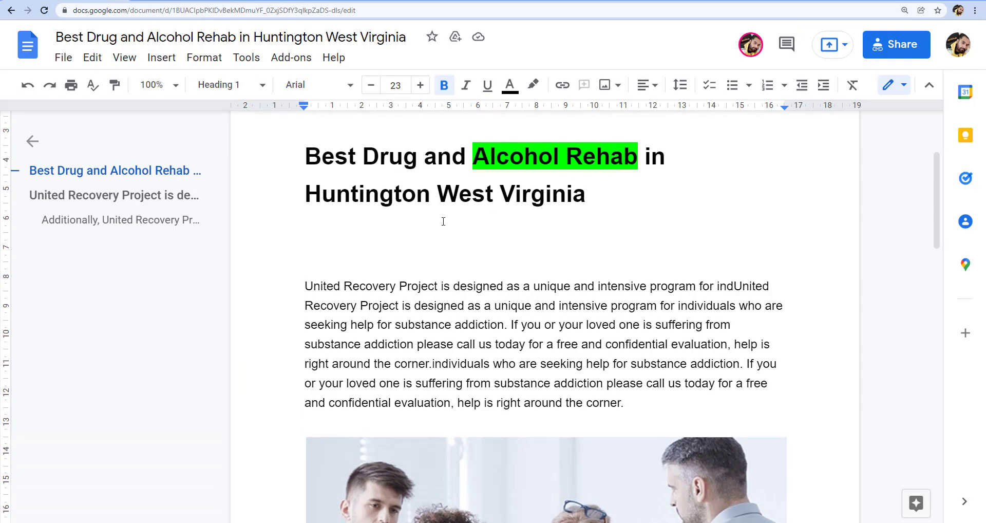
pyautogui.scroll(-20, 443, 221)
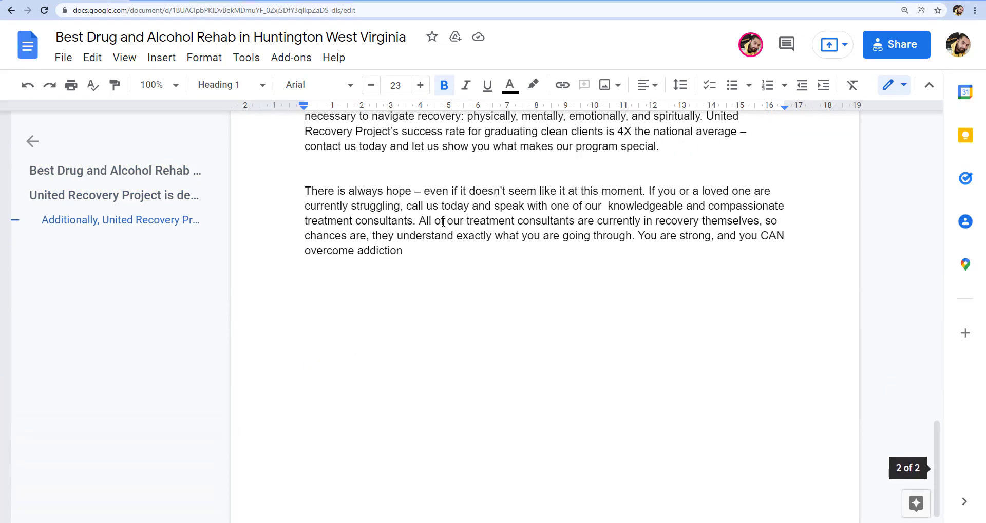
pyautogui.scroll(15, 443, 221)
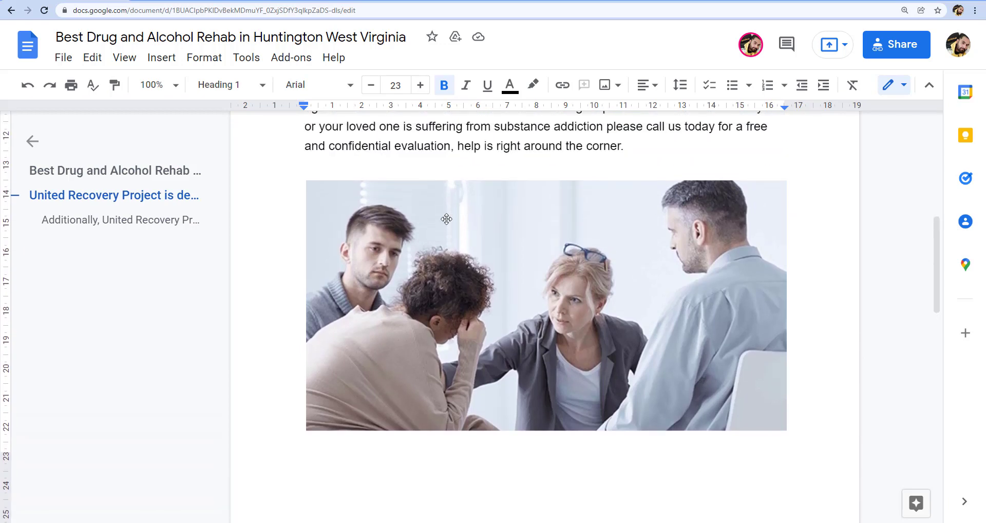
pyautogui.scroll(8, 447, 220)
pyautogui.scroll(-5, 447, 219)
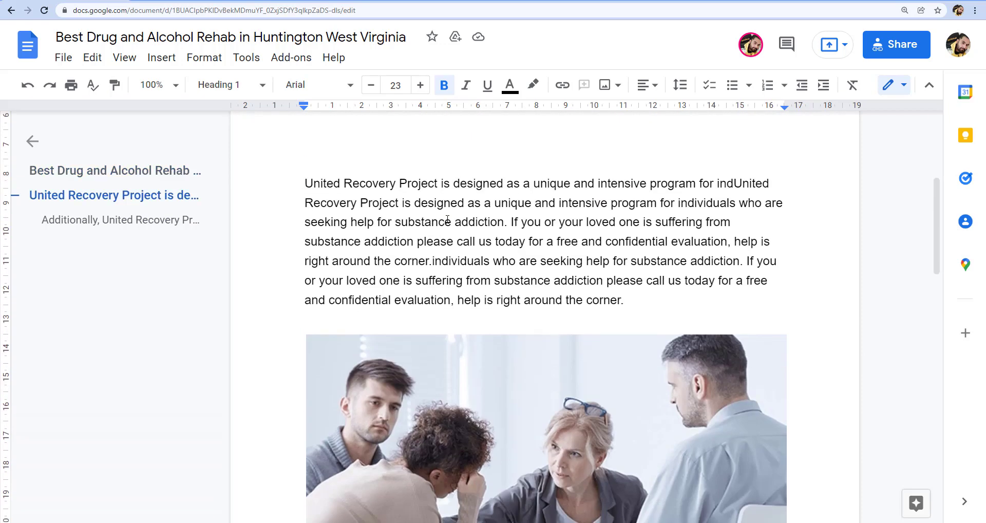
# Return to the website, go to its wp-admin address and log in to WordPress with the prefilled credentials
pyautogui.click(195, 1)
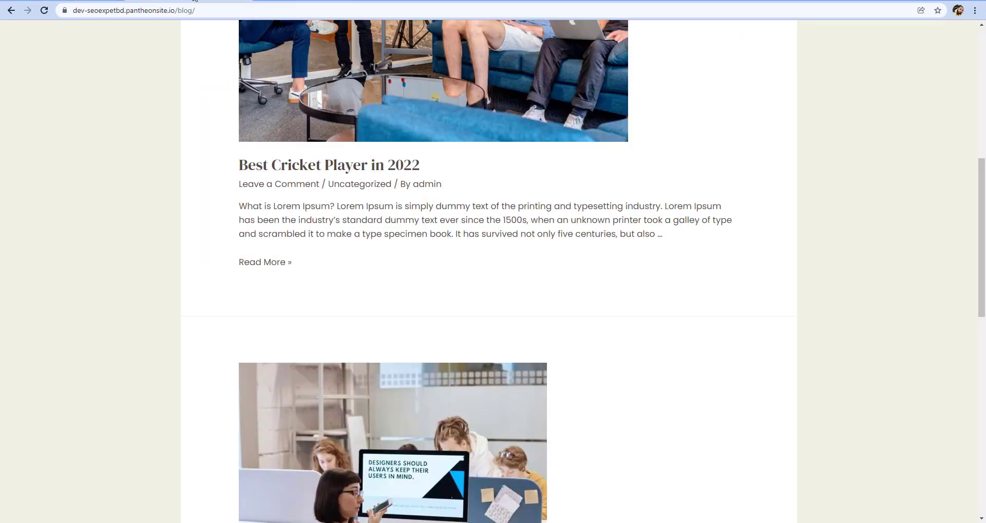
pyautogui.click(217, 13)
pyautogui.click(245, 9)
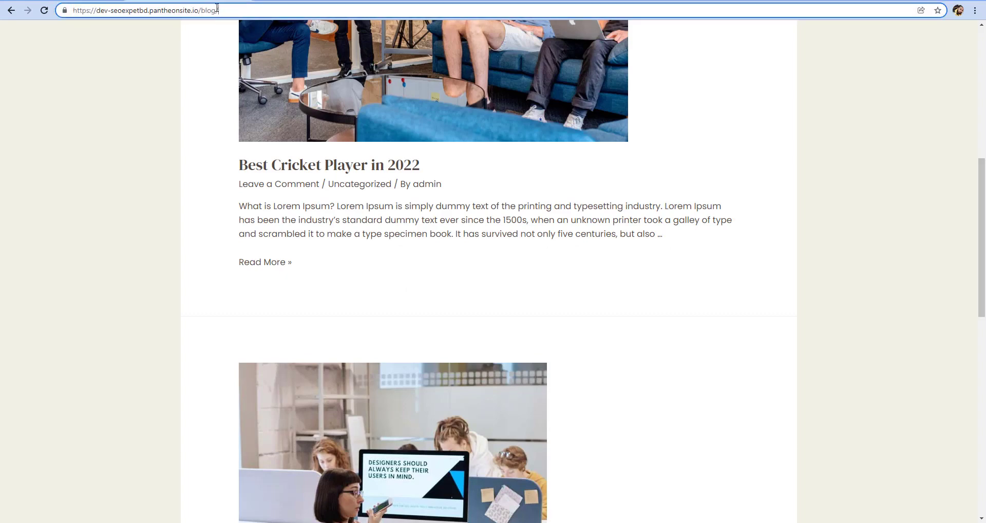
pyautogui.moveTo(218, 9); pyautogui.dragTo(202, 6)
pyautogui.write('wp-a')
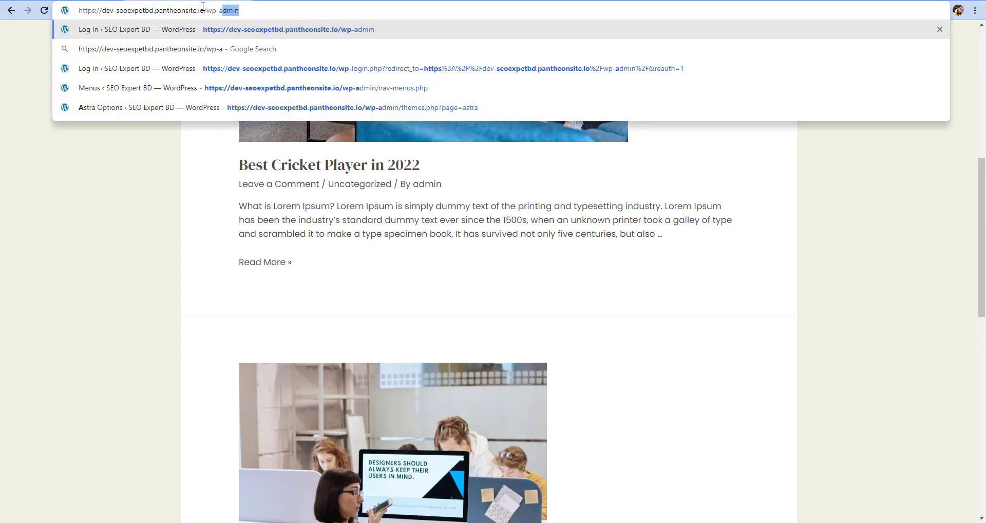
pyautogui.press('Return')
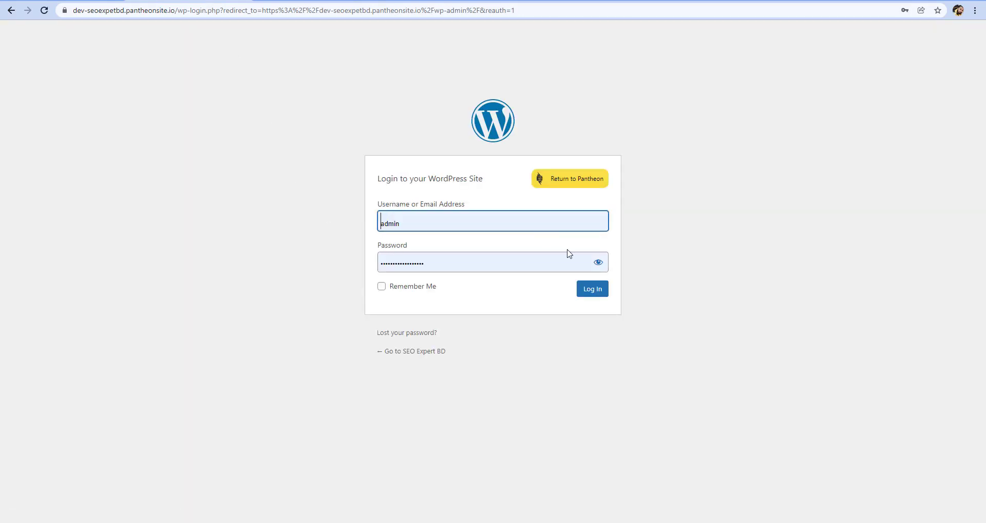
pyautogui.click(596, 288)
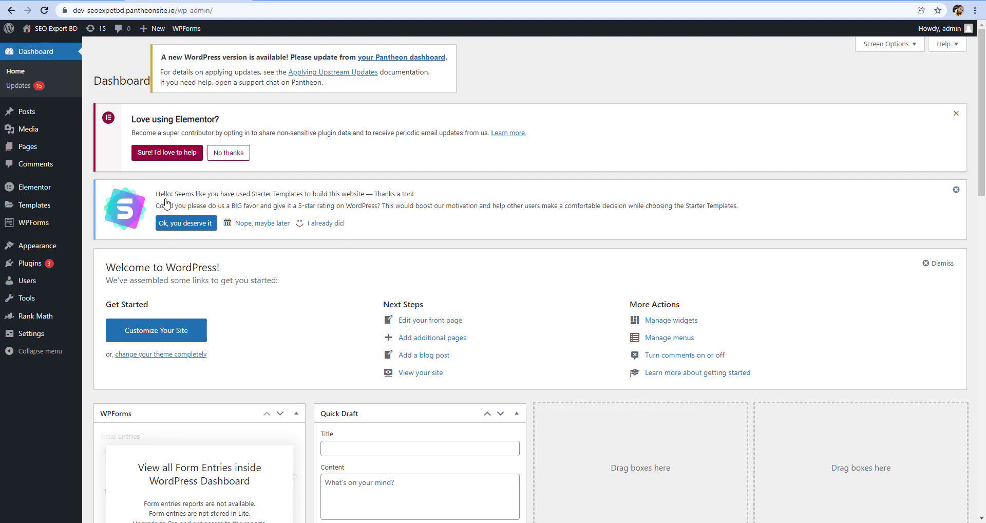
# Move the posts "Best Cricket Player in 2022" and "Best SEO Expert in USA" to the trash in one bulk action
pyautogui.moveTo(46, 117)
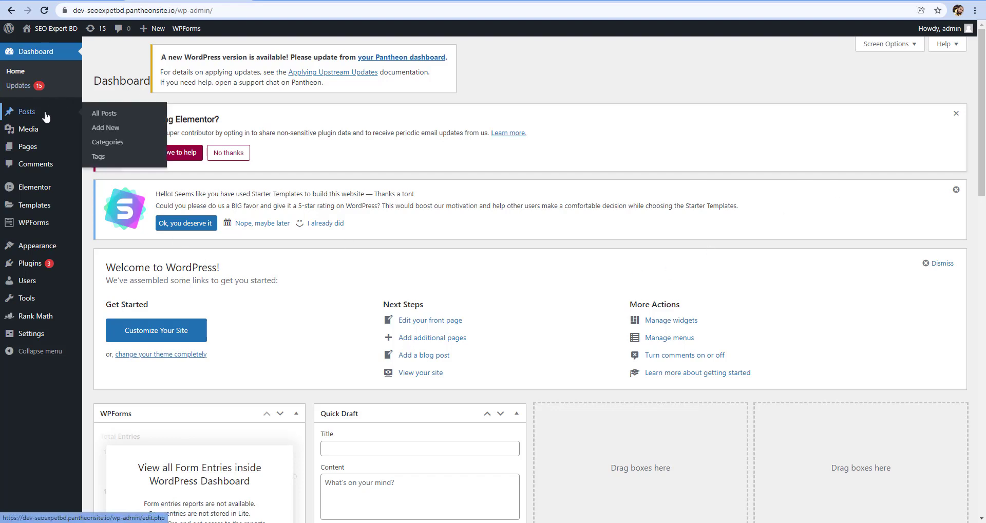
pyautogui.click(114, 119)
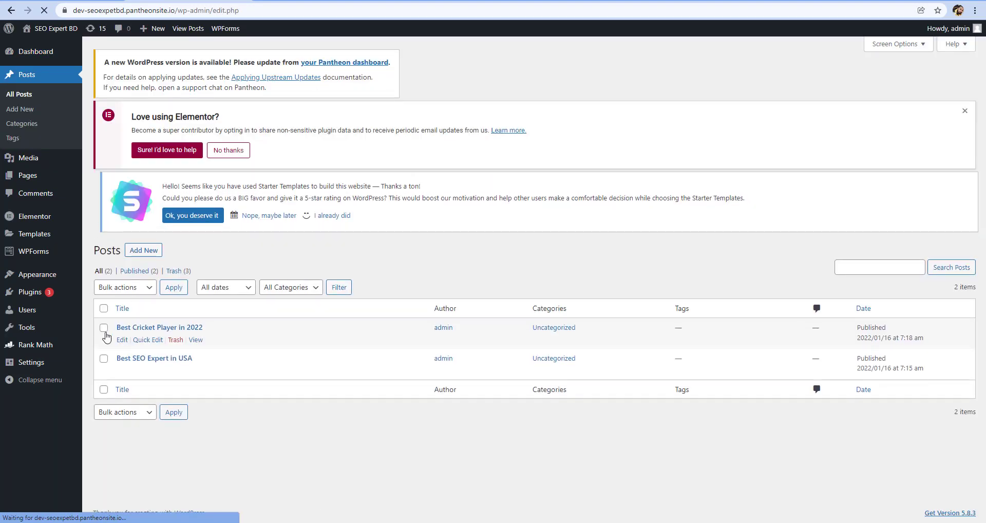
pyautogui.click(104, 338)
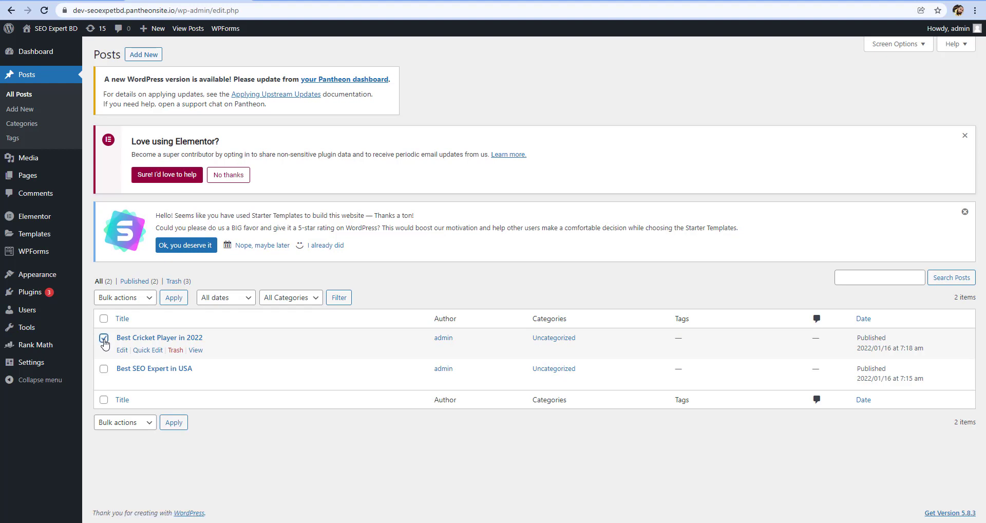
pyautogui.click(104, 369)
pyautogui.click(142, 424)
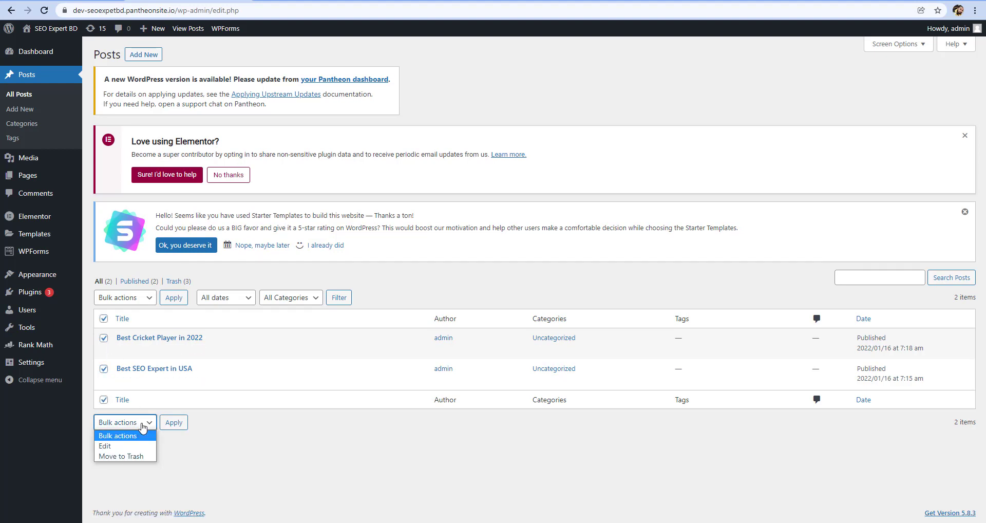
pyautogui.click(127, 456)
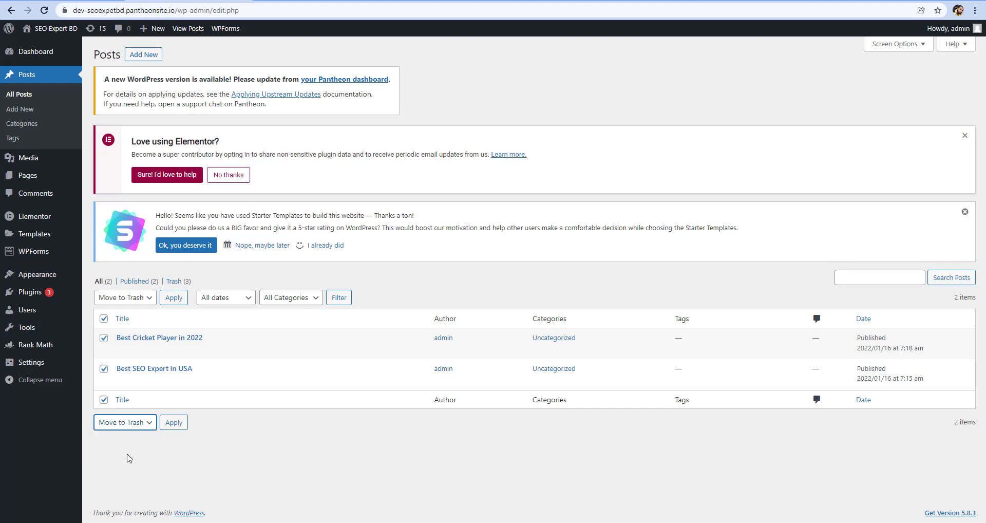
pyautogui.click(167, 299)
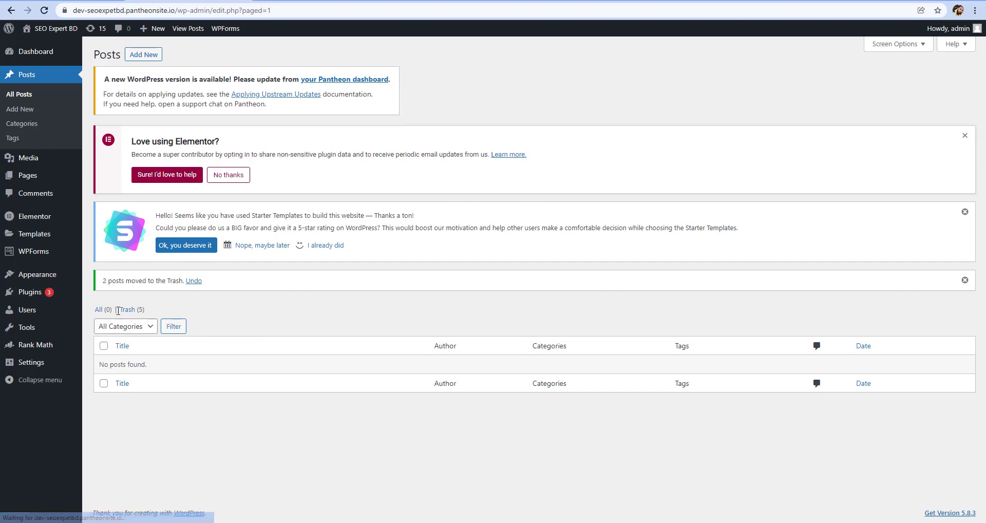
# Permanently delete all posts in the trash with a bulk action
pyautogui.click(126, 309)
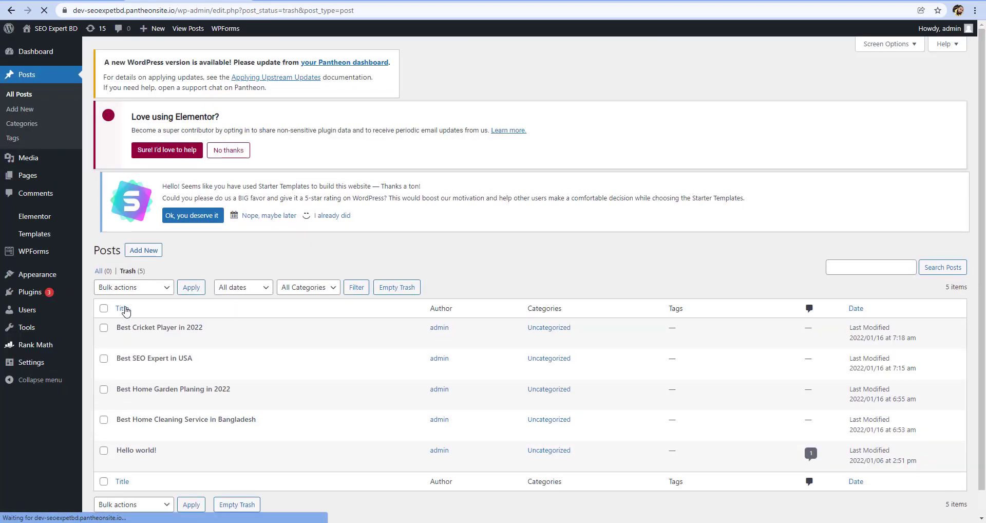
pyautogui.click(103, 318)
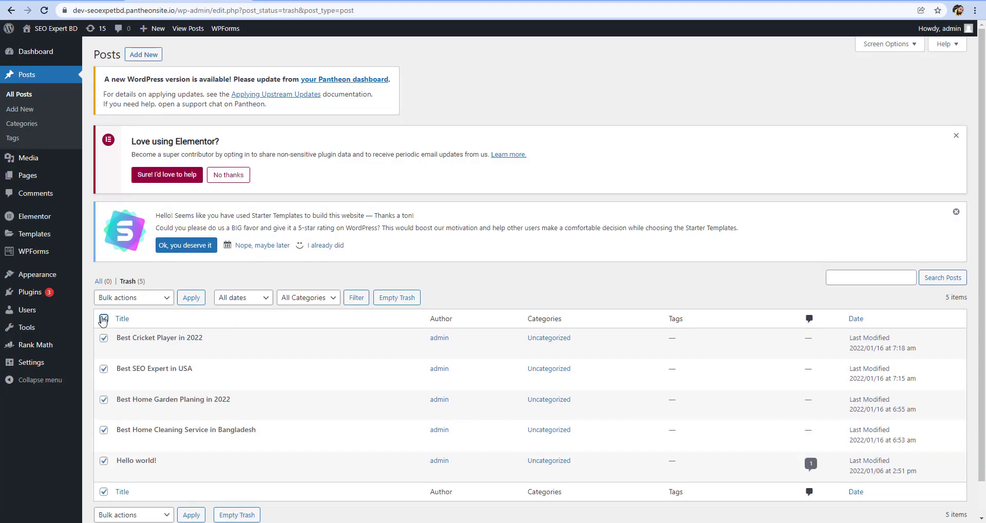
pyautogui.click(153, 300)
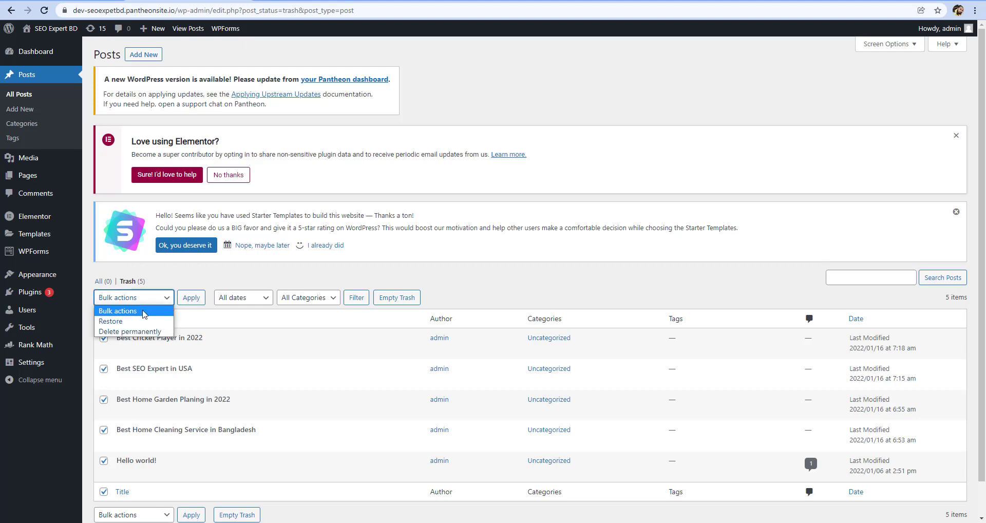
pyautogui.click(129, 331)
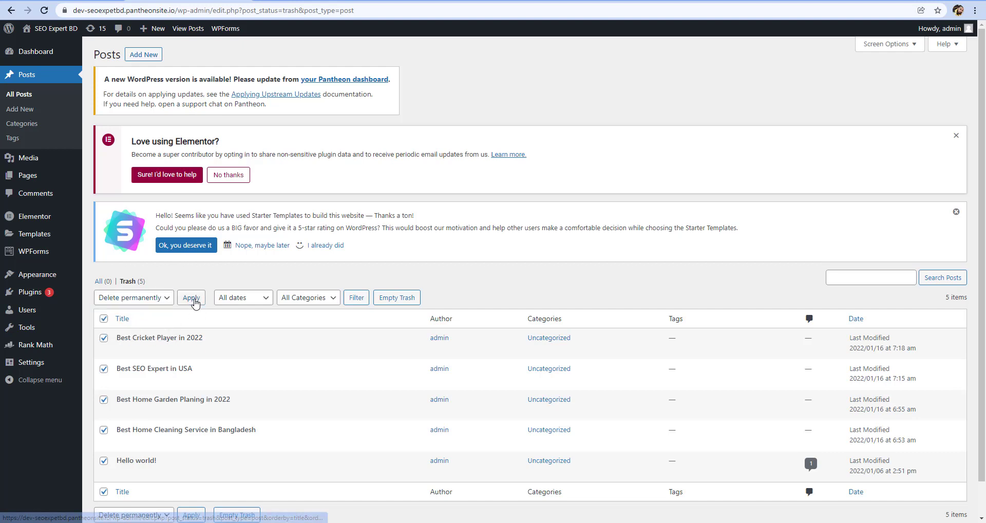
pyautogui.click(193, 300)
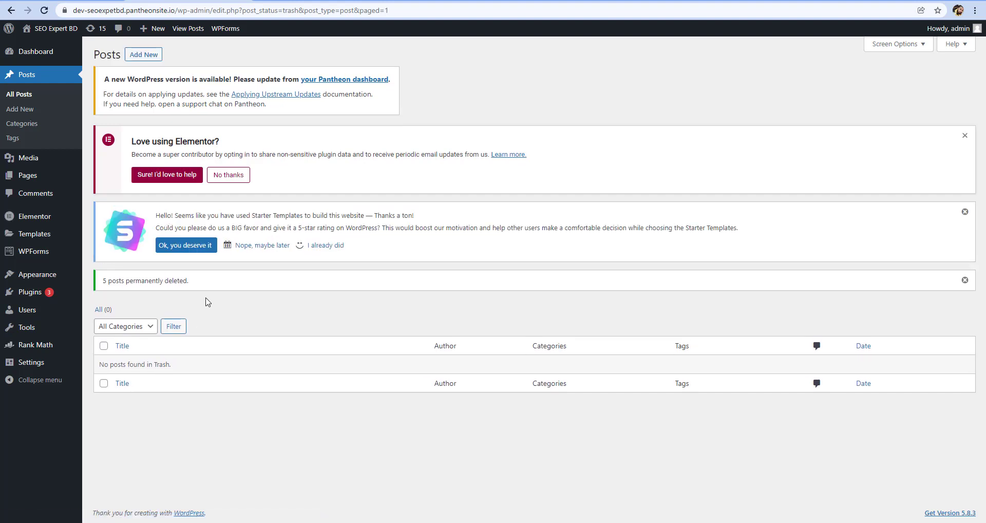
# Start a new post and look over its title field and content area
pyautogui.click(139, 58)
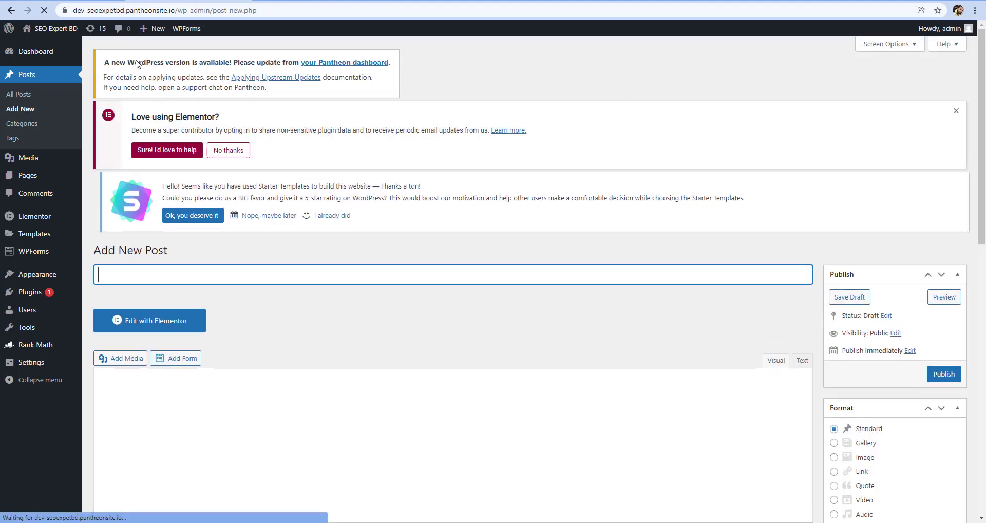
pyautogui.scroll(-3, 135, 77)
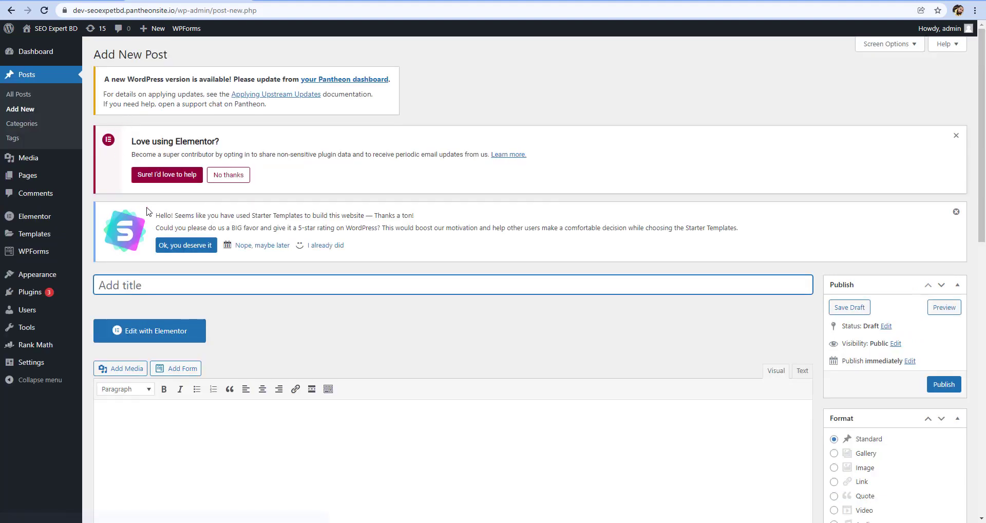
pyautogui.scroll(-3, 162, 219)
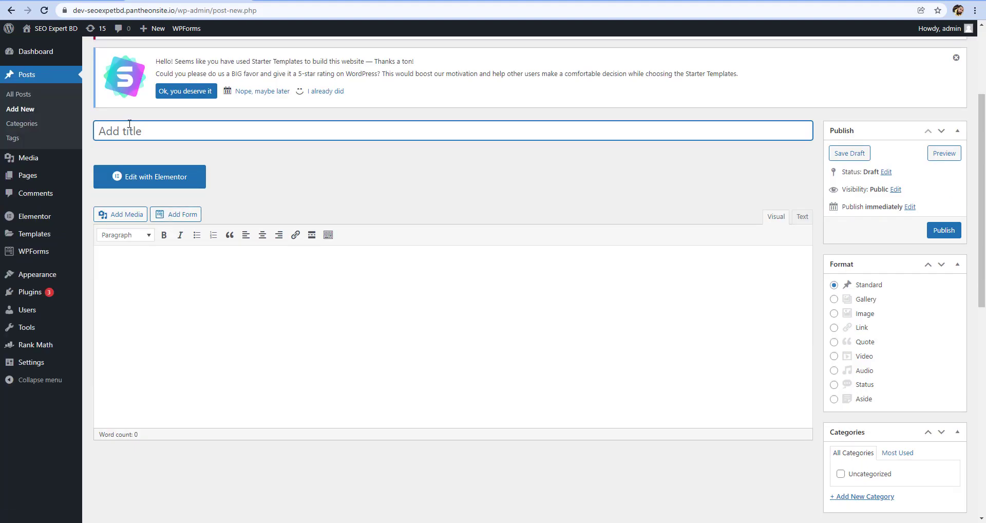
pyautogui.click(190, 266)
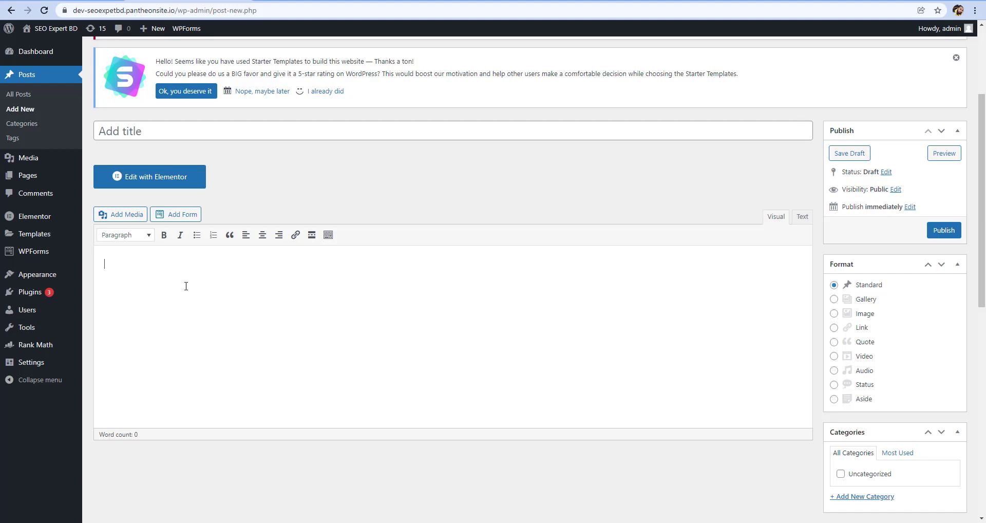
pyautogui.scroll(3, 503, 146)
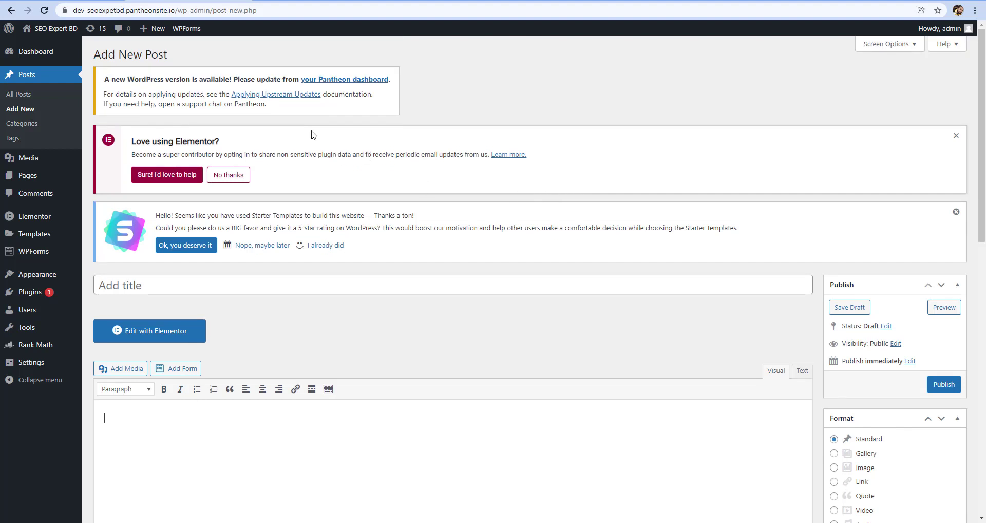
# Switch to the Google Docs article and look through its title, opening paragraph, image and remaining text
pyautogui.click(64, 1)
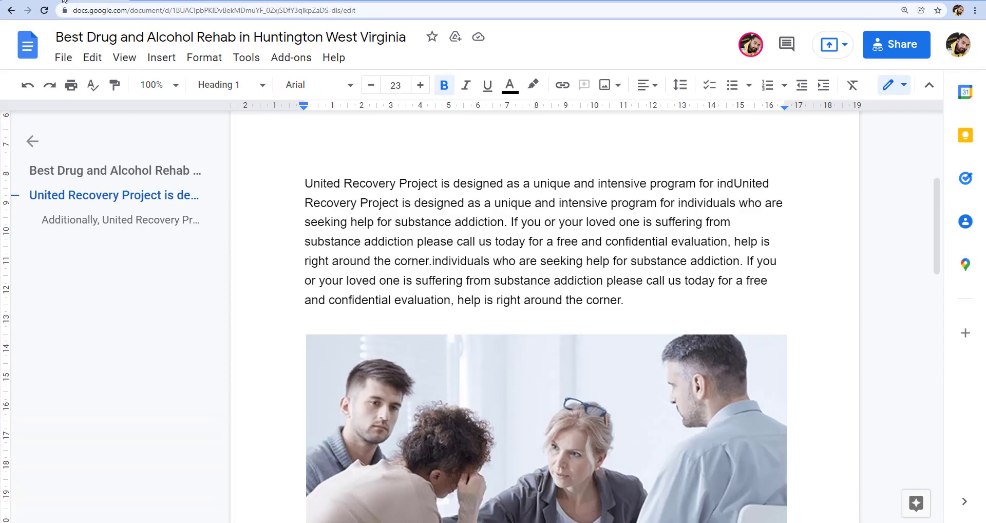
pyautogui.scroll(5, 512, 242)
pyautogui.moveTo(296, 313); pyautogui.dragTo(451, 314)
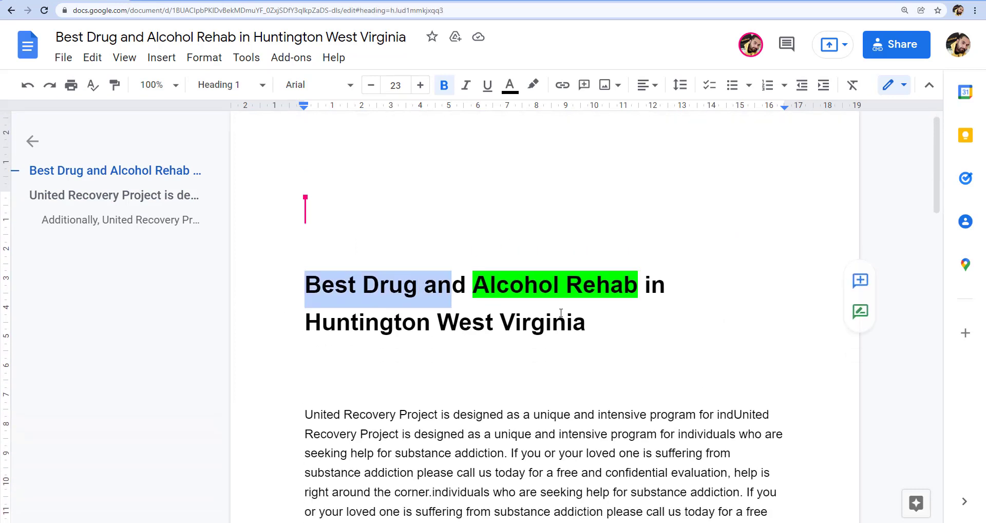
pyautogui.scroll(-3, 561, 311)
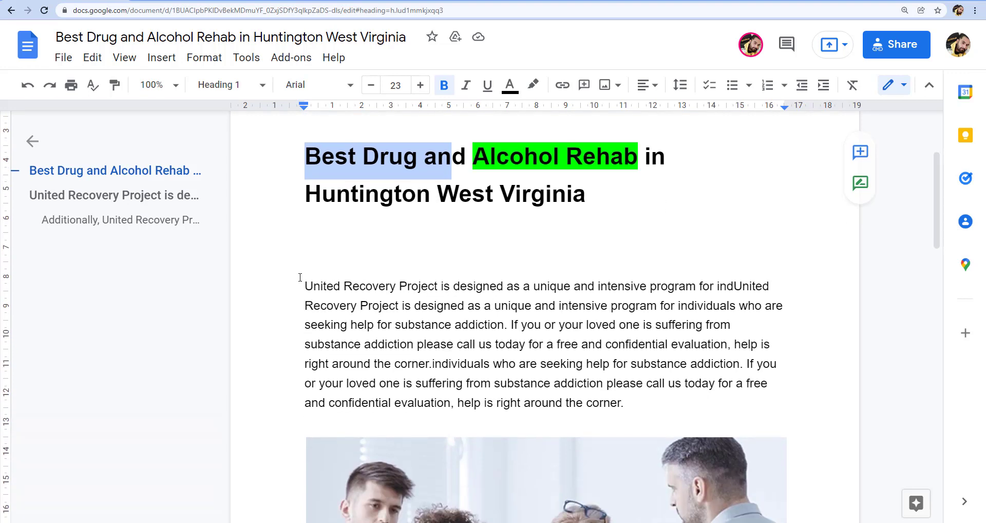
pyautogui.moveTo(305, 286); pyautogui.dragTo(460, 286)
pyautogui.click(581, 286)
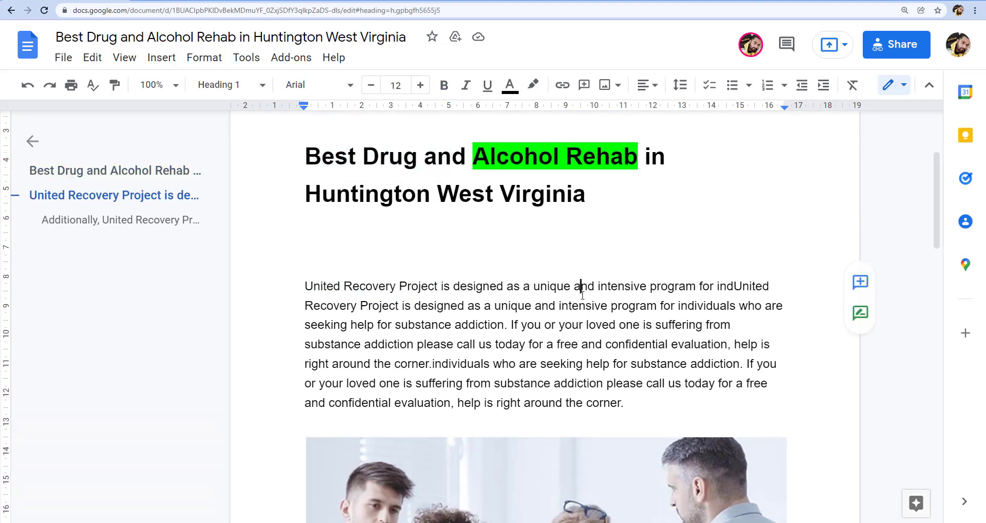
pyautogui.scroll(-6, 582, 294)
pyautogui.scroll(-10, 583, 294)
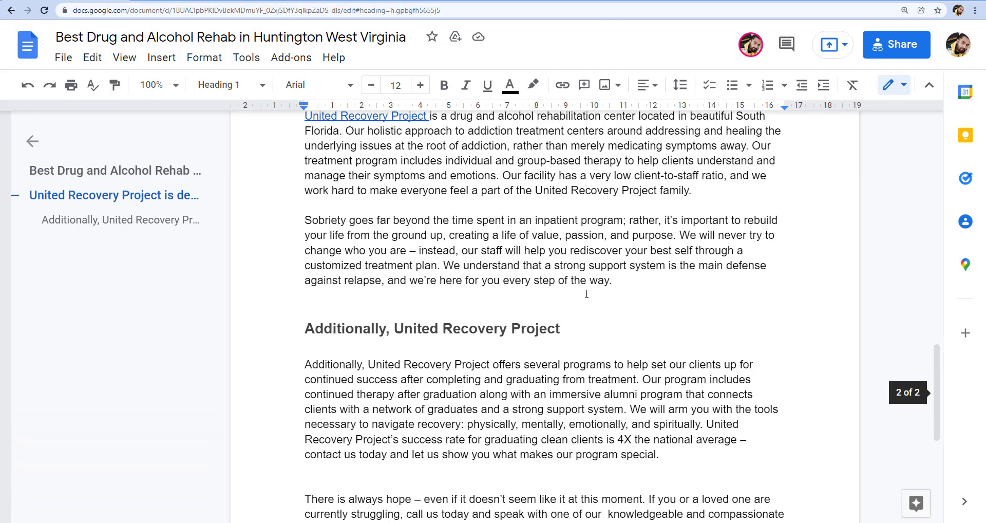
pyautogui.scroll(10, 587, 292)
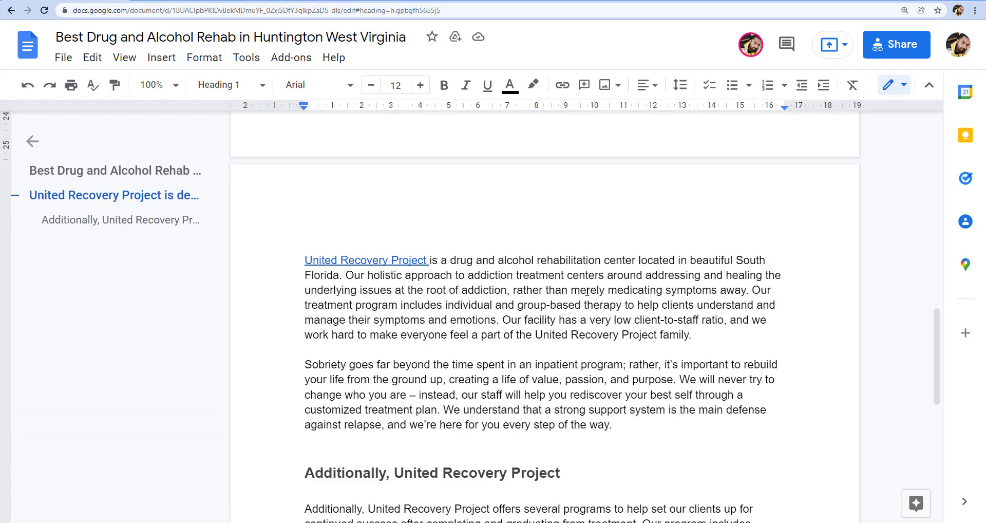
pyautogui.scroll(12, 586, 291)
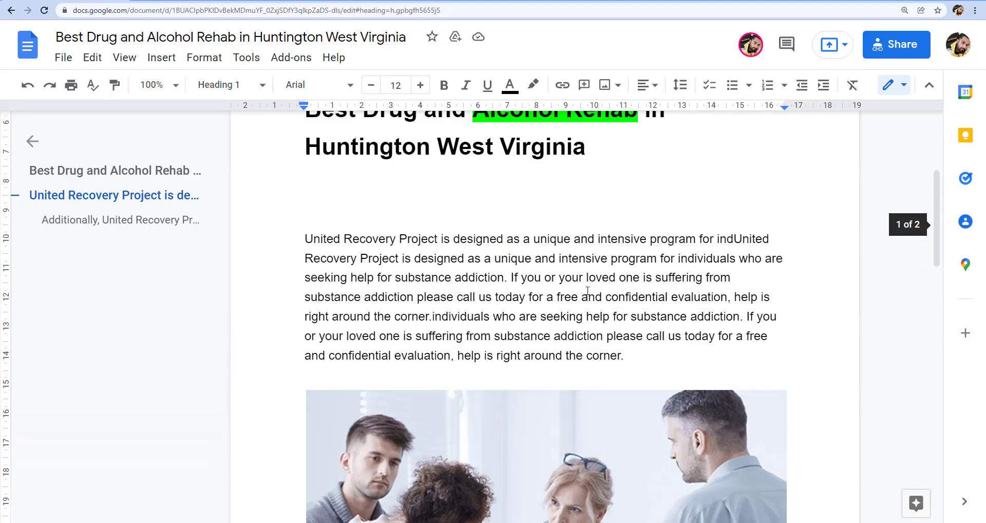
pyautogui.scroll(-5, 559, 359)
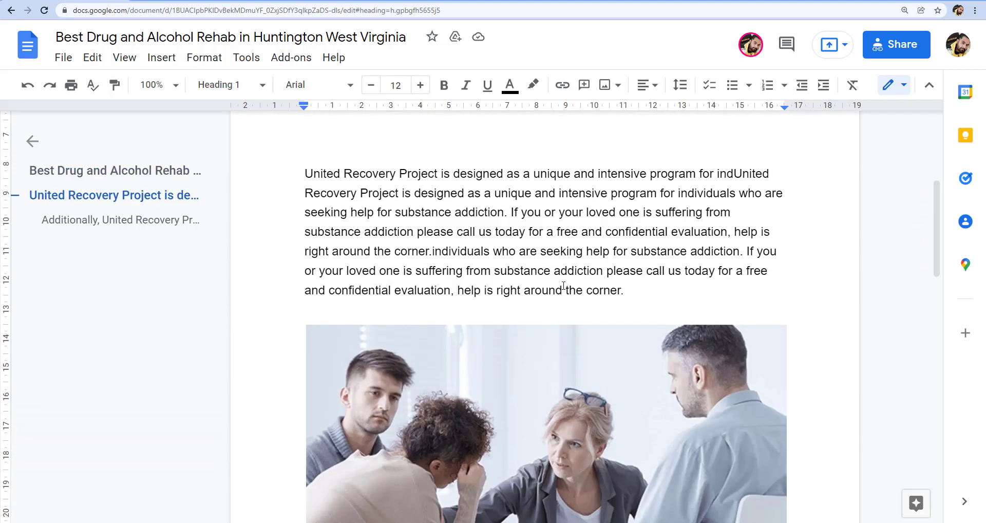
pyautogui.scroll(-3, 563, 286)
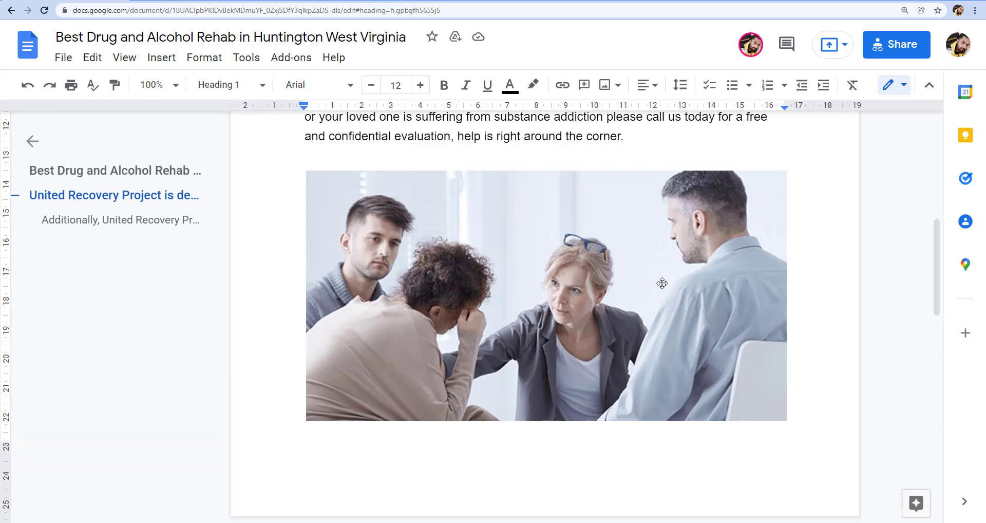
# Return to WordPress and add a post category named "Health" with None as its parent category
pyautogui.click(200, 0)
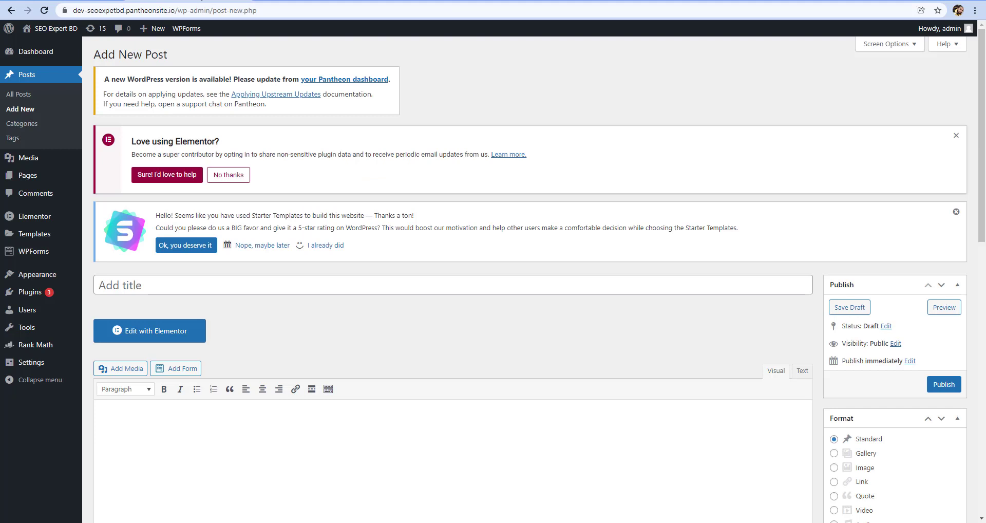
pyautogui.click(9, 124)
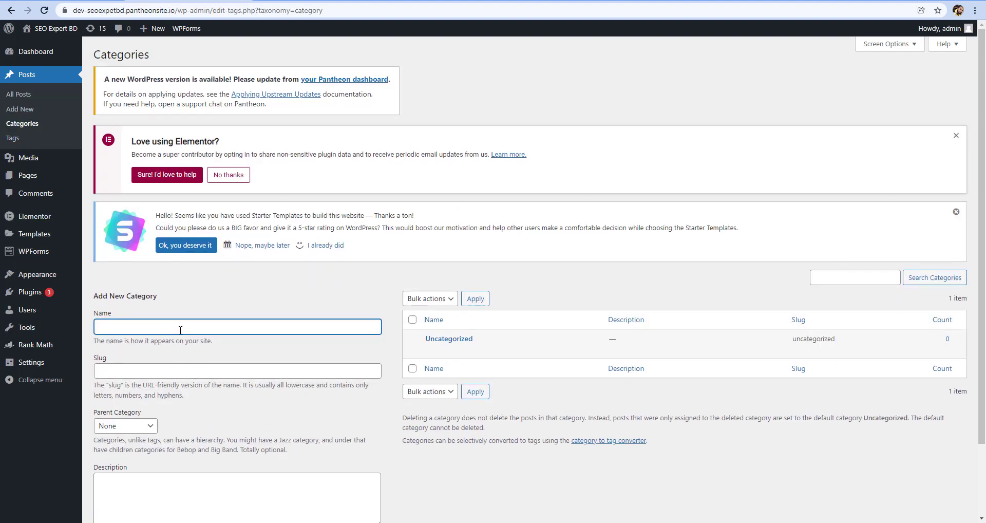
pyautogui.write('Health')
pyautogui.scroll(-2, 149, 349)
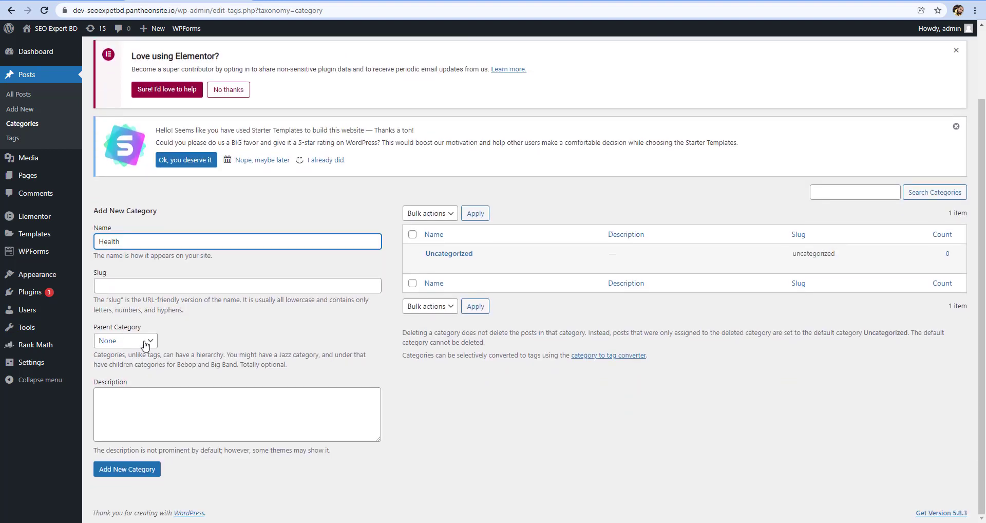
pyautogui.click(146, 341)
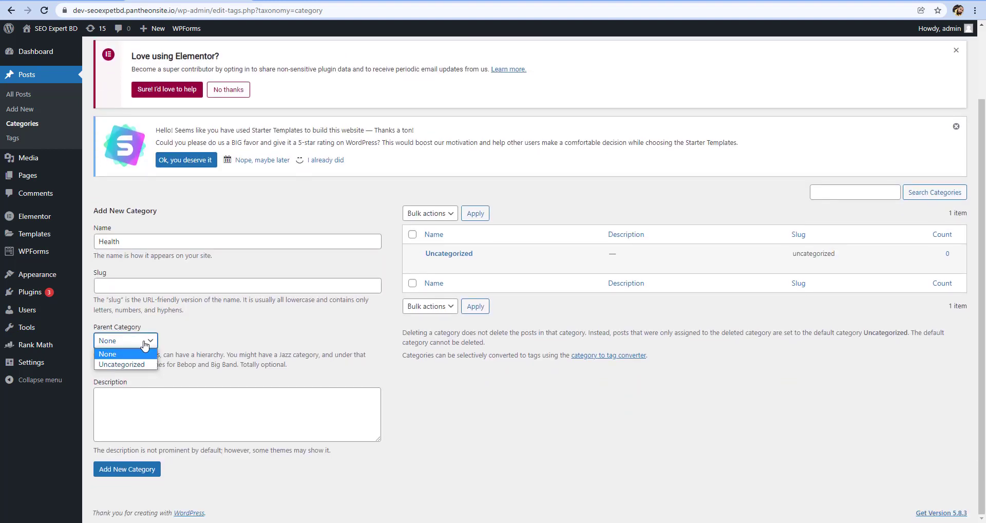
pyautogui.click(146, 351)
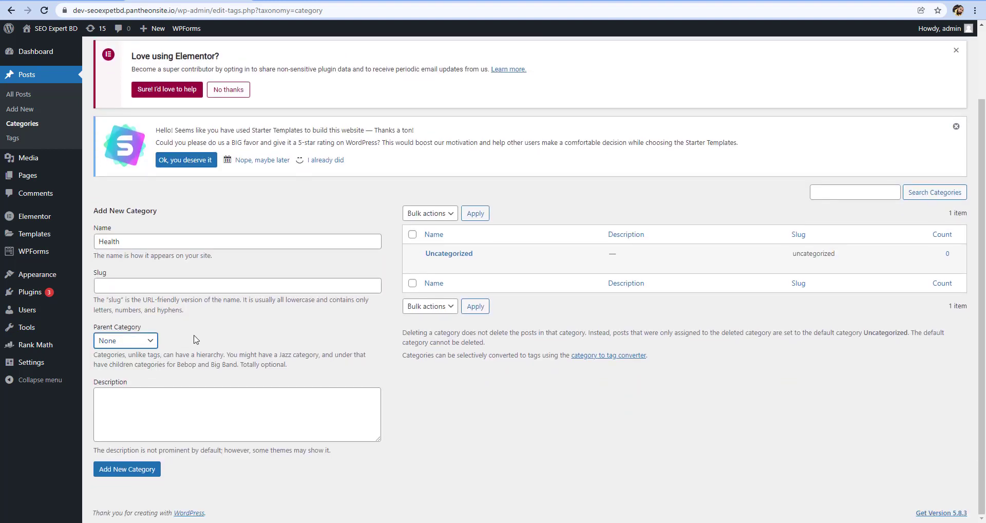
pyautogui.click(137, 473)
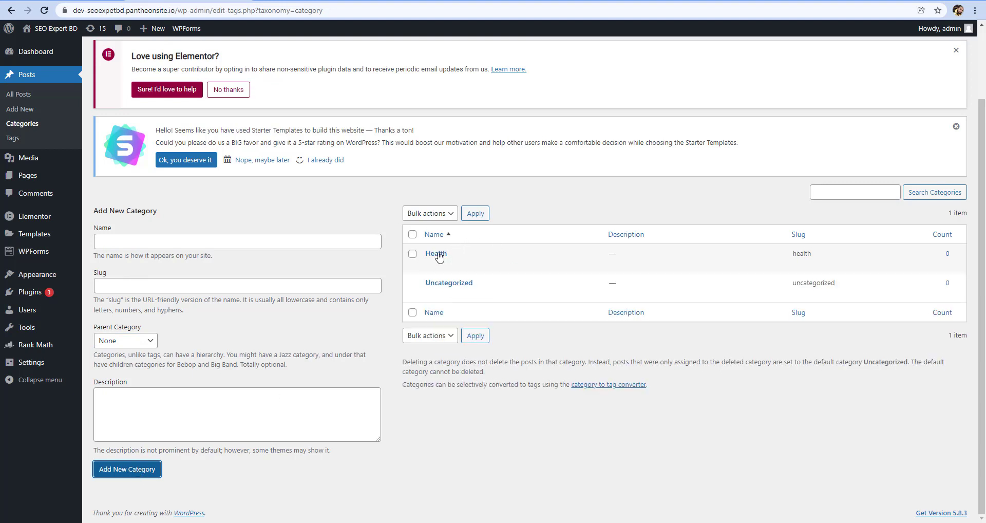
pyautogui.moveTo(417, 253)
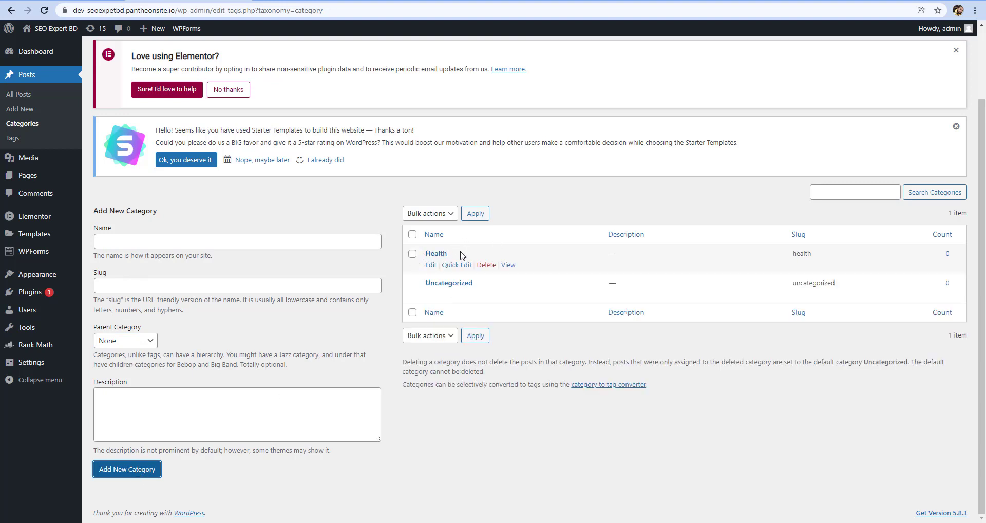
pyautogui.moveTo(607, 283)
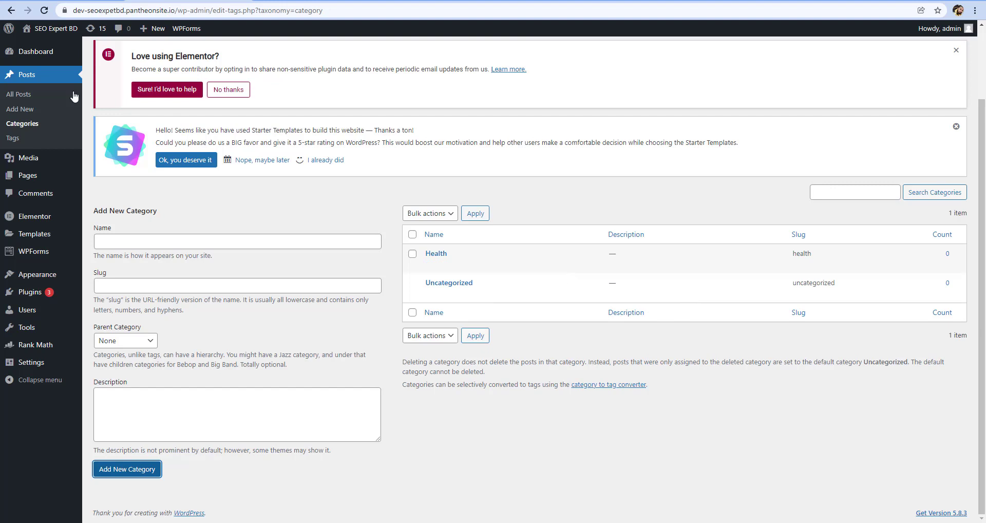
# Start a new post from the list of all posts and look over its category choices
pyautogui.click(30, 96)
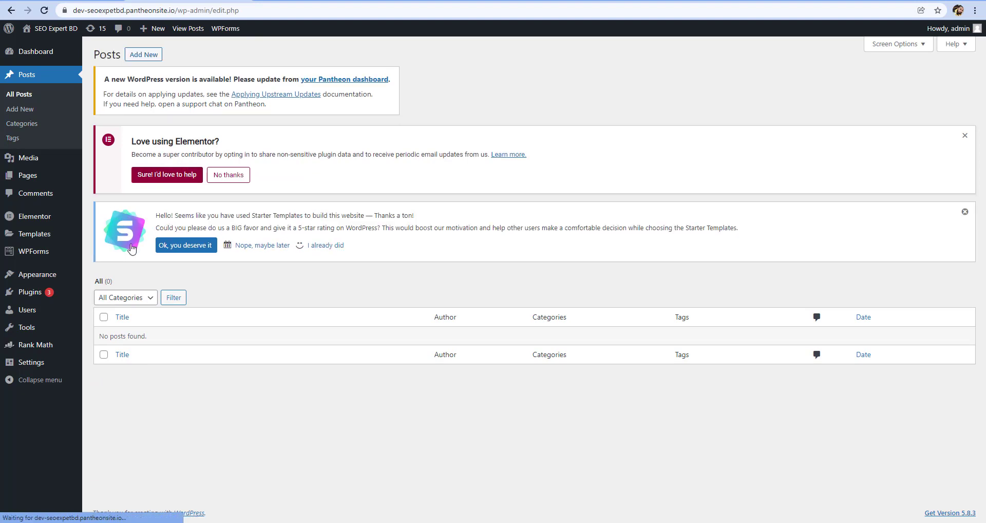
pyautogui.click(140, 56)
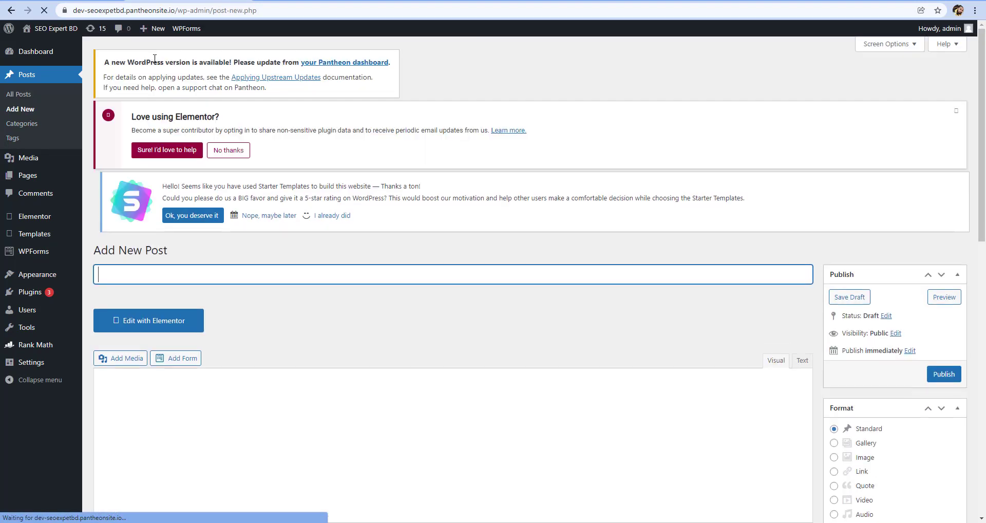
pyautogui.scroll(-1, 902, 362)
pyautogui.scroll(-5, 902, 362)
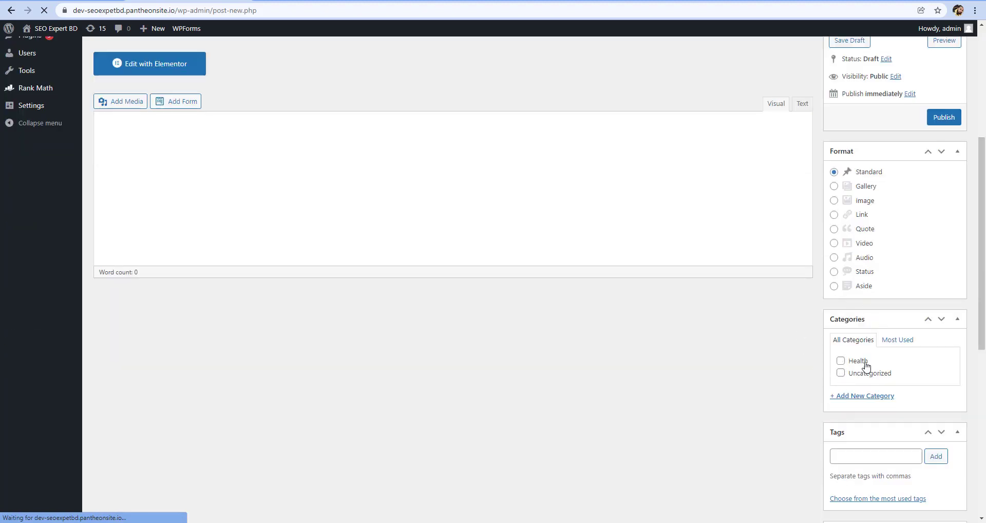
pyautogui.scroll(5, 850, 371)
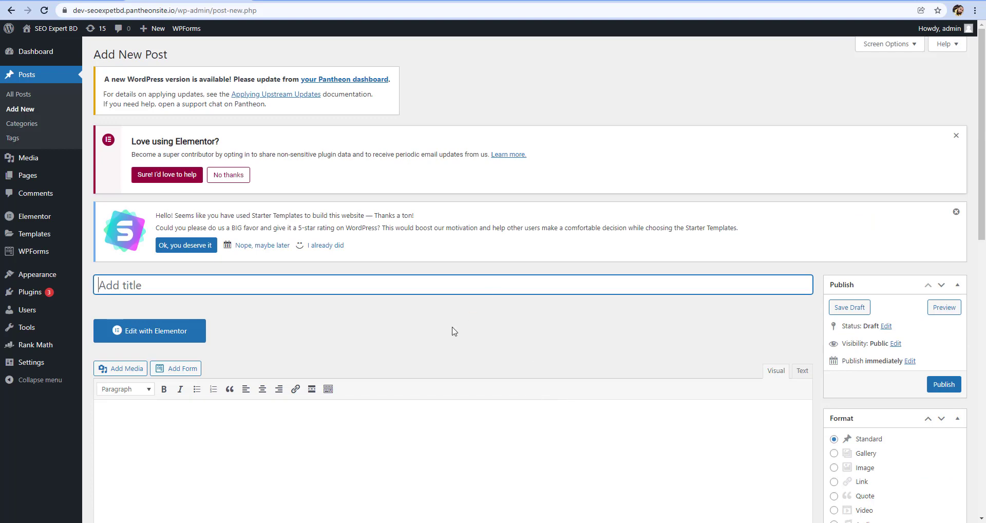
# Copy the heading "Best Drug and Alcohol Rehab in Huntington West Virginia" from the Google Docs article into the new post's title
pyautogui.click(55, 1)
pyautogui.scroll(6, 572, 242)
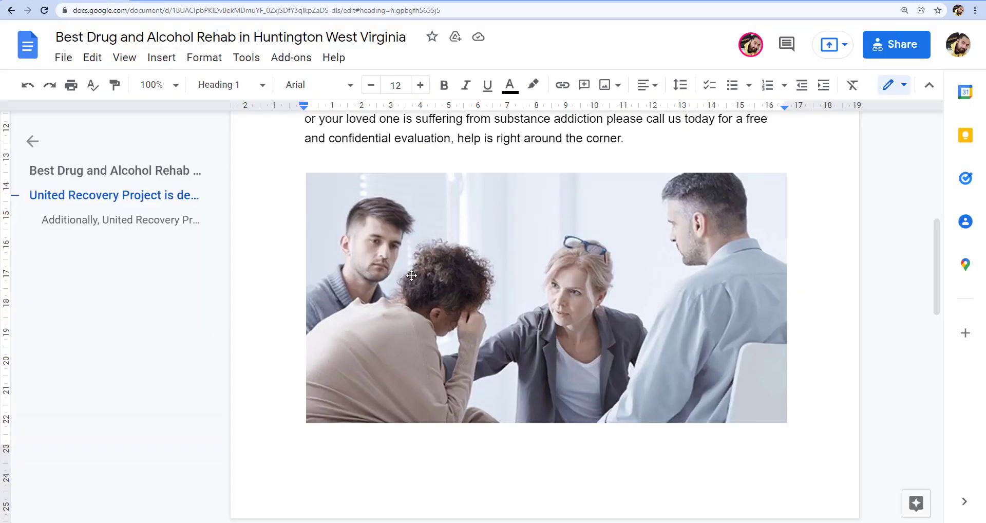
pyautogui.moveTo(581, 260); pyautogui.dragTo(264, 193)
pyautogui.hotkey('ctrl', 'c')
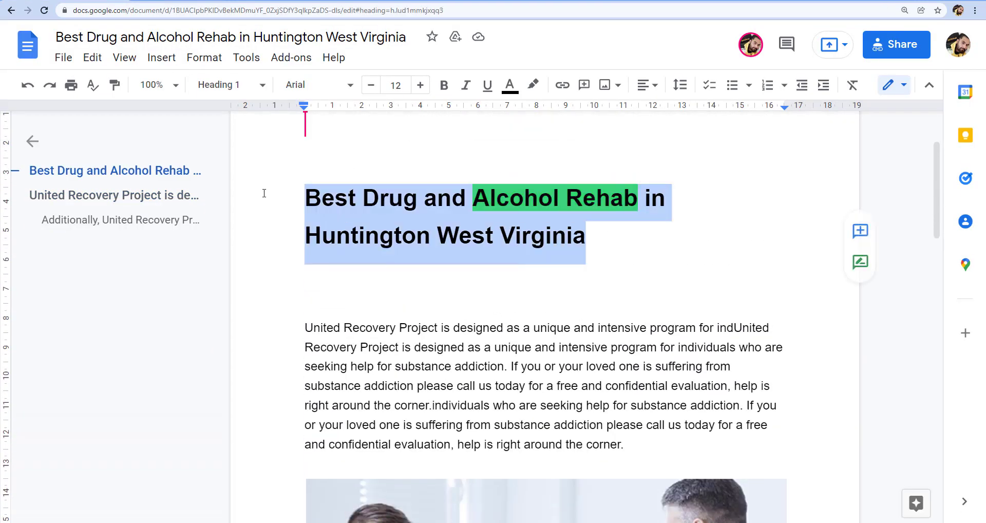
pyautogui.click(221, 1)
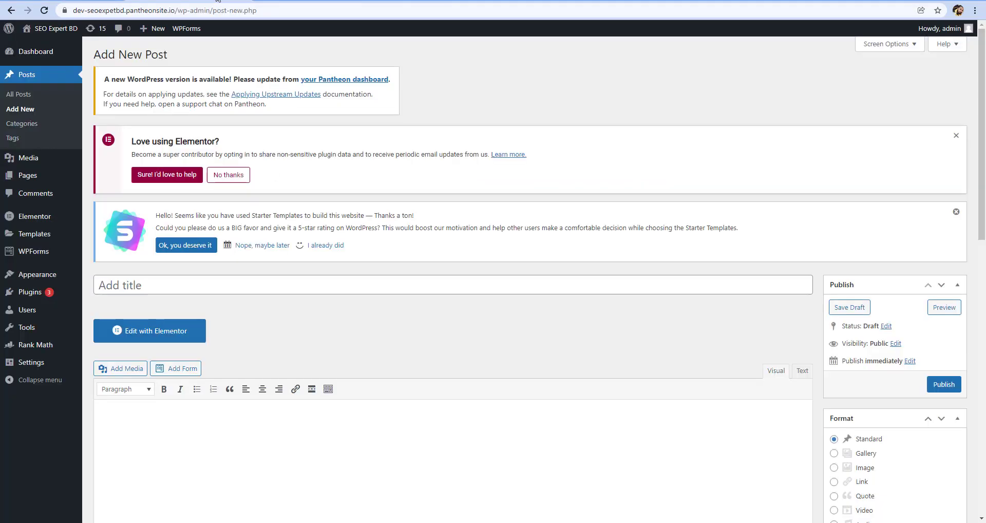
pyautogui.click(274, 285)
pyautogui.hotkey('ctrl', 'v')
# Copy the article body from the opening paragraph to "overcome addiction" in Google Docs and paste it into the post's content area
pyautogui.click(297, 458)
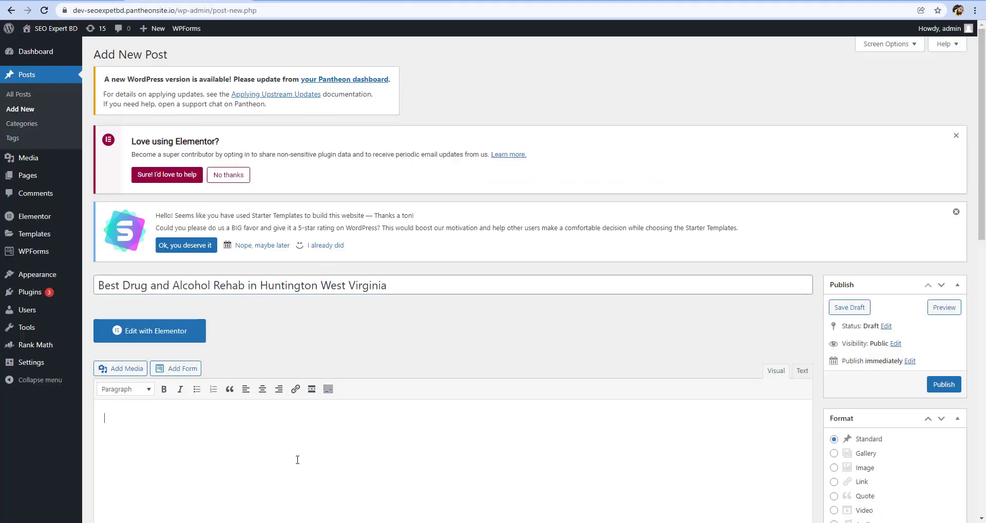
pyautogui.click(114, 2)
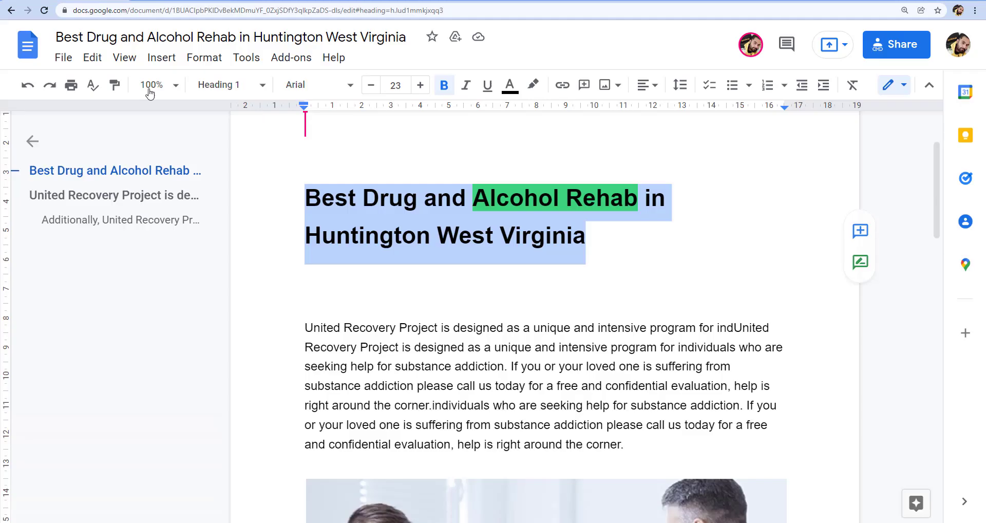
pyautogui.click(304, 329)
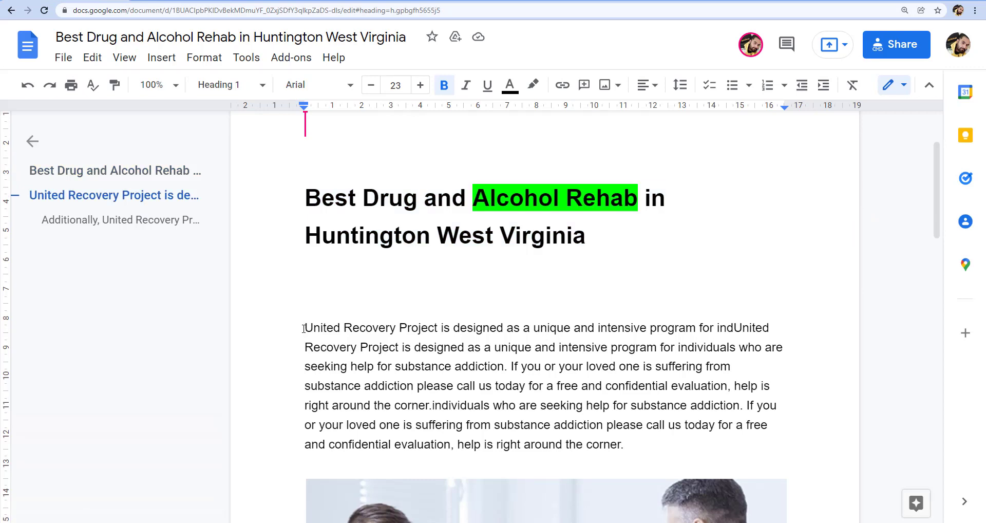
pyautogui.scroll(-9, 461, 383)
pyautogui.scroll(-7, 461, 383)
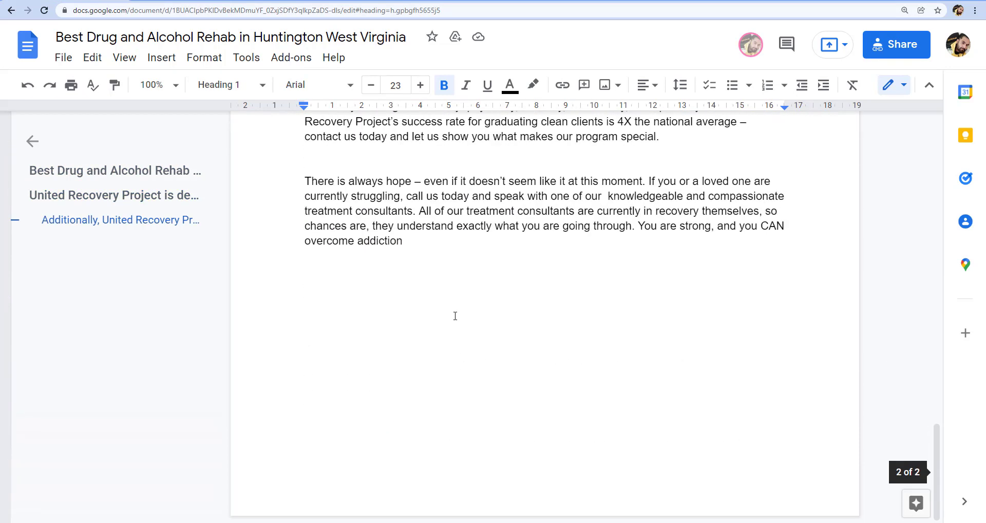
pyautogui.keyDown('shift'); pyautogui.click(430, 247); pyautogui.keyUp('shift')
pyautogui.hotkey('ctrl', 'c')
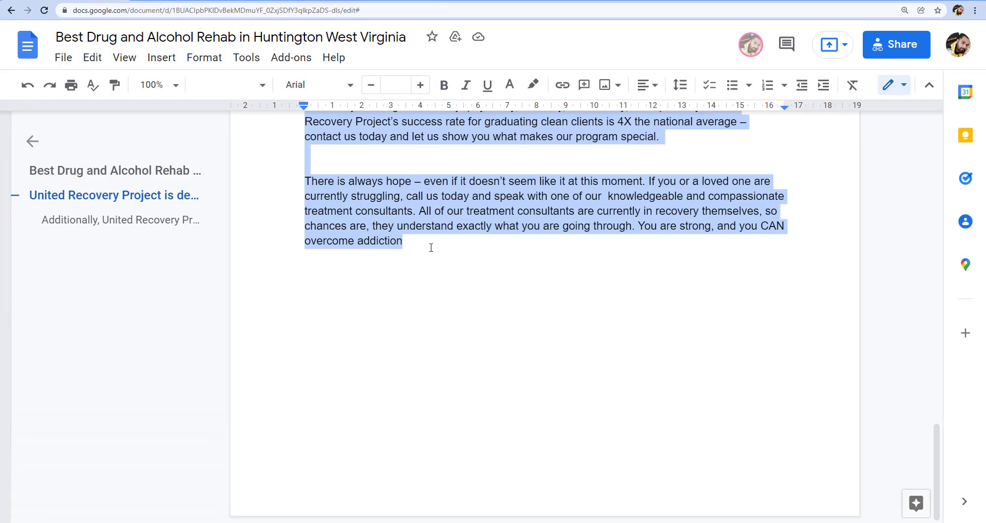
pyautogui.click(216, 1)
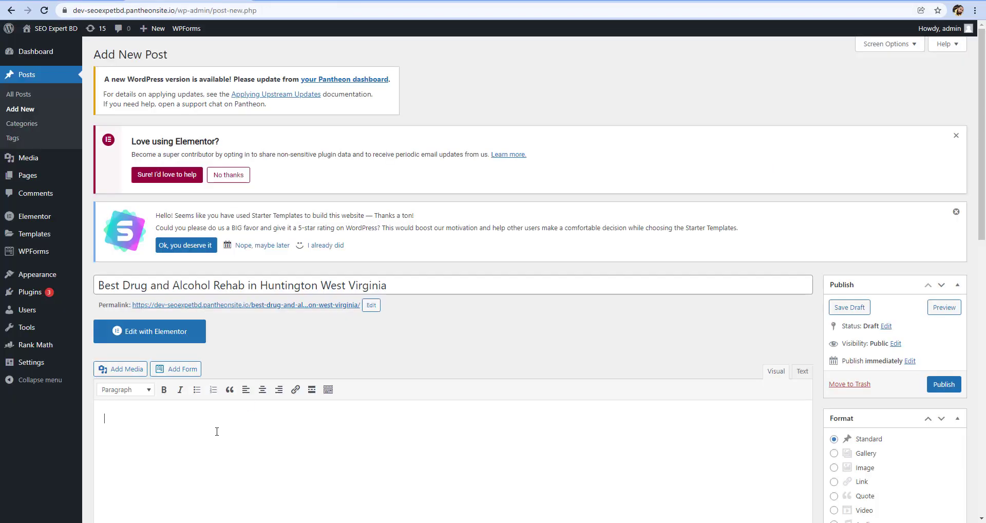
pyautogui.hotkey('ctrl', 'v')
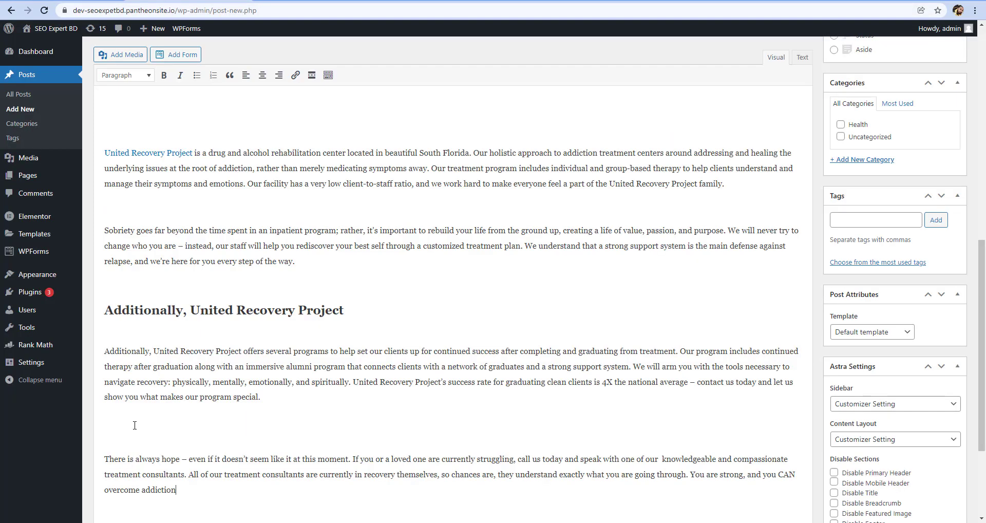
# Change the post's opening block from Heading 1 to Paragraph and insert a space between "ind" and "United"
pyautogui.scroll(7, 135, 425)
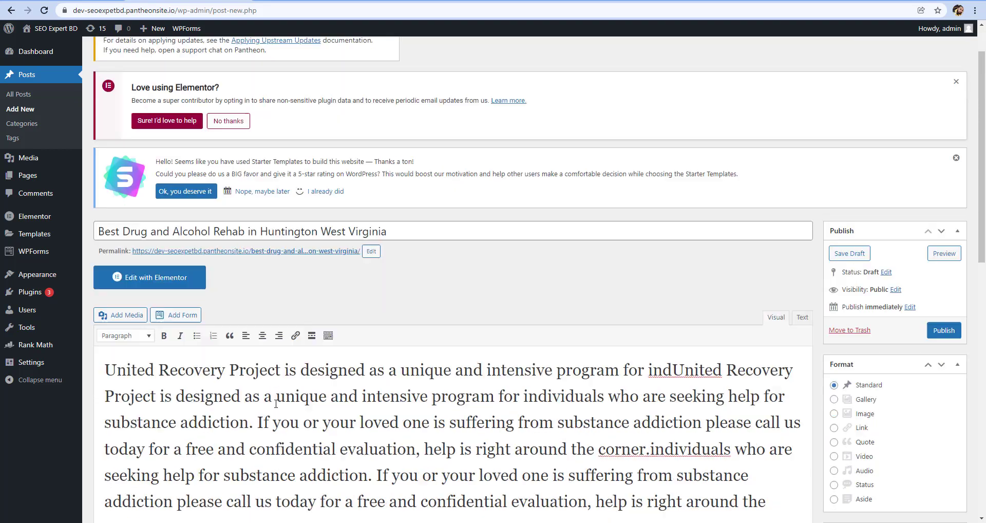
pyautogui.scroll(-3, 252, 366)
pyautogui.click(105, 160)
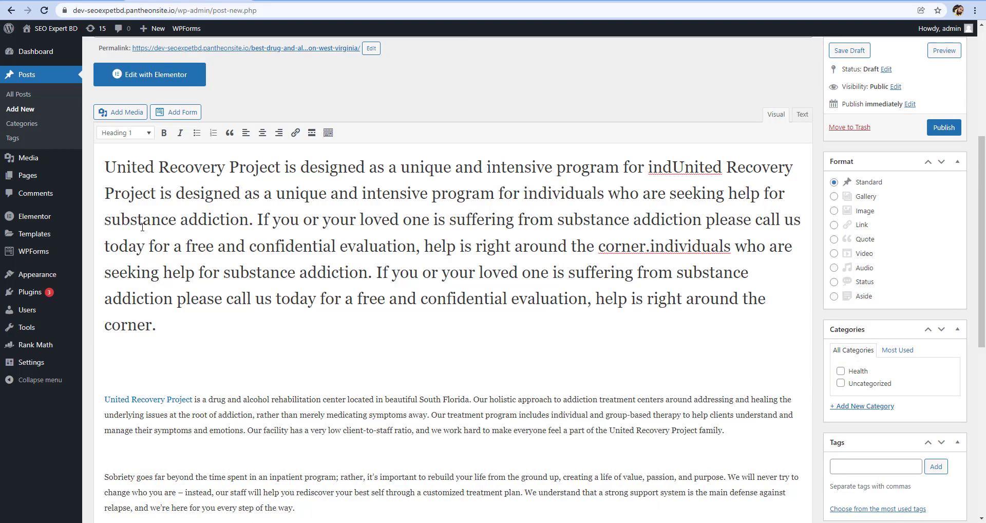
pyautogui.moveTo(162, 332); pyautogui.dragTo(103, 176)
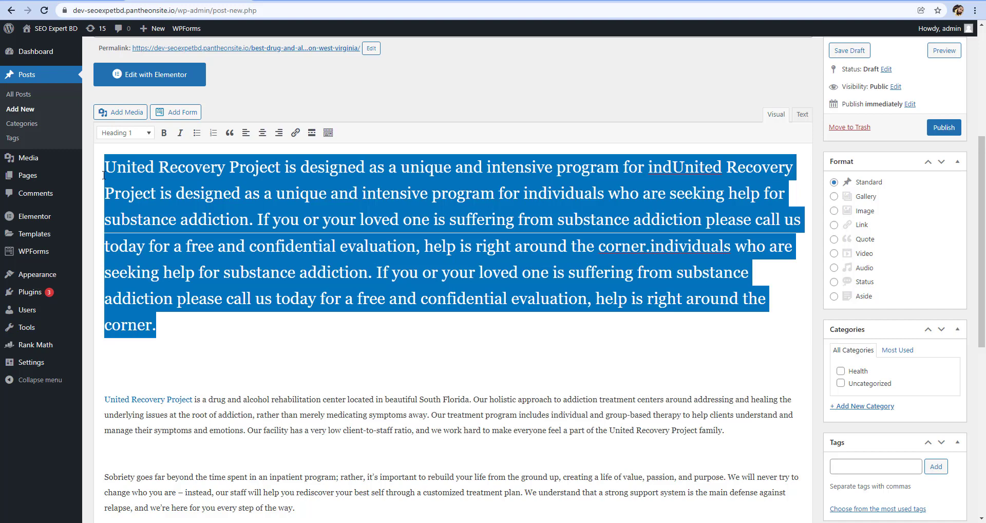
pyautogui.click(130, 135)
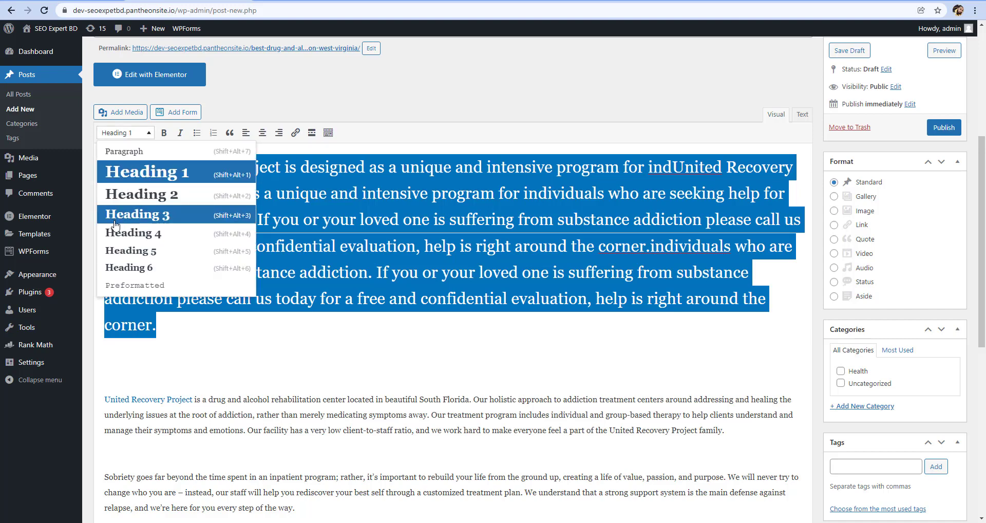
pyautogui.click(440, 307)
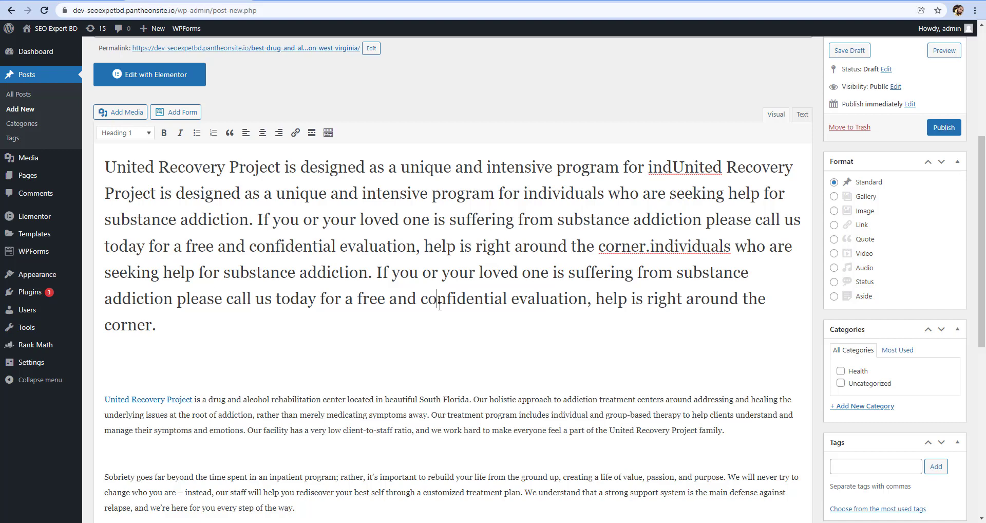
pyautogui.moveTo(160, 329); pyautogui.dragTo(97, 167)
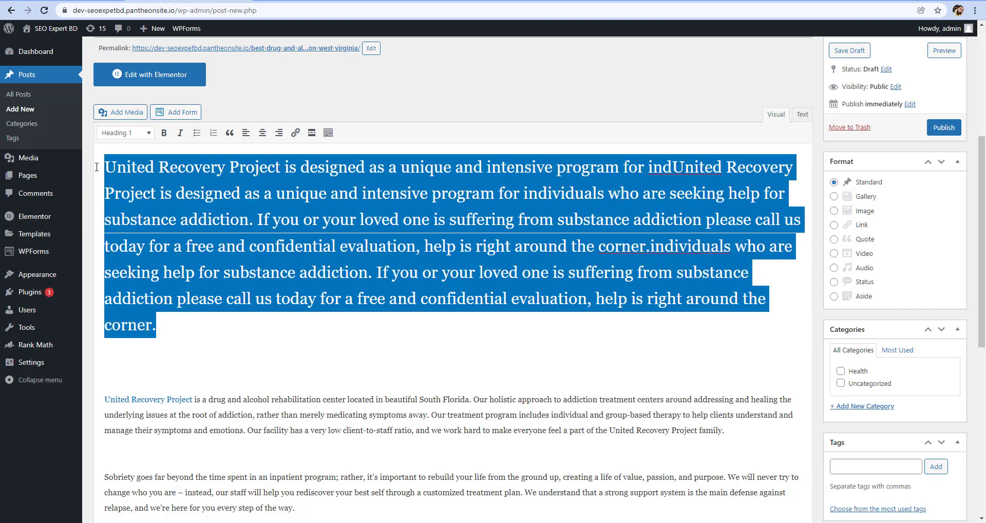
pyautogui.click(125, 135)
pyautogui.click(127, 149)
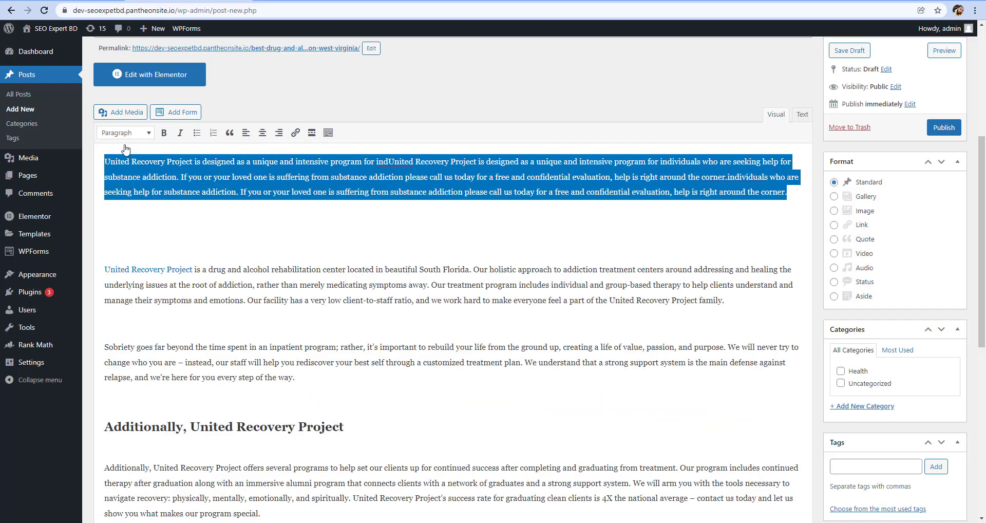
pyautogui.click(398, 174)
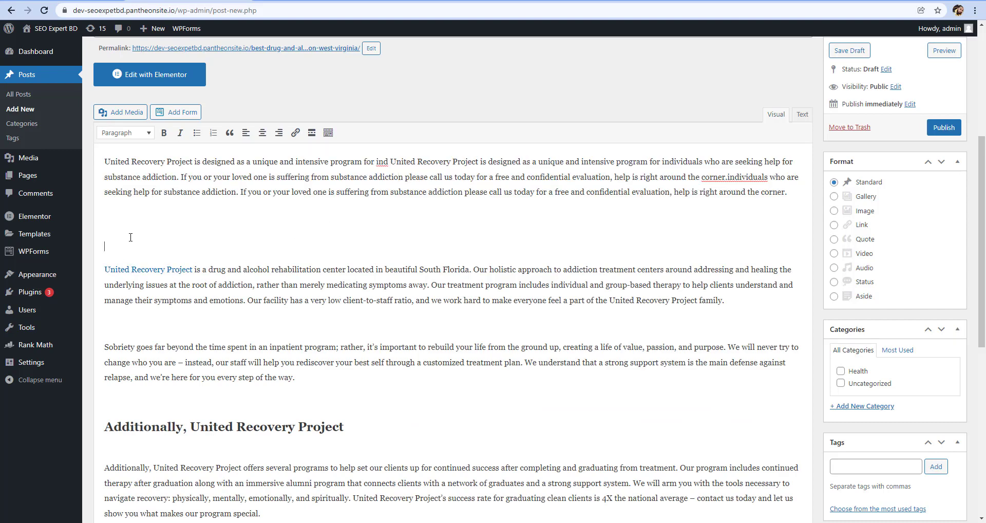
# Remove the blank lines above the post's second paragraph and unlink "United Recovery Project" at its start
pyautogui.click(105, 256)
pyautogui.click(109, 249)
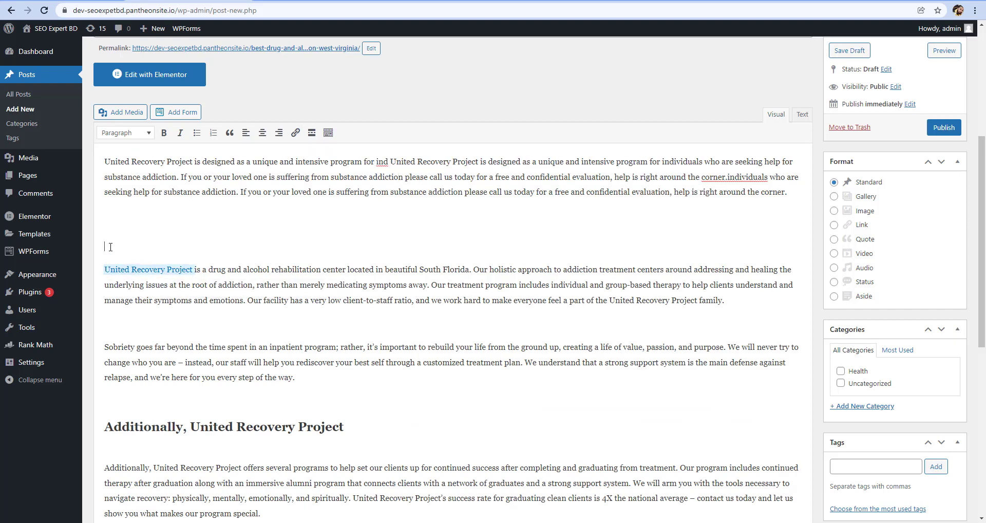
pyautogui.click(103, 256)
pyautogui.press('BackSpace')
pyautogui.press('BackSpace')
pyautogui.press('BackSpace')
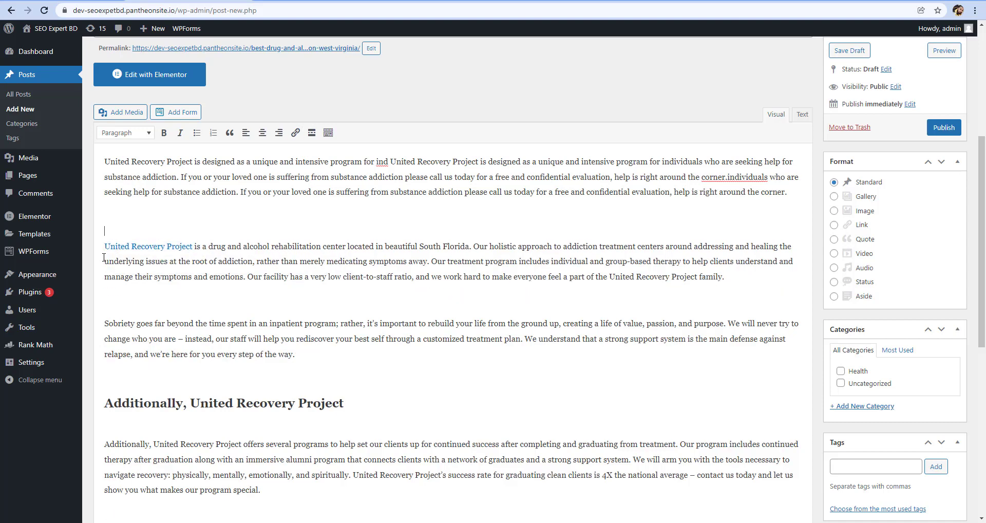
pyautogui.press('Delete')
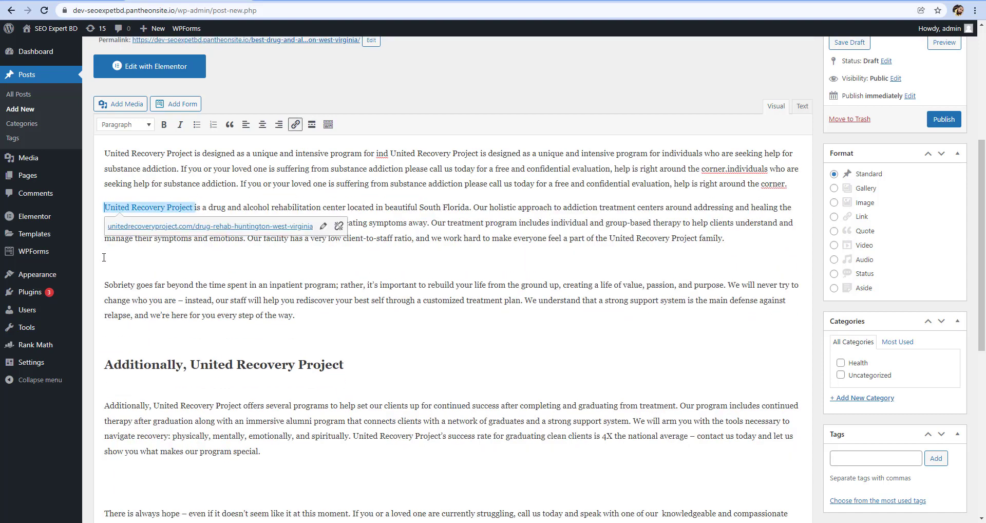
pyautogui.click(335, 225)
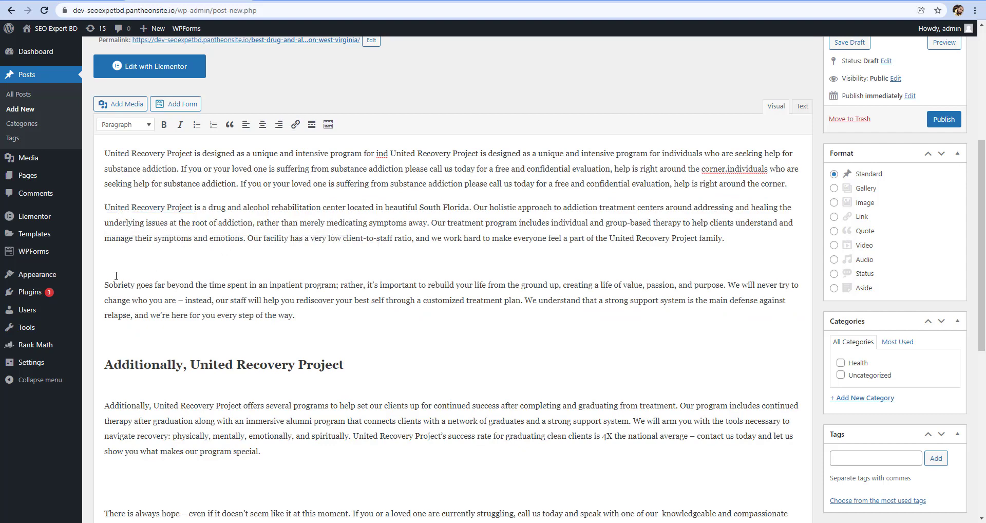
# Delete the blank lines above the "Sobriety" paragraph, the "Additionally, United Recovery Project" heading, and the two paragraphs below it
pyautogui.press('BackSpace')
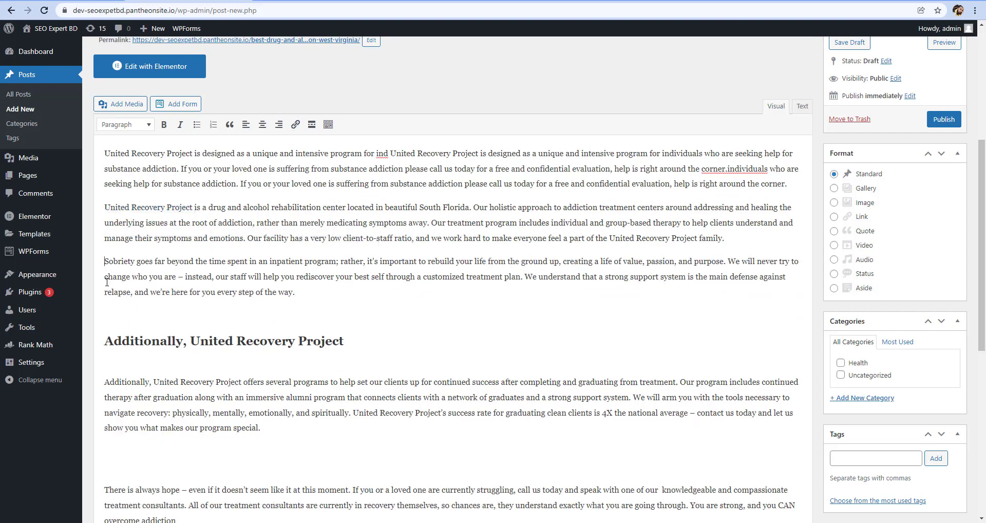
pyautogui.scroll(-2, 107, 281)
pyautogui.click(104, 245)
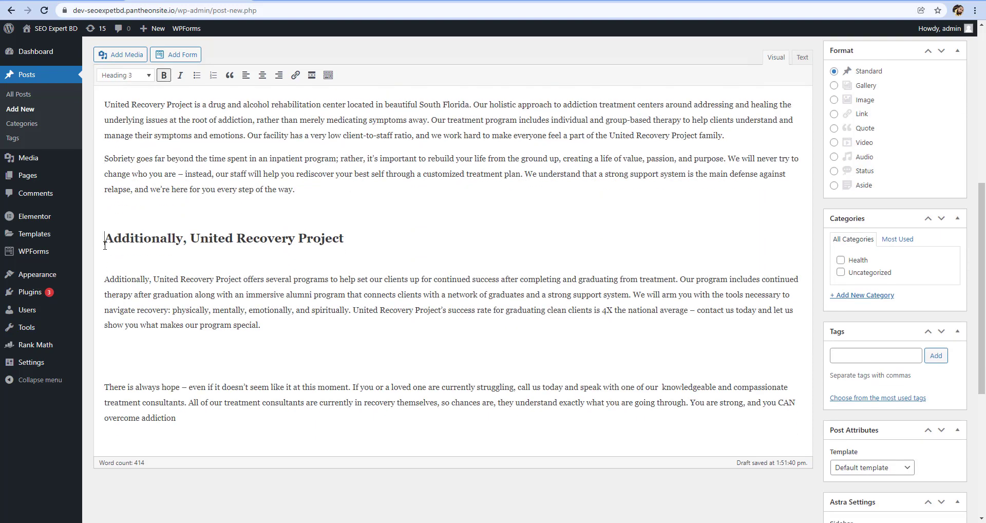
pyautogui.press('BackSpace')
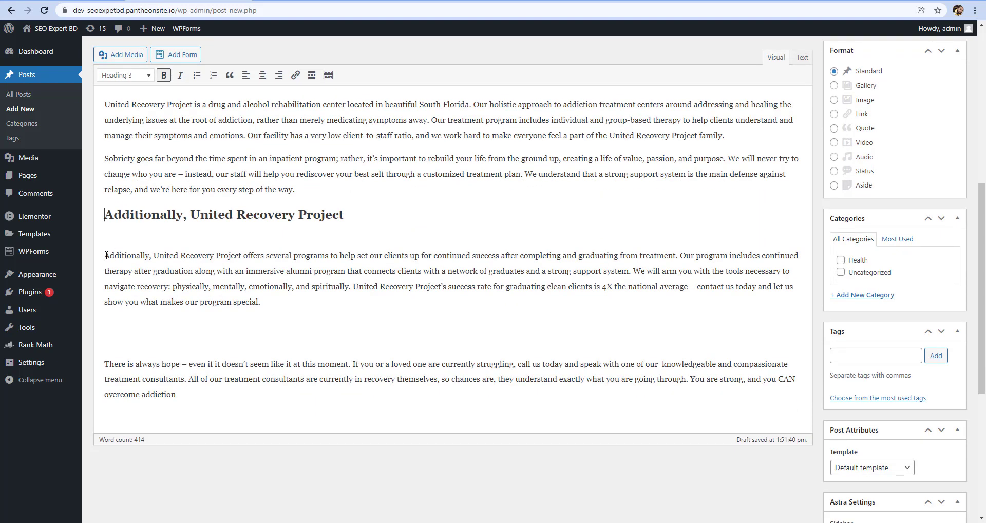
pyautogui.click(106, 255)
pyautogui.press('BackSpace')
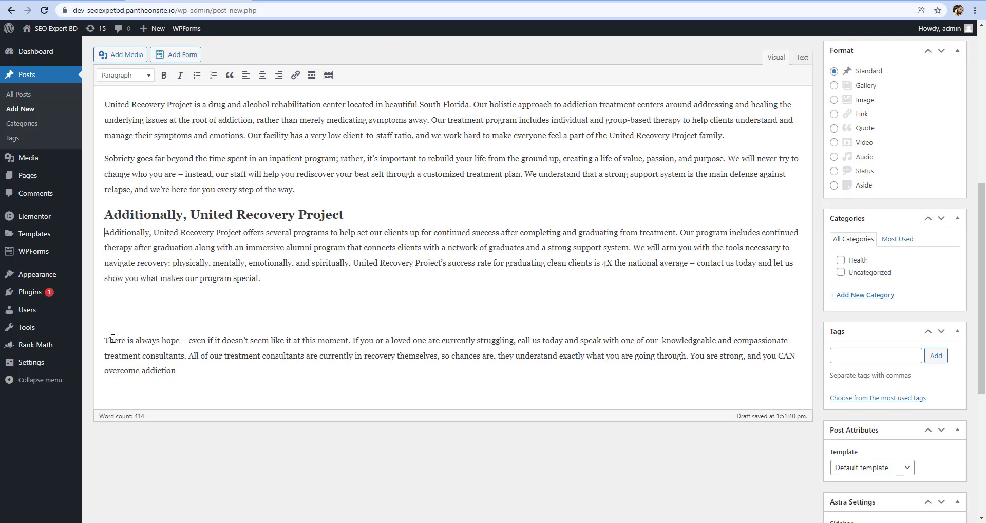
pyautogui.click(105, 336)
pyautogui.press('BackSpace')
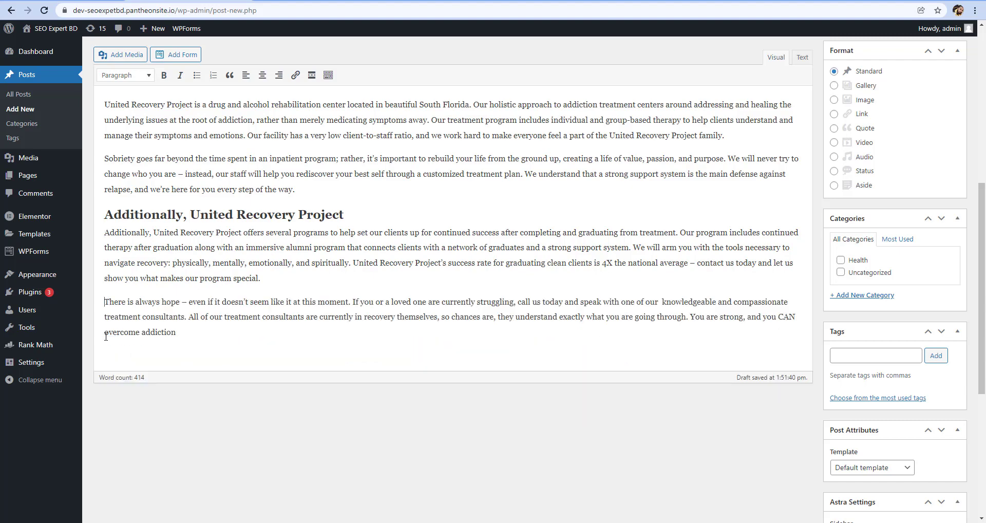
# Change the "Additionally, United Recovery Project" heading to Heading 2
pyautogui.scroll(2, 183, 313)
pyautogui.click(326, 315)
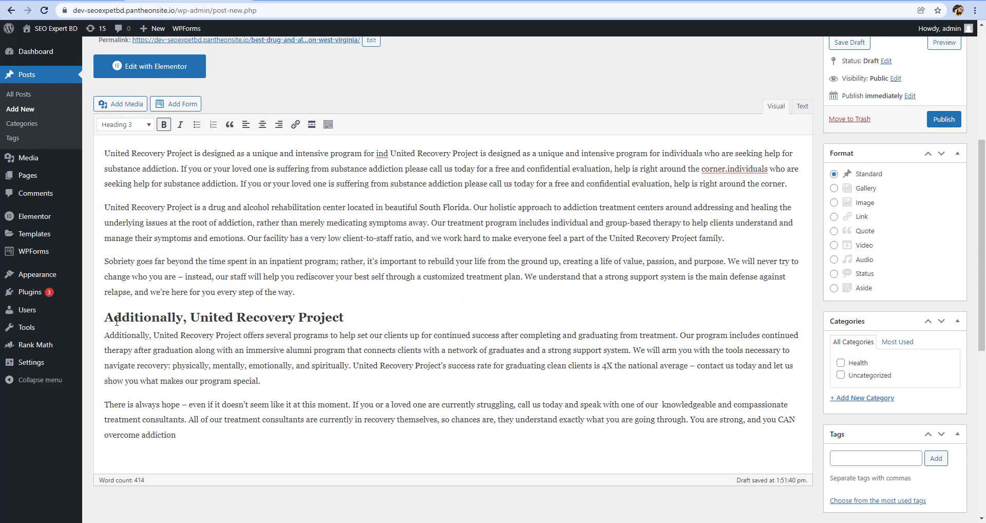
pyautogui.moveTo(105, 318); pyautogui.dragTo(350, 313)
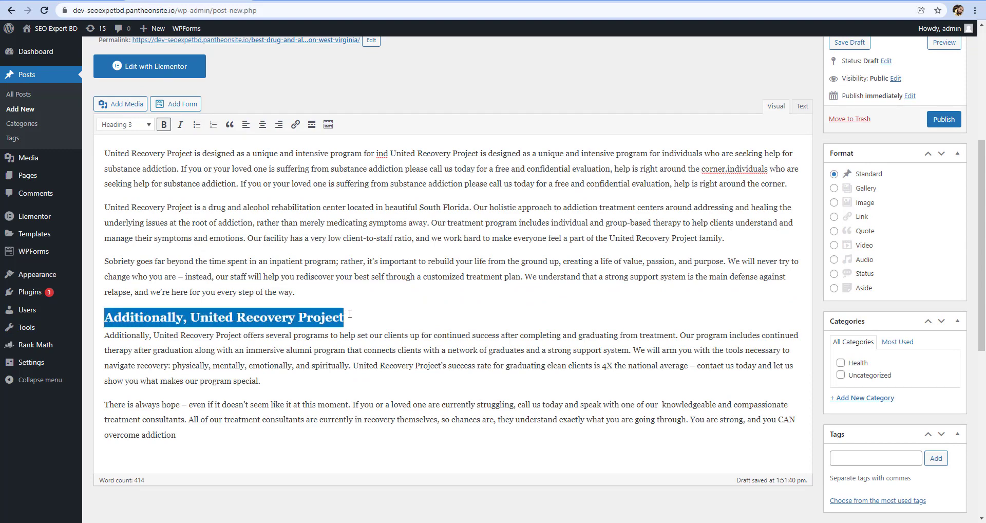
pyautogui.click(137, 128)
pyautogui.click(137, 128)
pyautogui.click(137, 127)
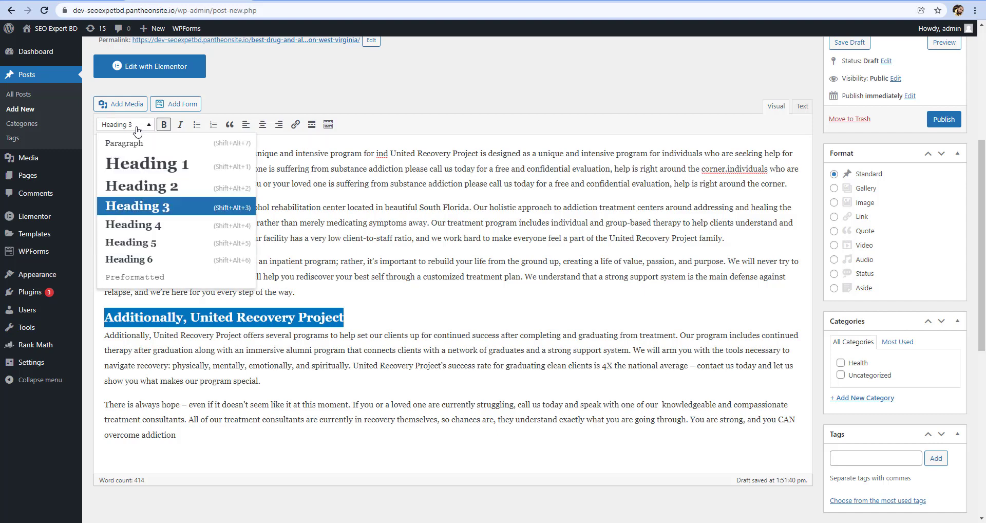
pyautogui.click(142, 185)
pyautogui.click(393, 325)
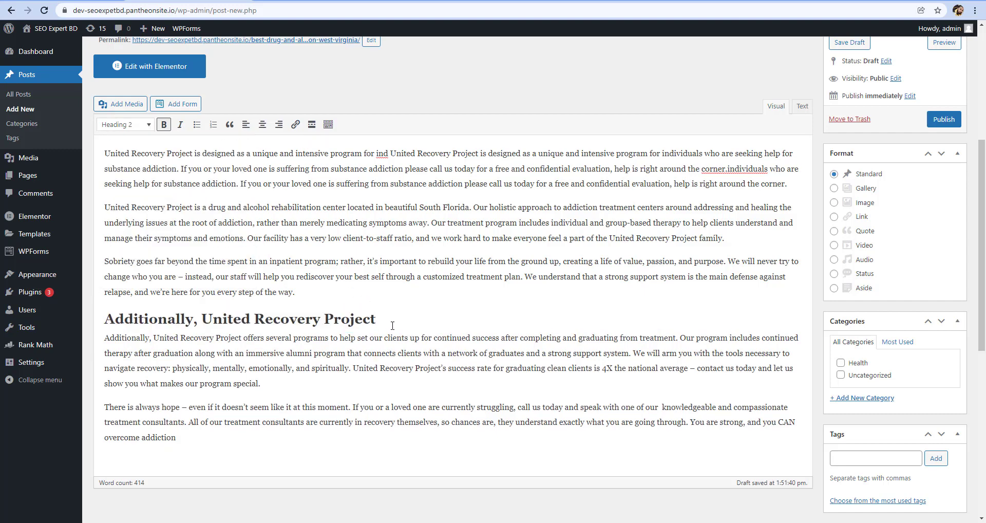
# Switch to the Google Docs article and copy the highlighted words "Alcohol Rehab" from its main heading
pyautogui.scroll(5, 393, 325)
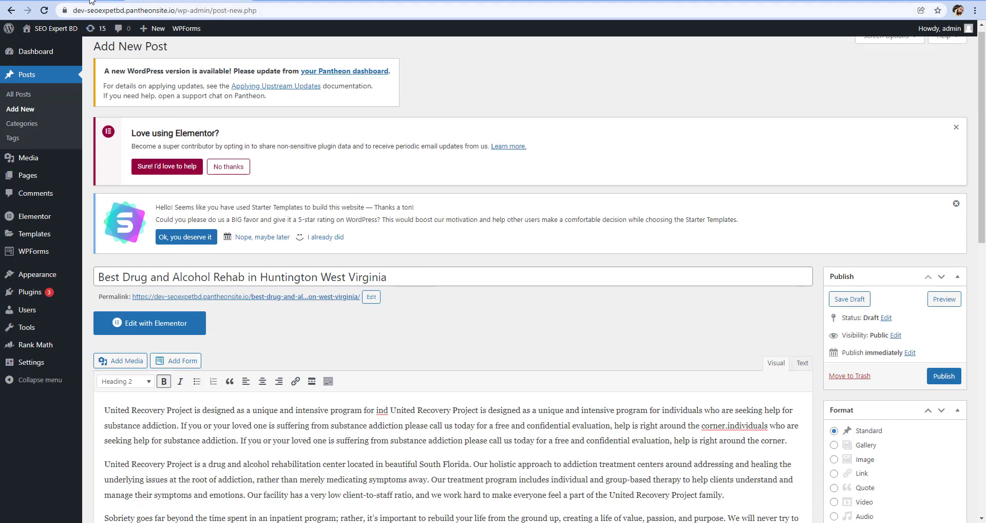
pyautogui.hotkey('alt', 'Tab')
pyautogui.scroll(9, 479, 258)
pyautogui.scroll(5, 479, 257)
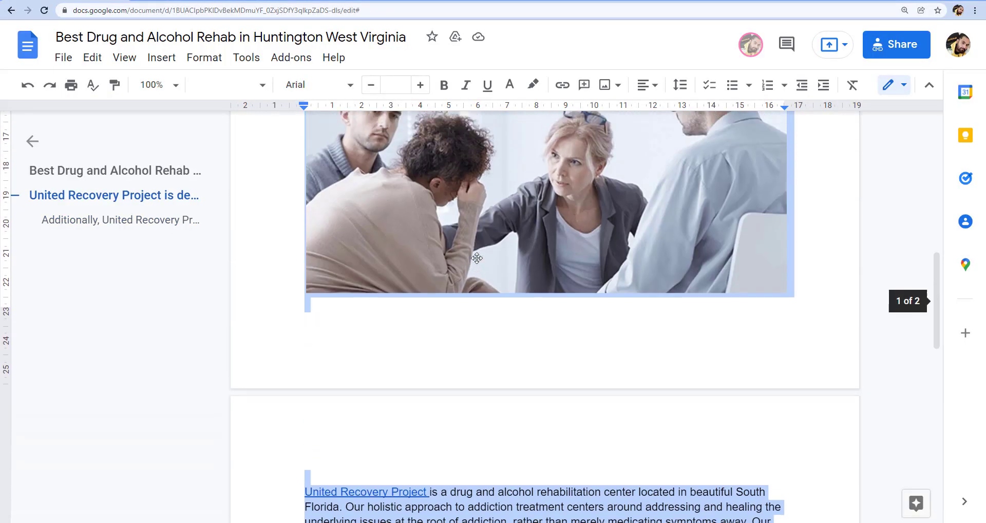
pyautogui.click(527, 288)
pyautogui.scroll(6, 527, 287)
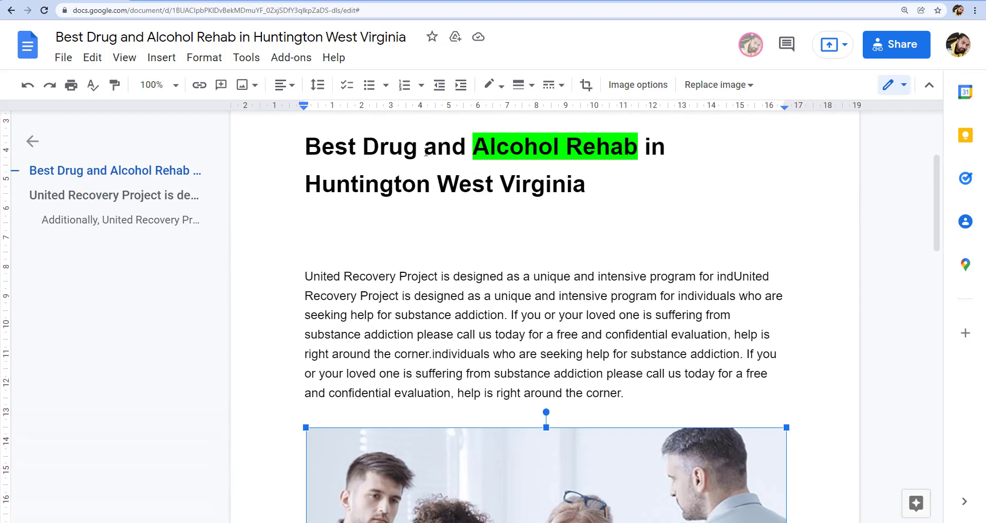
pyautogui.moveTo(477, 152); pyautogui.dragTo(638, 152)
pyautogui.hotkey('ctrl', 'c')
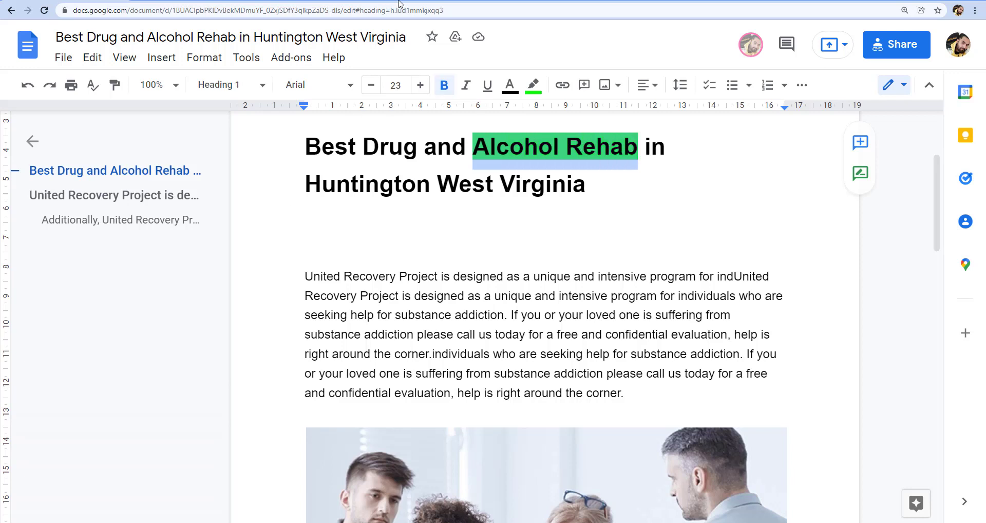
# Search Google for "Alcohol Rehab" in a new tab, dismiss the location request, and show the image results
pyautogui.hotkey('ctrl', 't')
pyautogui.click(264, 7)
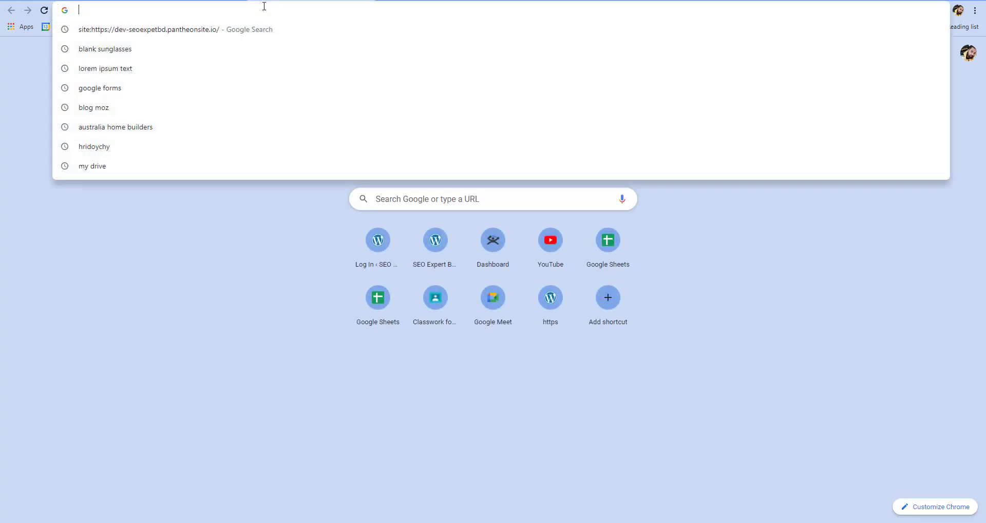
pyautogui.hotkey('ctrl', 'v')
pyautogui.press('Return')
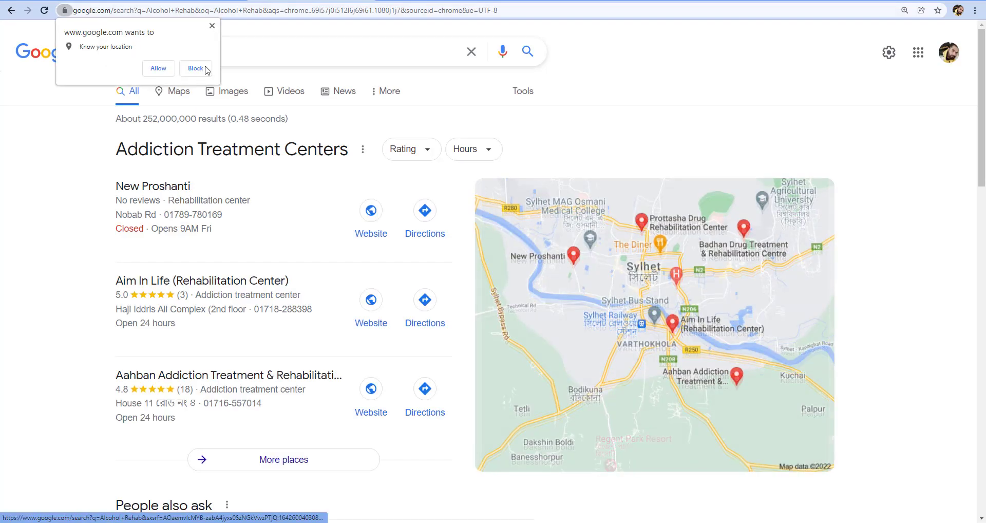
pyautogui.click(211, 27)
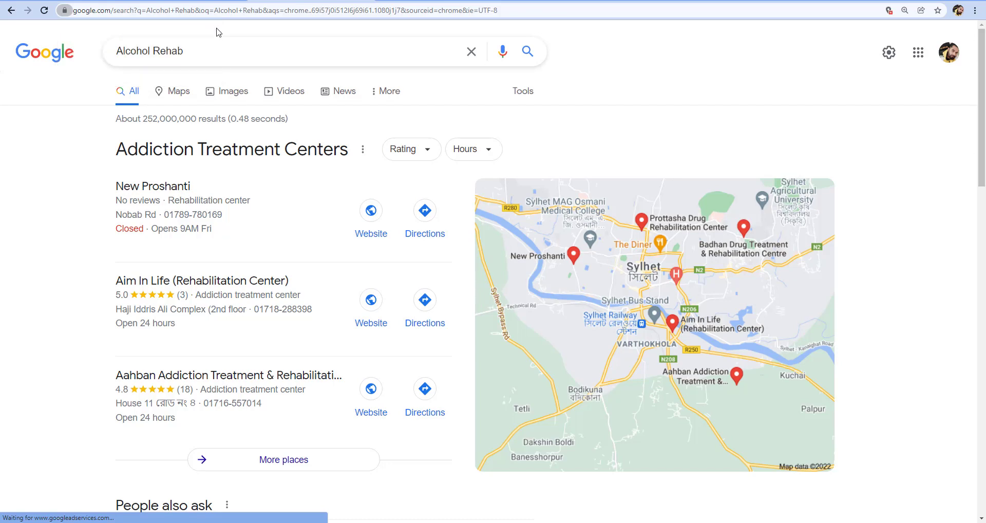
pyautogui.click(222, 91)
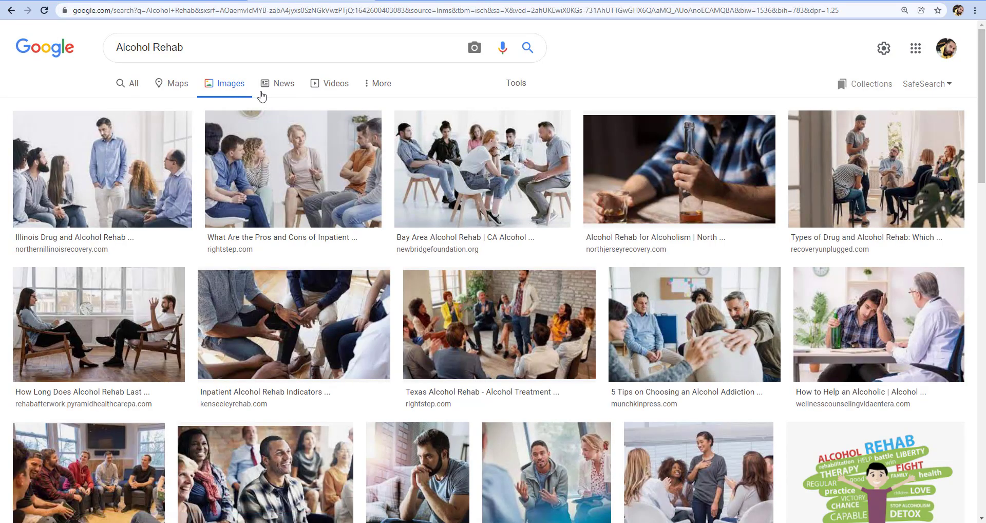
# Browse the image results and open the michaelshouse.com "Alcohol Rehab" picture of a whiskey glass in a new tab
pyautogui.scroll(-1, 497, 206)
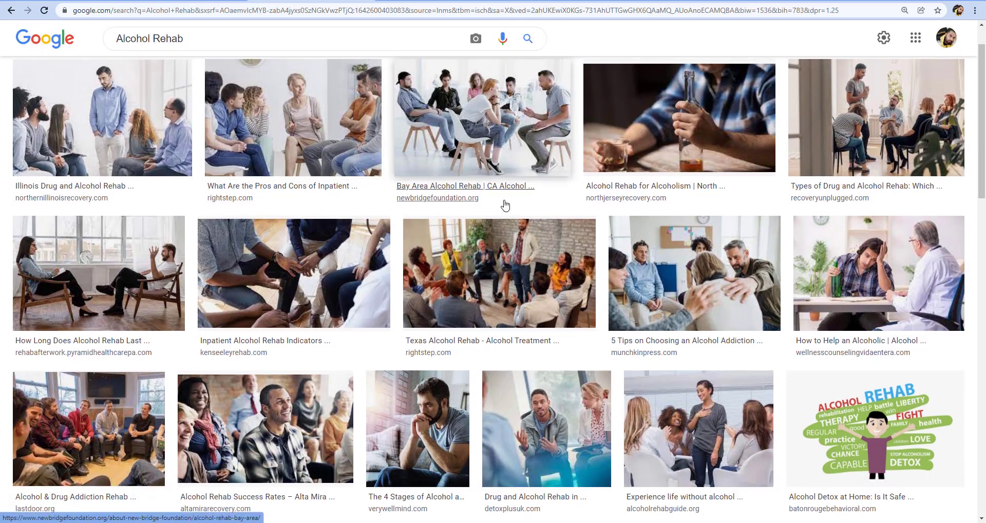
pyautogui.scroll(-2, 420, 352)
pyautogui.scroll(-2, 419, 349)
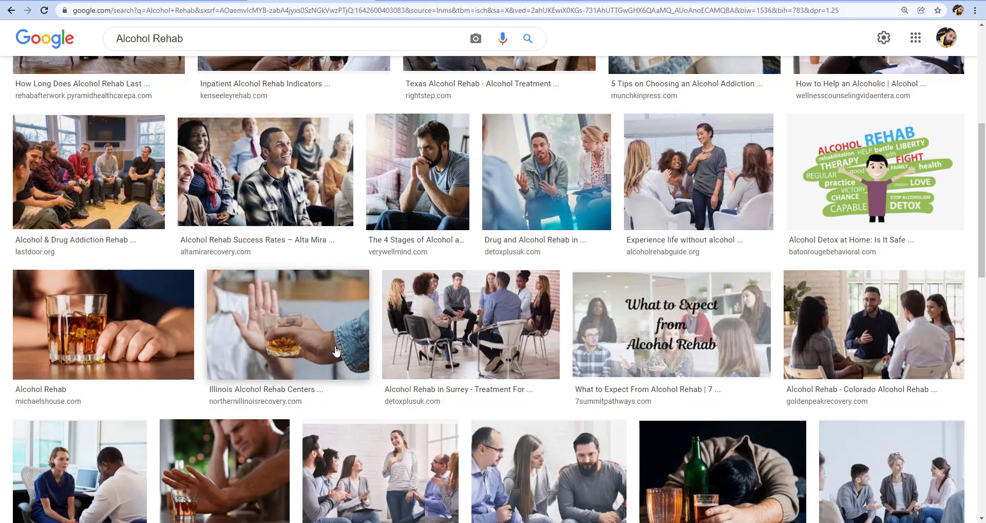
pyautogui.scroll(-1, 336, 351)
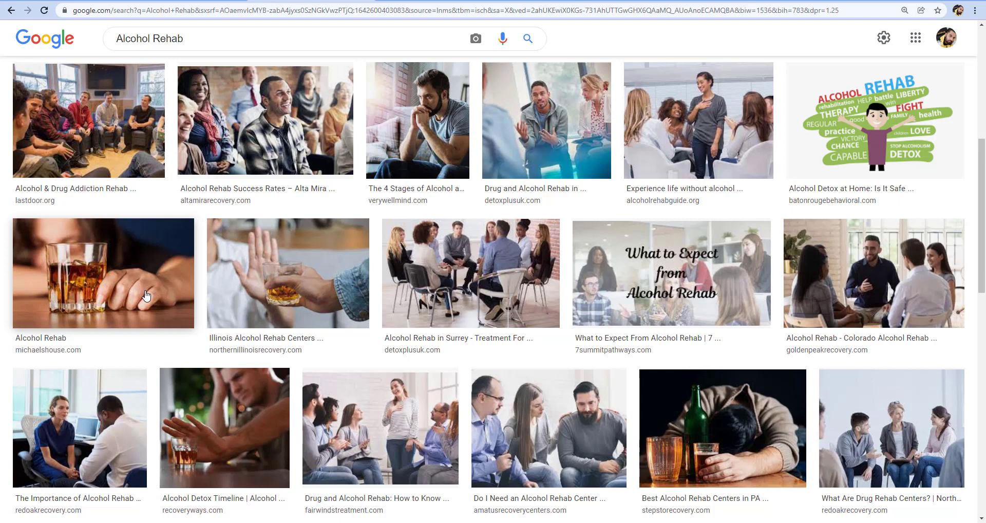
pyautogui.rightClick(146, 295)
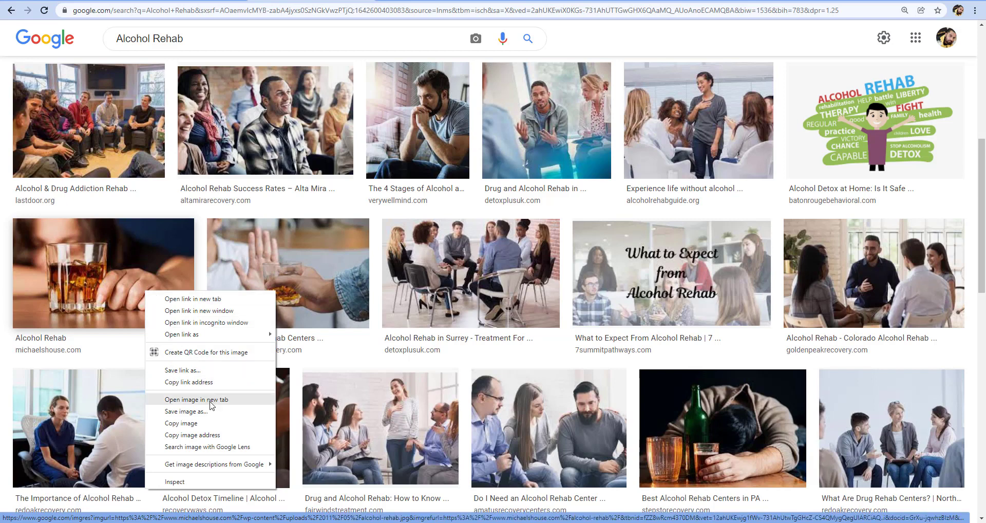
pyautogui.click(171, 300)
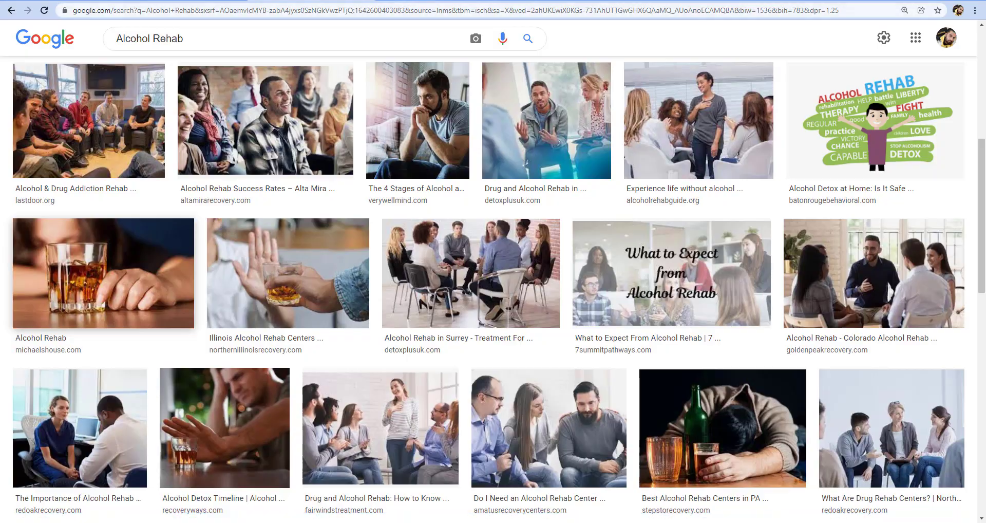
pyautogui.click(172, 300)
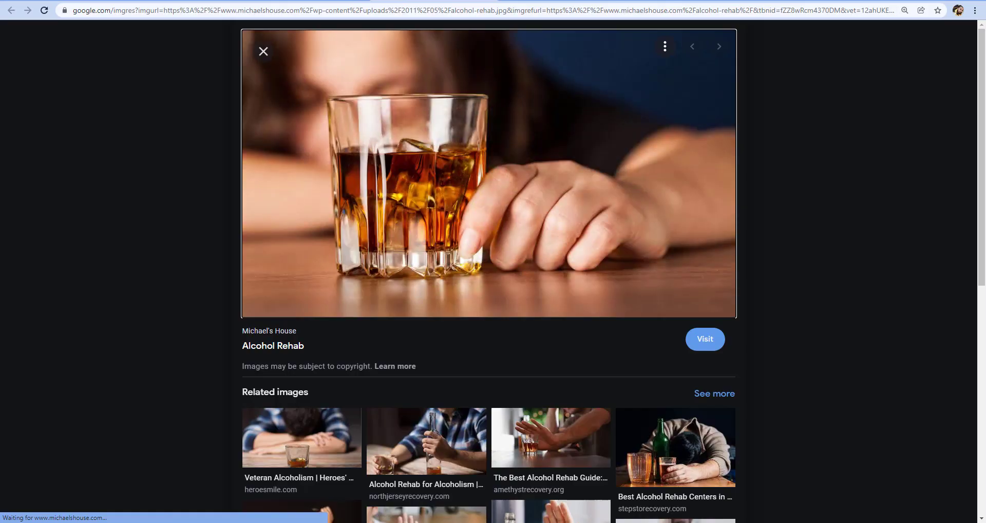
# Open the whiskey glass picture on its own in a new tab and save it to the Desktop as alcohol-rehab.jpg
pyautogui.rightClick(409, 101)
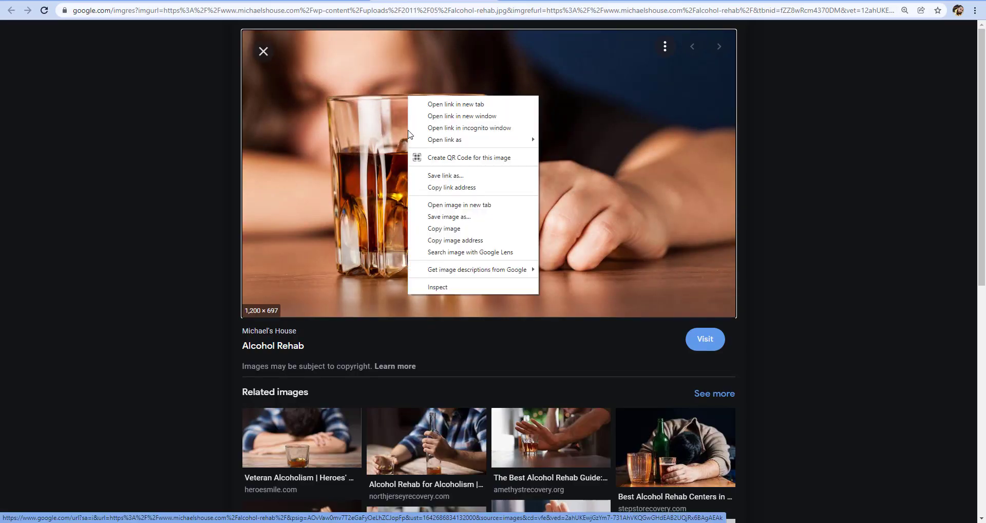
pyautogui.click(447, 205)
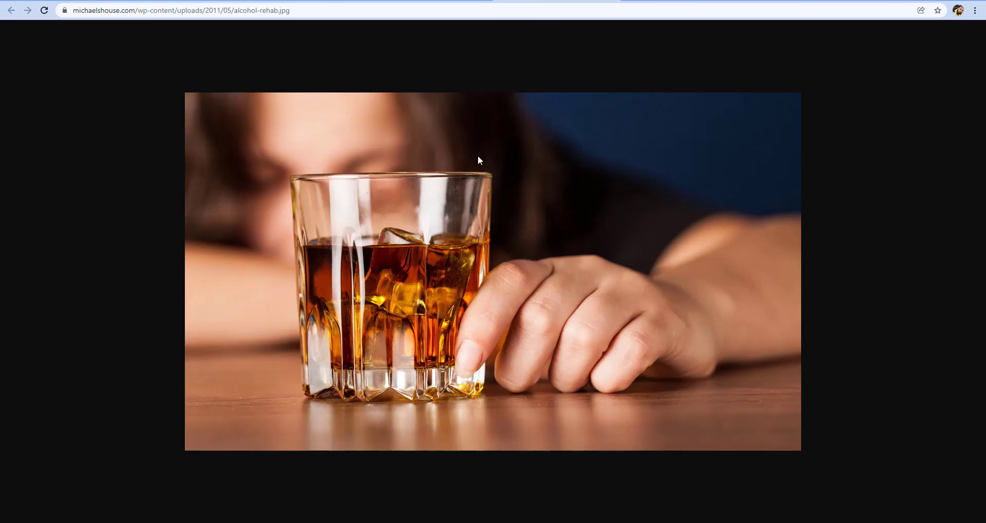
pyautogui.rightClick(477, 155)
pyautogui.click(496, 177)
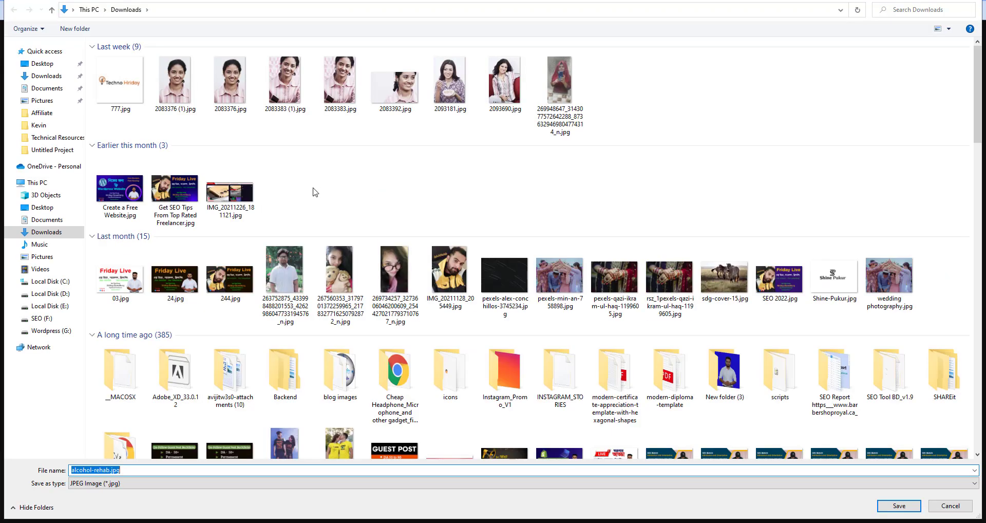
pyautogui.click(32, 152)
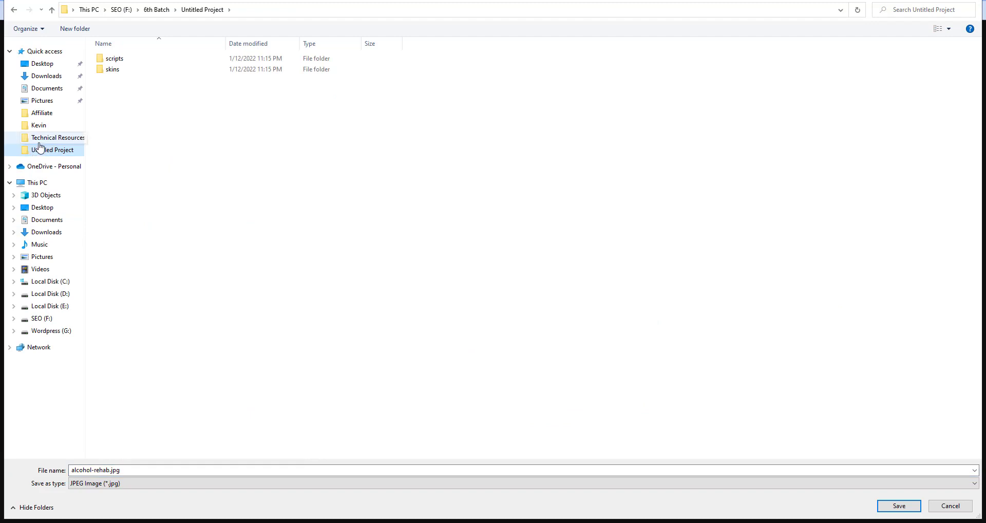
pyautogui.click(41, 142)
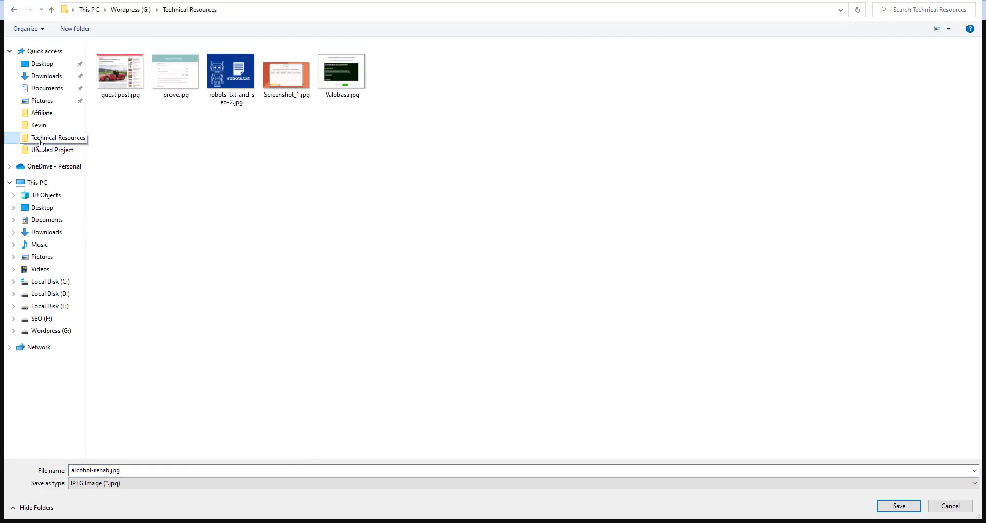
pyautogui.doubleClick(138, 468)
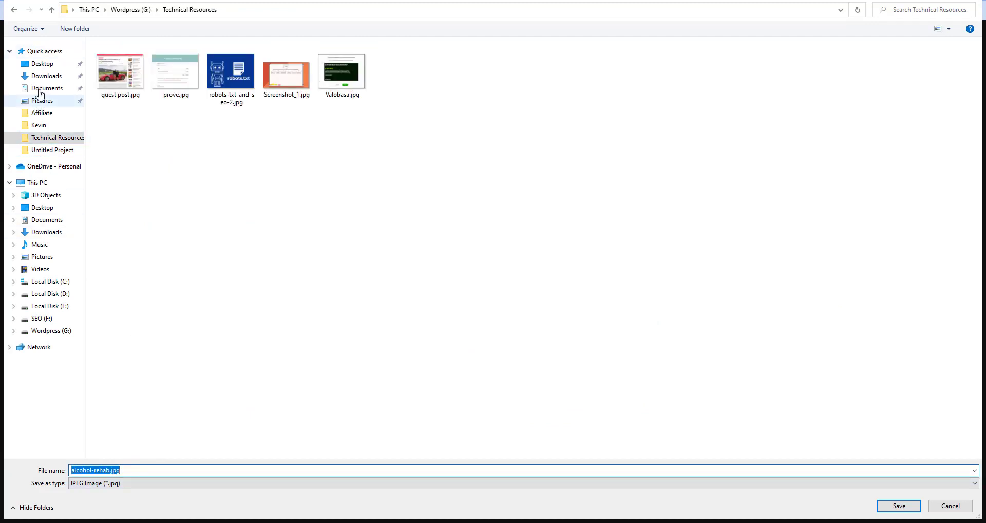
pyautogui.click(39, 63)
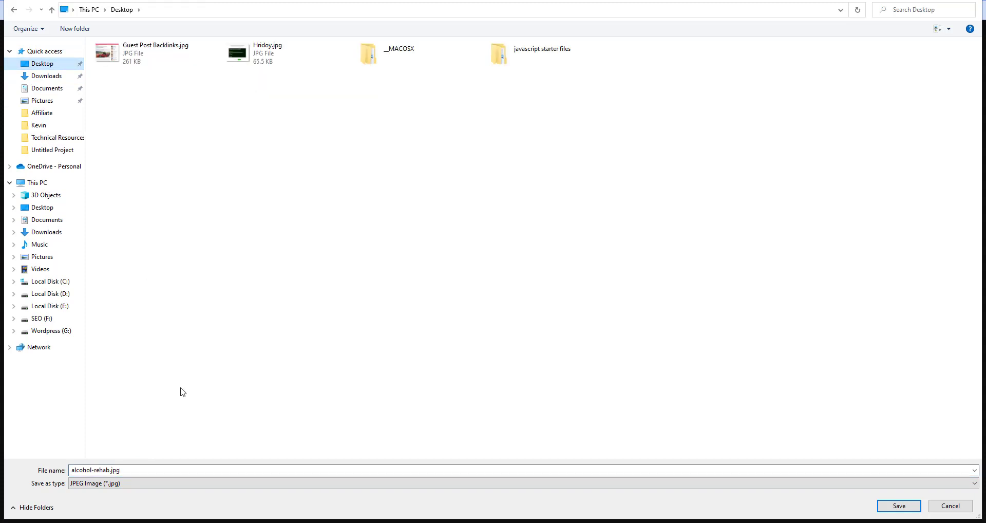
pyautogui.click(141, 469)
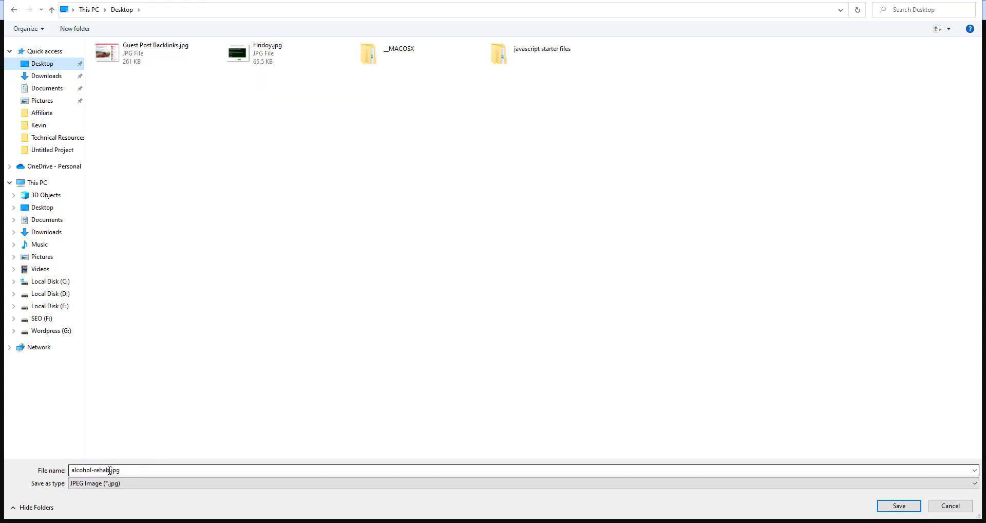
pyautogui.doubleClick(109, 470)
pyautogui.click(136, 470)
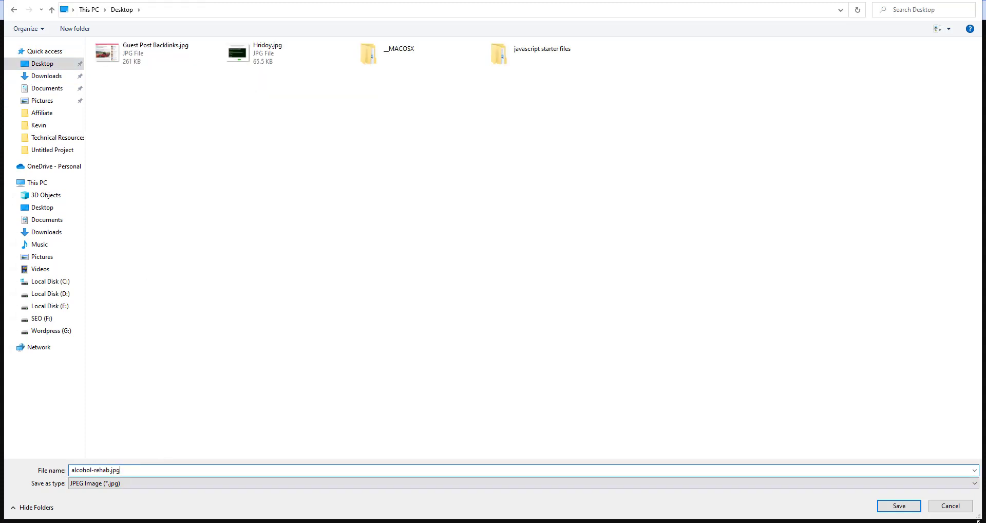
pyautogui.click(907, 507)
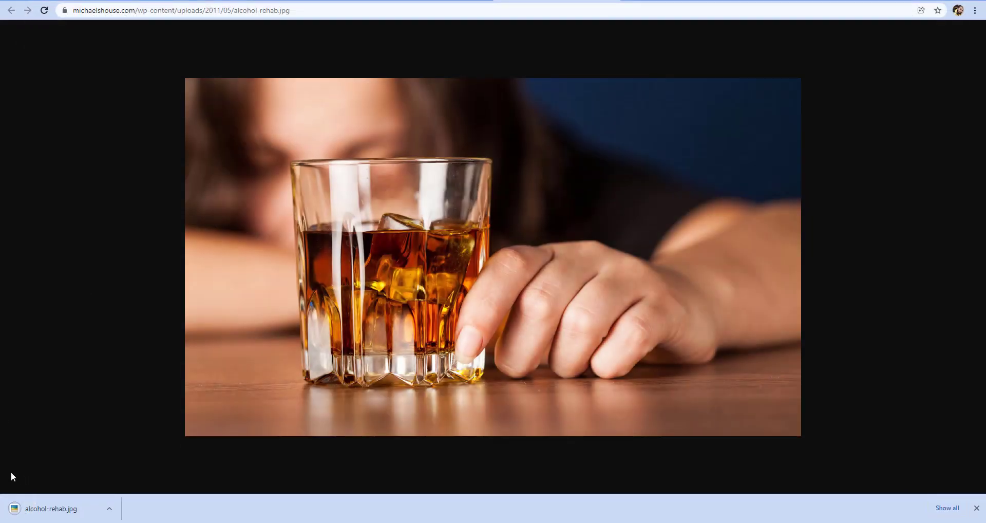
# Switch back to the WordPress post and add an empty paragraph above the "Additionally, United Recovery Project" heading
pyautogui.click(163, 1)
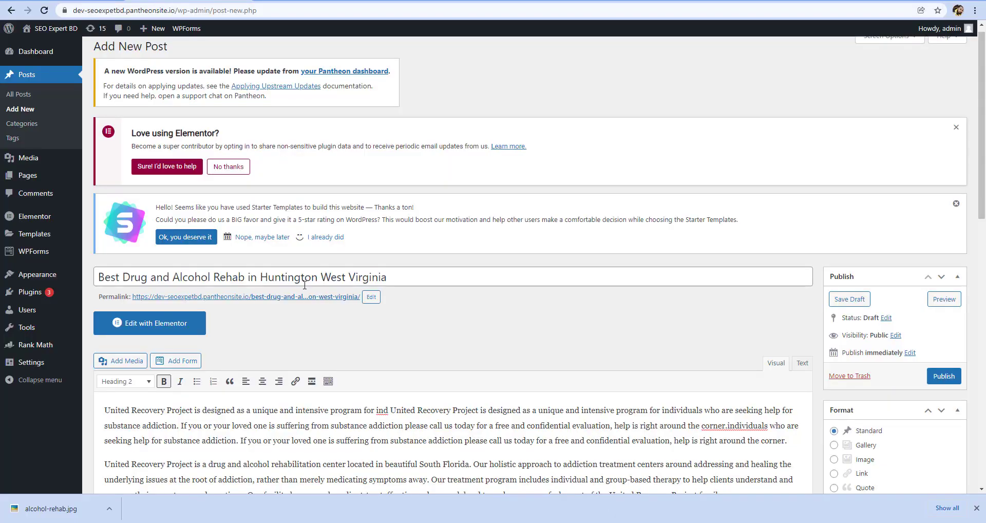
pyautogui.scroll(-4, 326, 402)
pyautogui.click(301, 344)
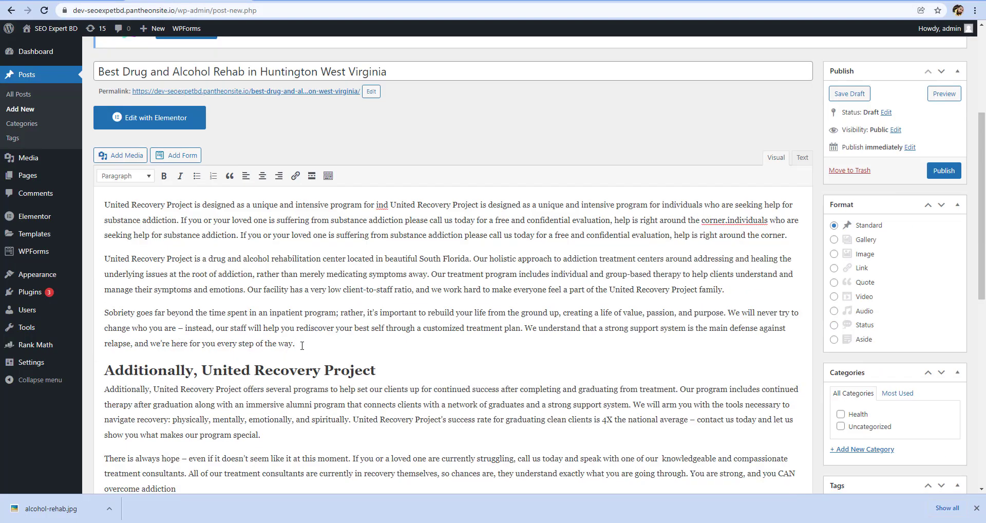
pyautogui.press('Return')
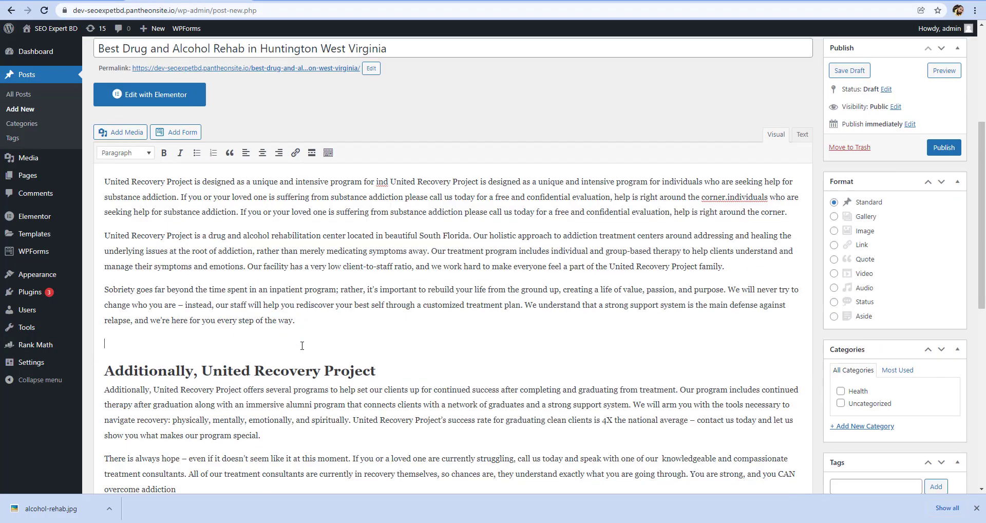
# Upload alcohol-rehab.jpg from the Desktop and insert it into the post at the empty paragraph
pyautogui.click(118, 137)
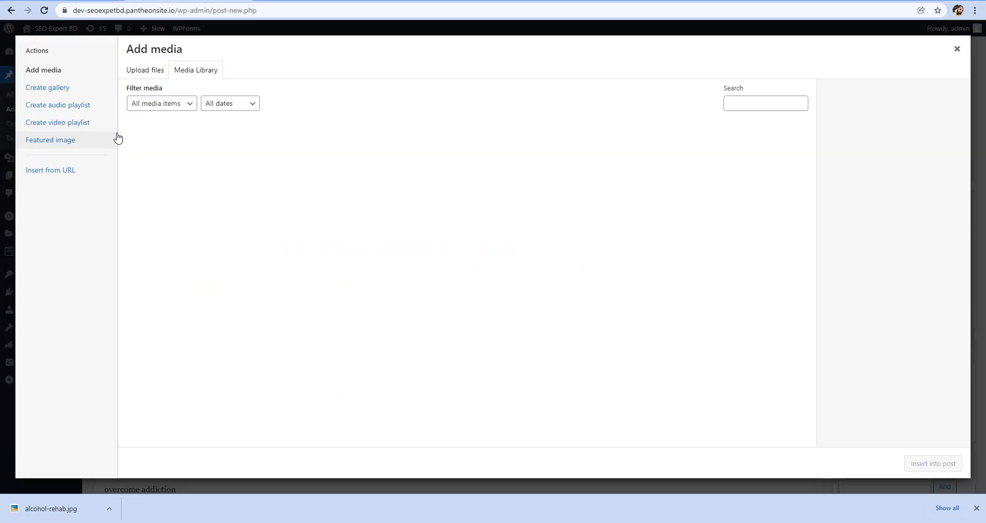
pyautogui.click(143, 73)
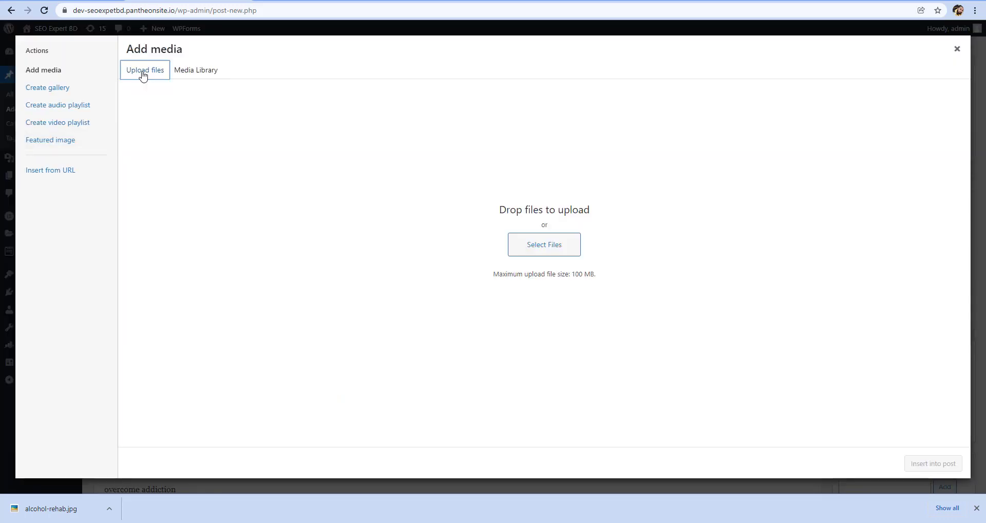
pyautogui.click(548, 243)
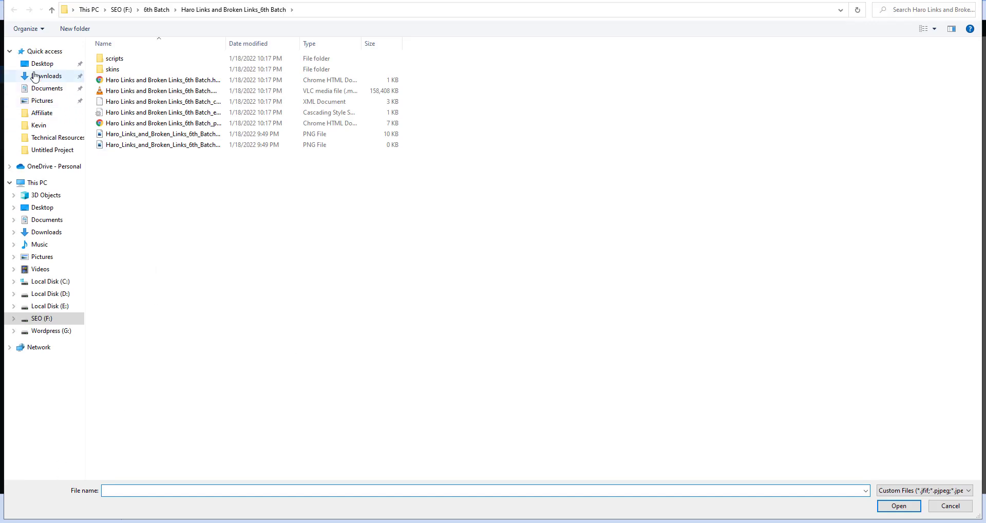
pyautogui.click(30, 64)
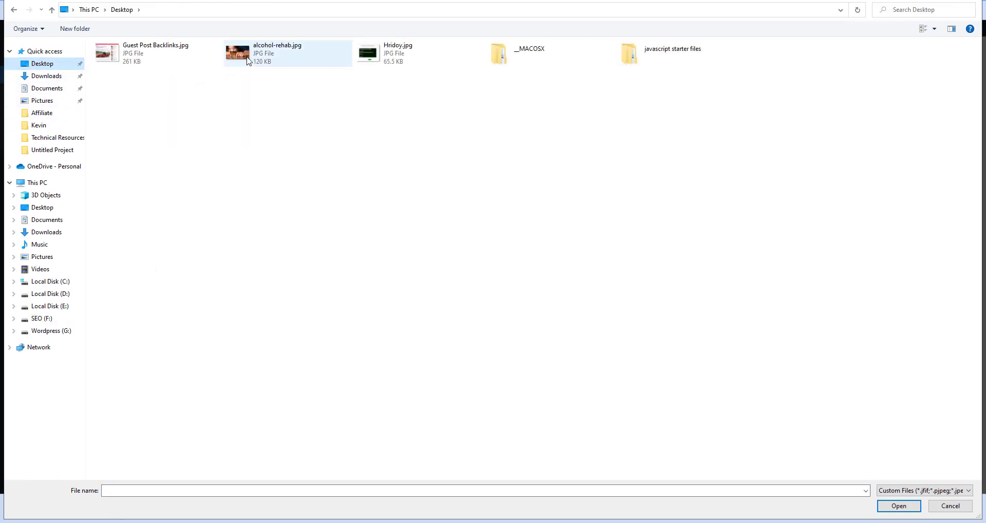
pyautogui.doubleClick(265, 53)
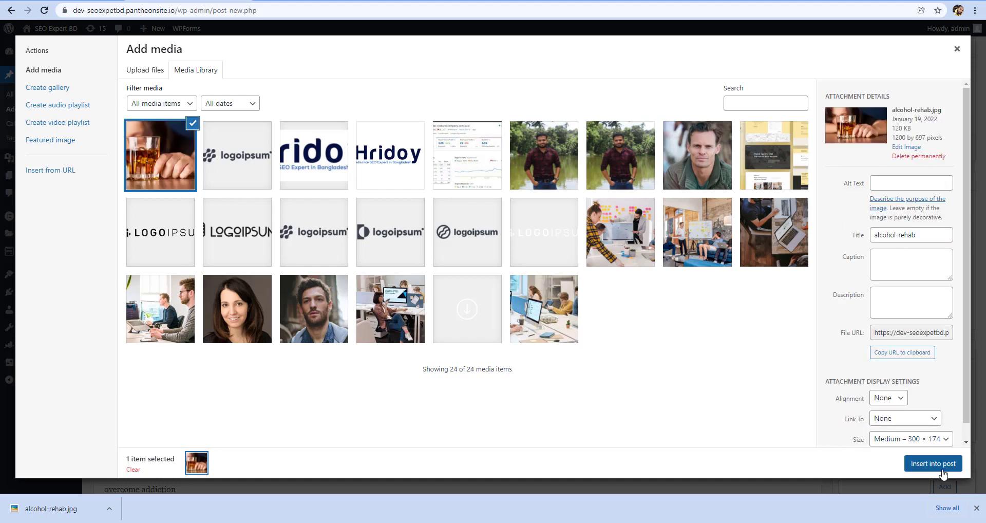
pyautogui.click(939, 464)
# Set the inserted image's size to Full Size – 1200 × 697 and update it
pyautogui.scroll(-1, 190, 402)
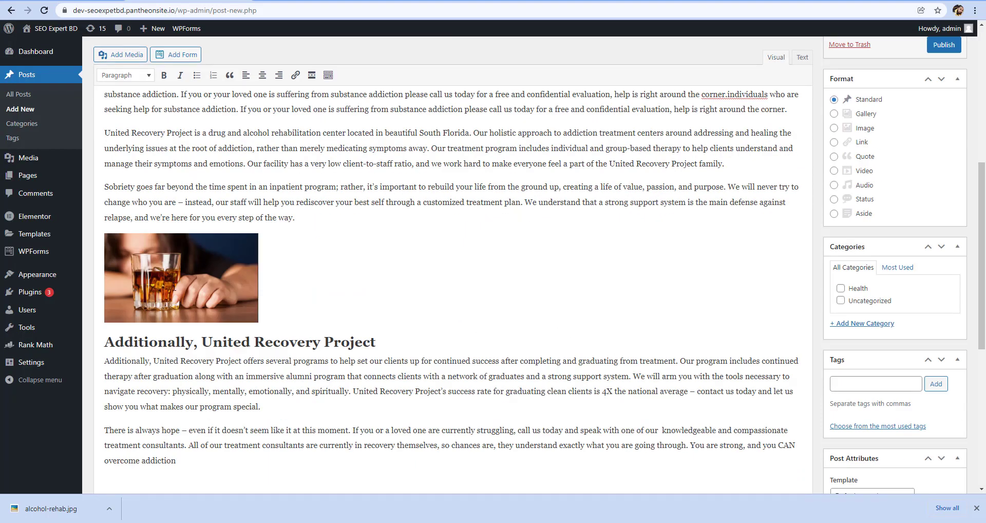
pyautogui.click(174, 288)
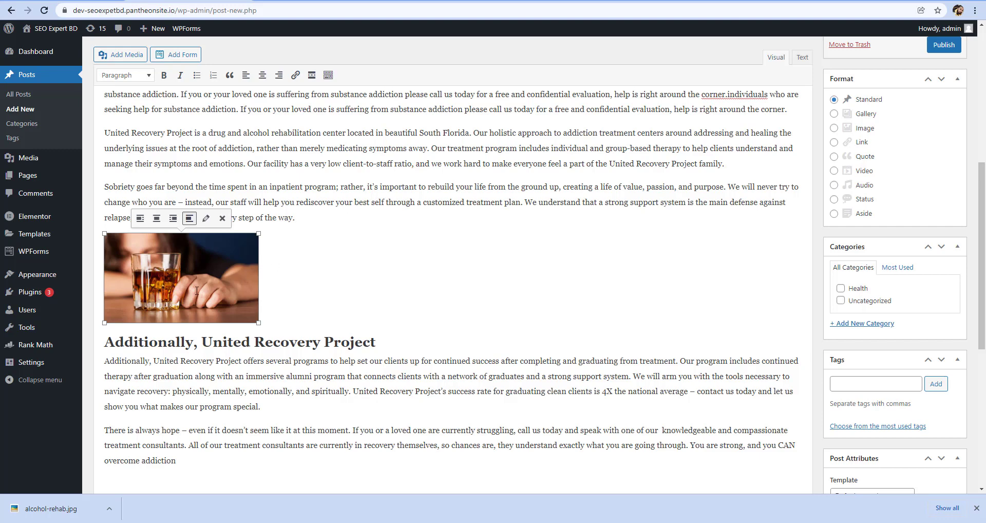
pyautogui.click(206, 218)
pyautogui.click(217, 202)
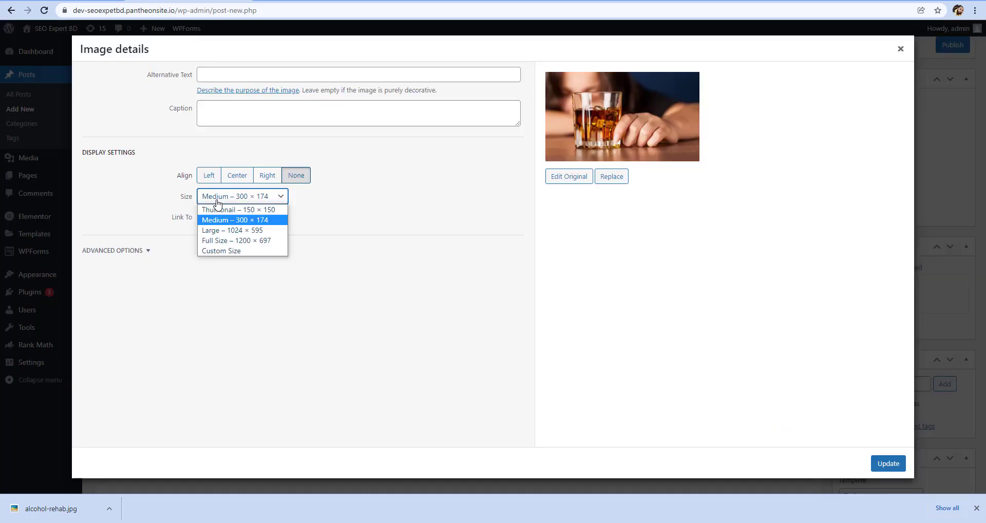
pyautogui.click(216, 230)
pyautogui.click(227, 206)
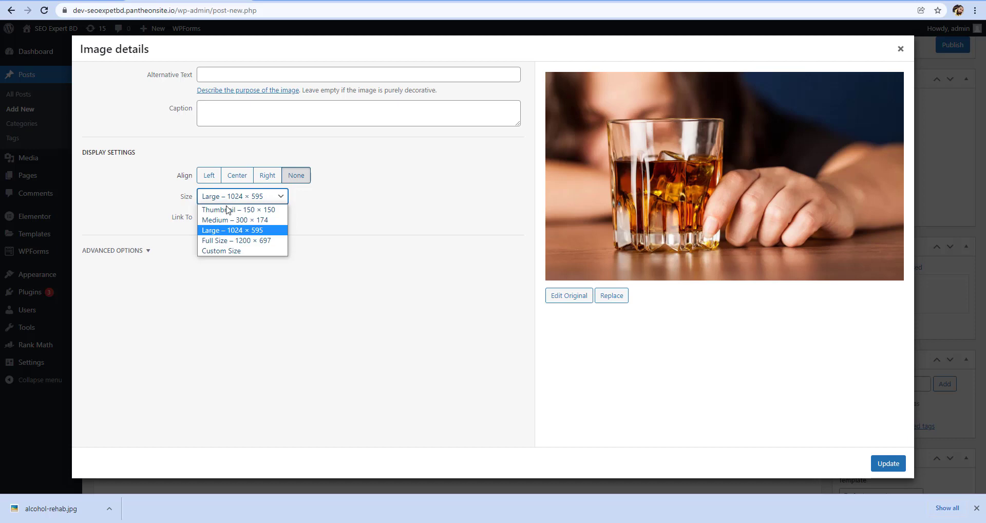
pyautogui.click(224, 241)
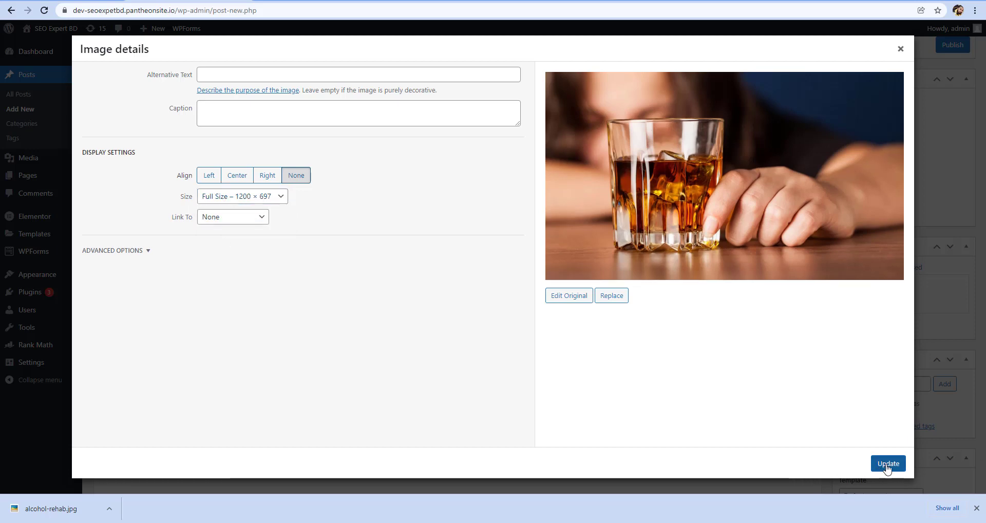
pyautogui.click(886, 463)
# Set the alcohol-rehab.jpg picture from the media library as the post's featured image
pyautogui.scroll(-3, 671, 236)
pyautogui.scroll(-5, 671, 236)
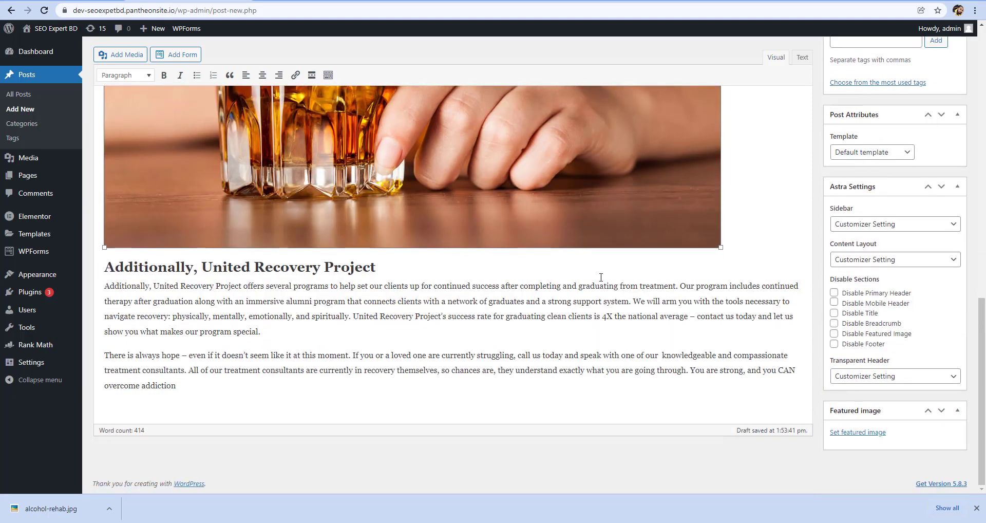
pyautogui.scroll(15, 601, 297)
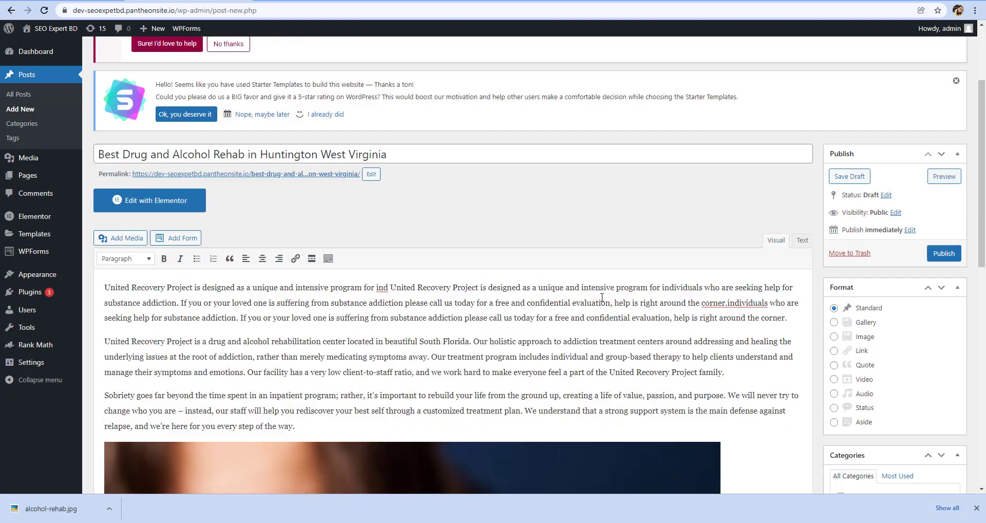
pyautogui.scroll(-5, 607, 297)
pyautogui.scroll(-6, 607, 297)
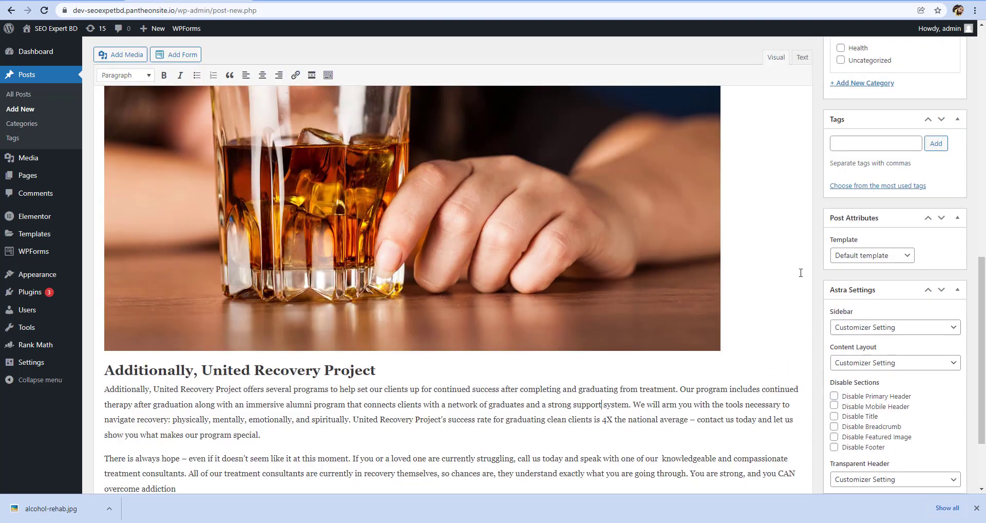
pyautogui.scroll(4, 799, 273)
pyautogui.scroll(-5, 566, 304)
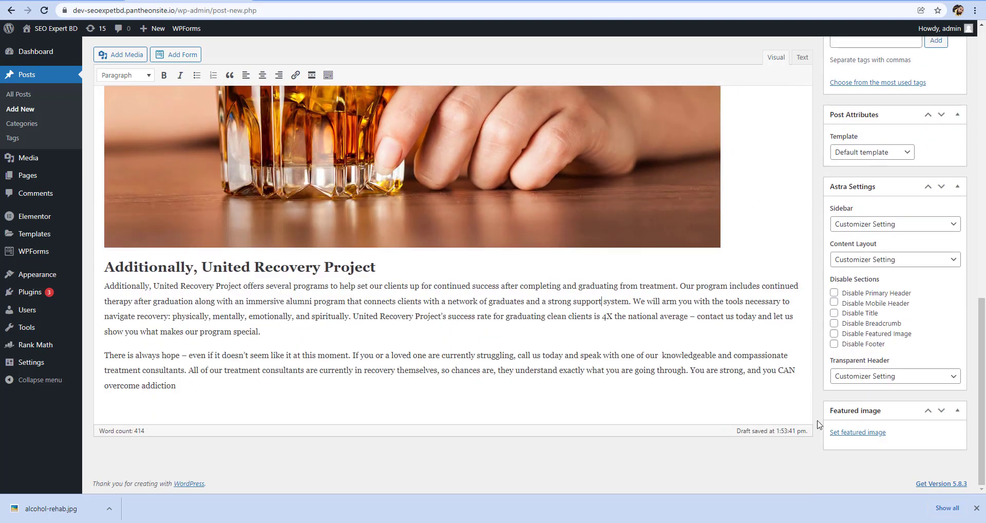
pyautogui.click(840, 433)
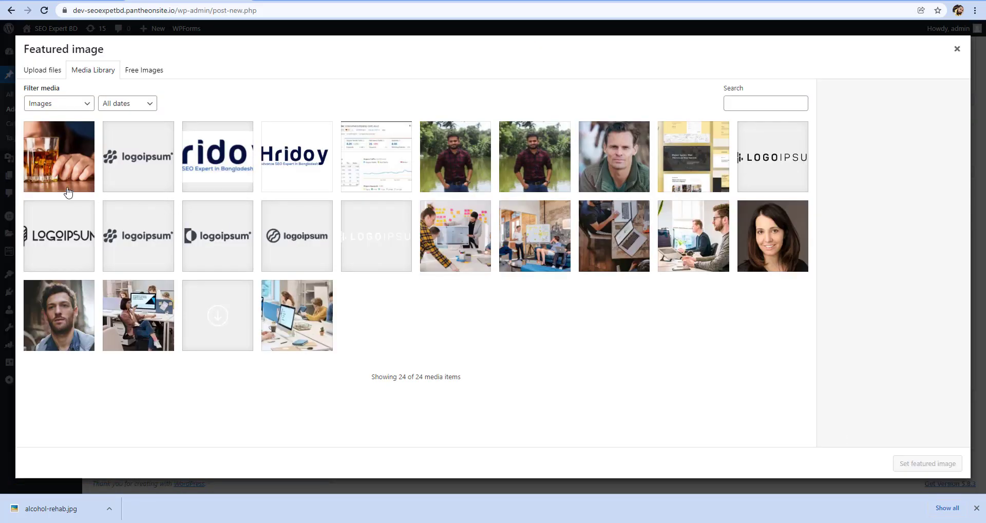
pyautogui.click(60, 174)
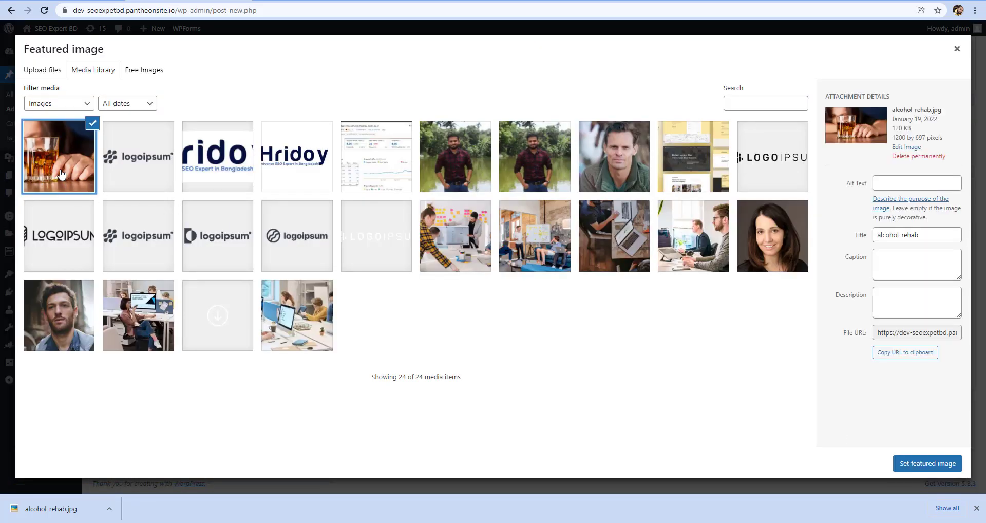
pyautogui.click(929, 471)
# Assign the post to the Health category
pyautogui.scroll(6, 570, 334)
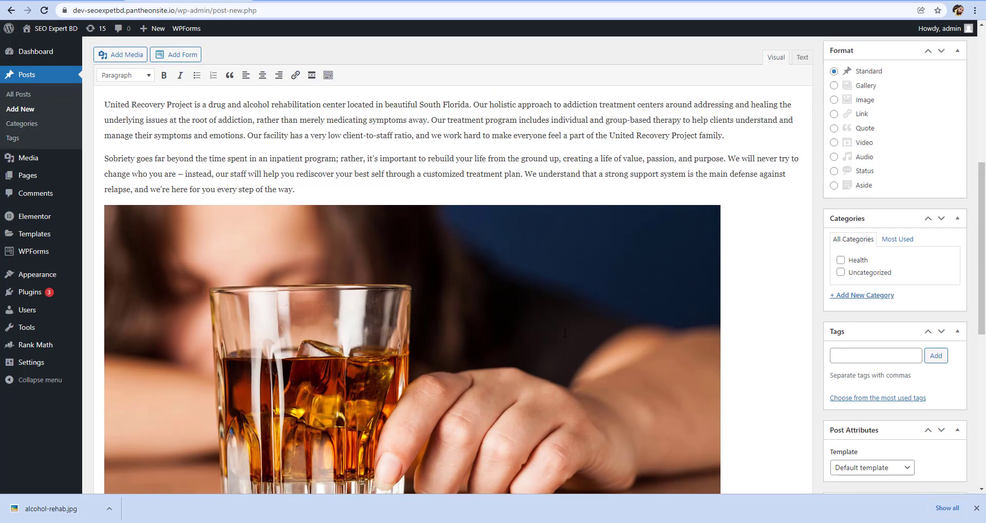
pyautogui.scroll(5, 565, 333)
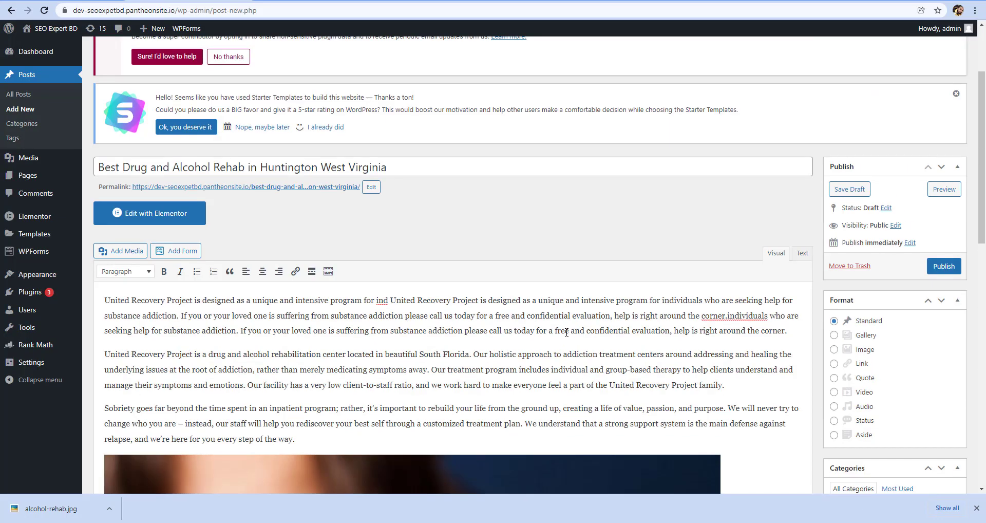
pyautogui.scroll(-5, 551, 339)
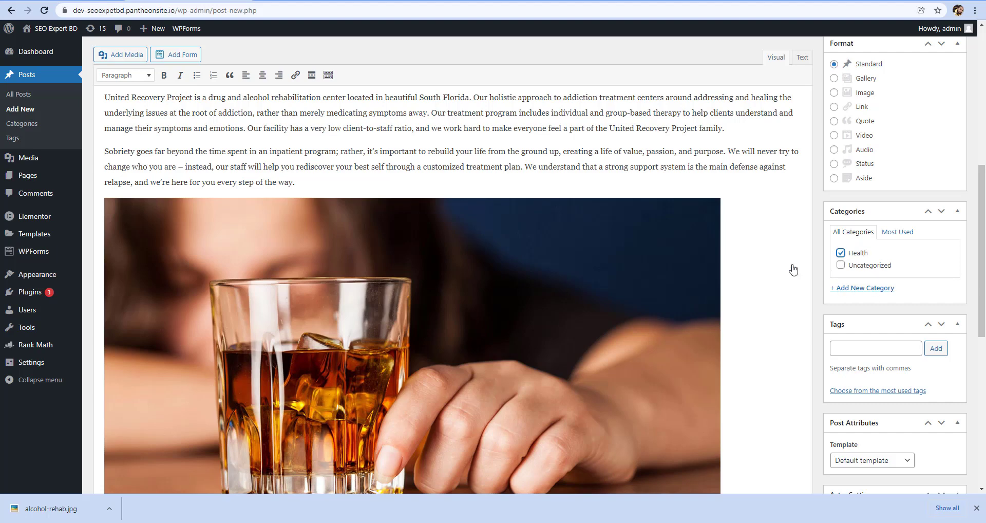
pyautogui.scroll(4, 536, 295)
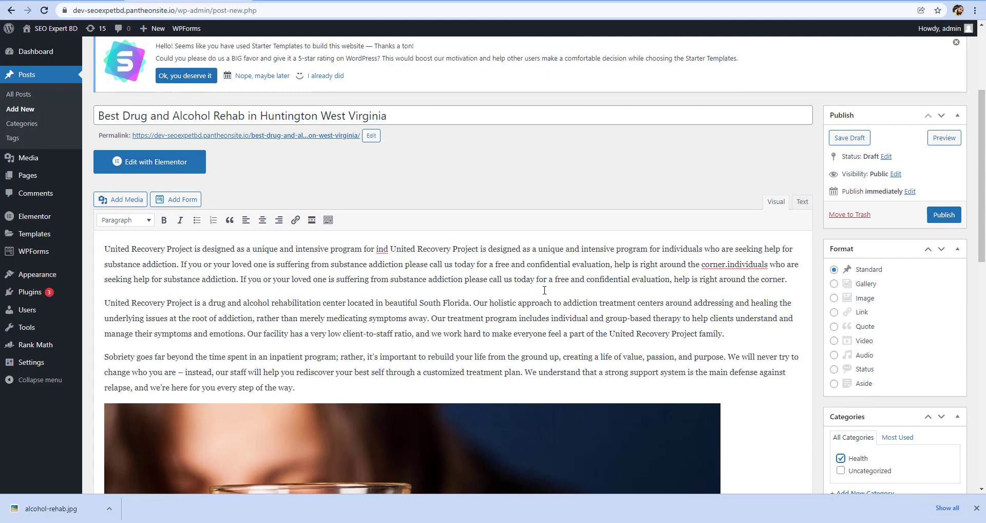
pyautogui.scroll(-5, 544, 290)
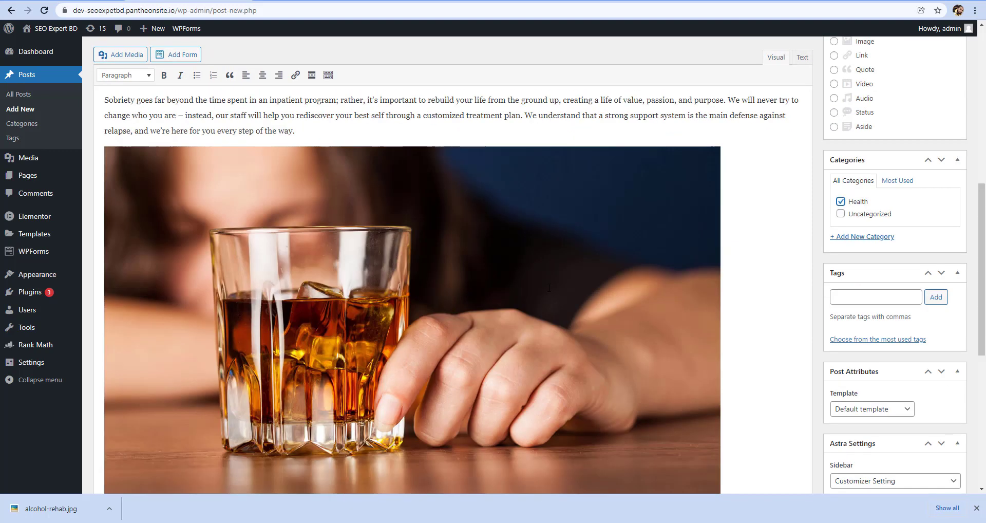
pyautogui.scroll(-6, 548, 286)
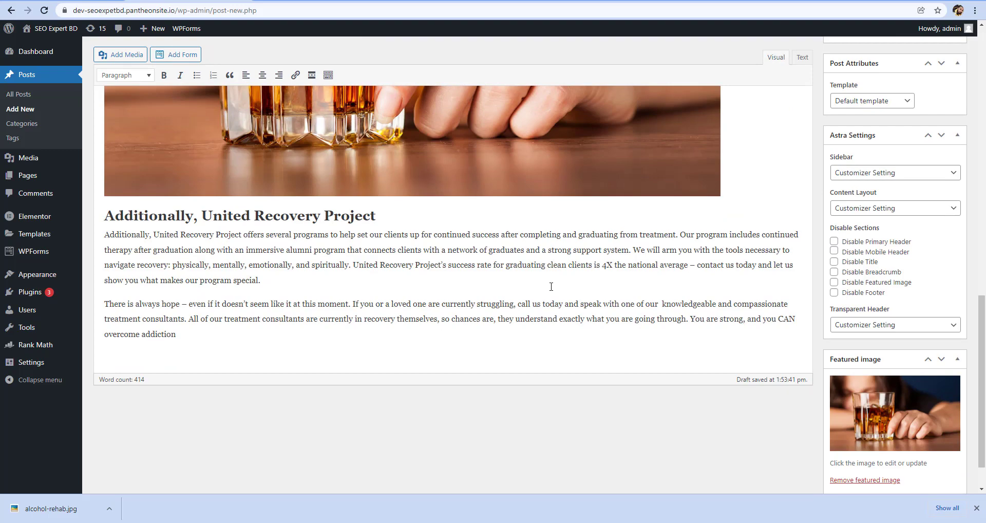
# Review the draft post's text, body image, category and featured image in the editor
pyautogui.scroll(15, 551, 286)
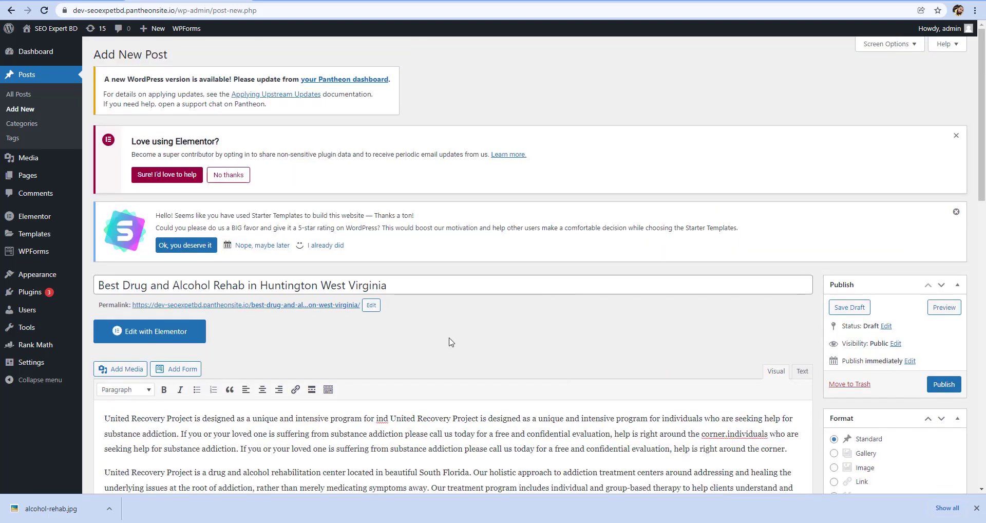
pyautogui.scroll(-1, 419, 379)
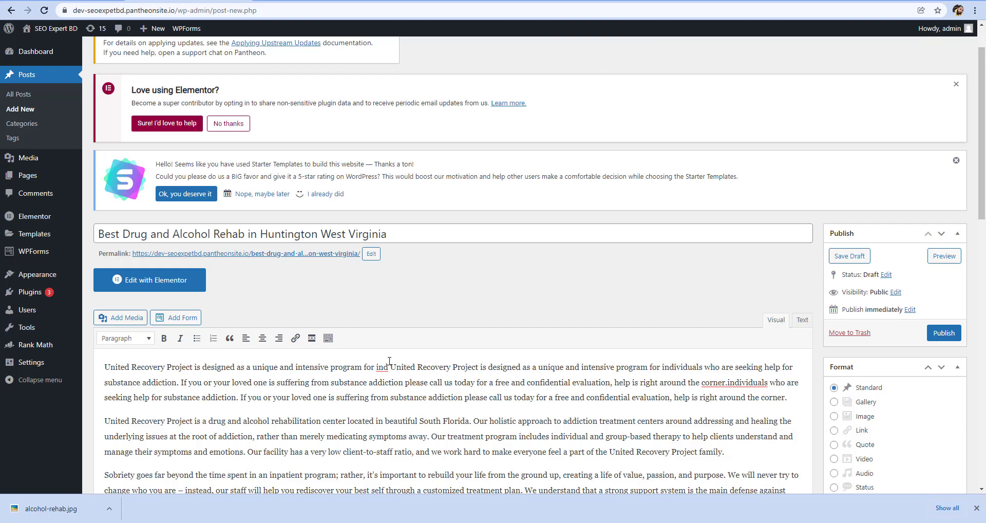
pyautogui.scroll(-10, 433, 350)
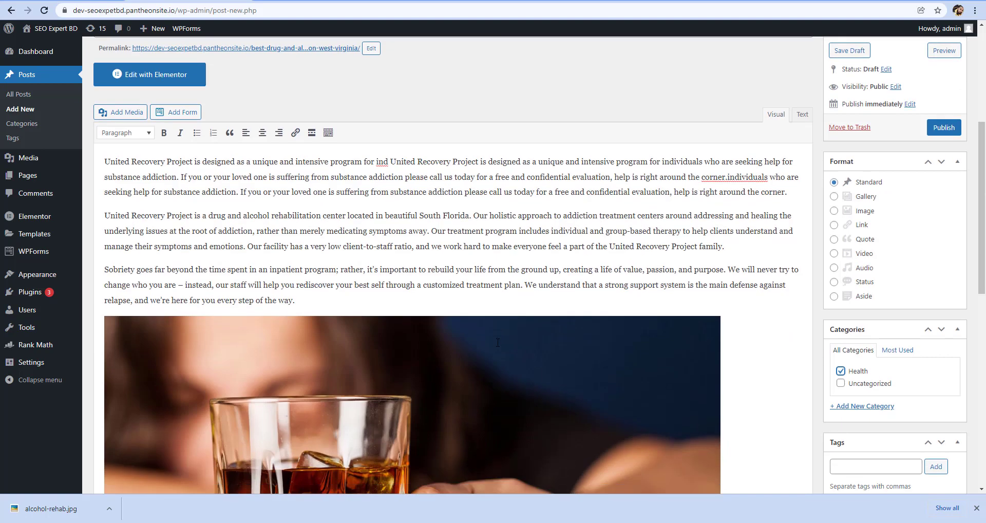
pyautogui.scroll(-5, 884, 226)
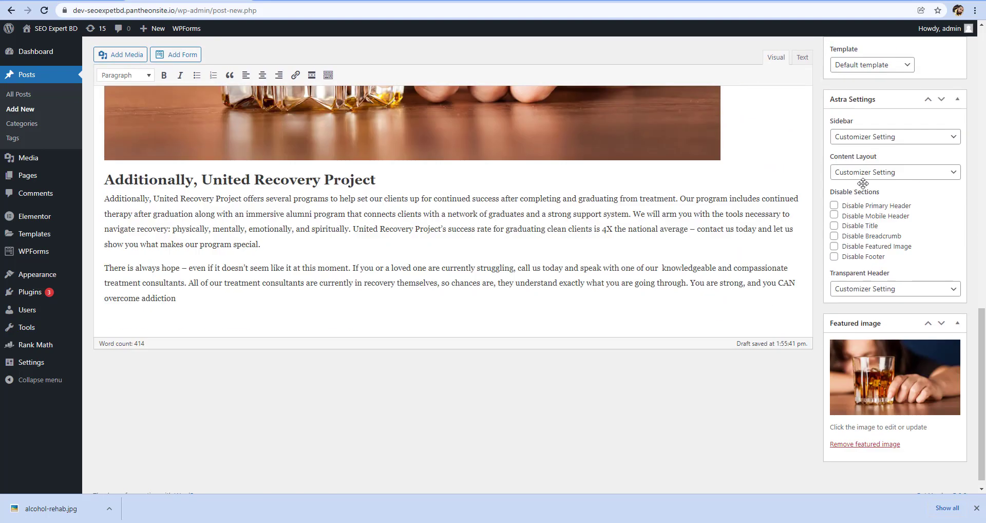
pyautogui.scroll(15, 429, 257)
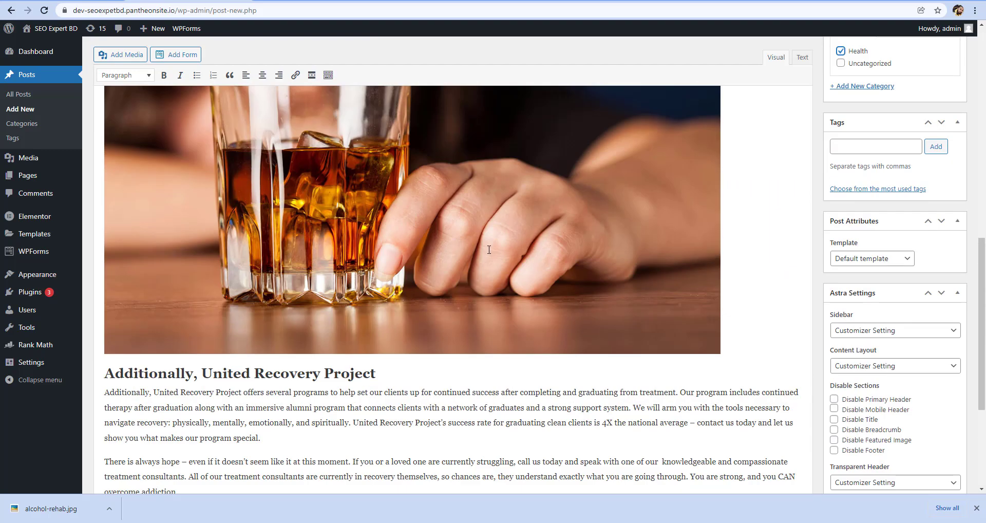
pyautogui.scroll(-3, 506, 246)
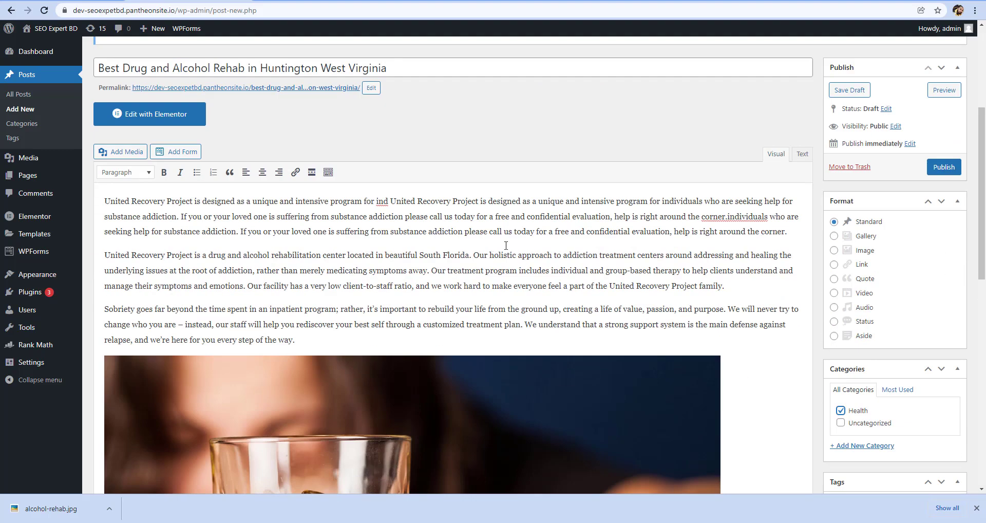
pyautogui.moveTo(781, 204); pyautogui.dragTo(794, 205)
pyautogui.click(798, 213)
pyautogui.click(785, 230)
pyautogui.scroll(5, 768, 407)
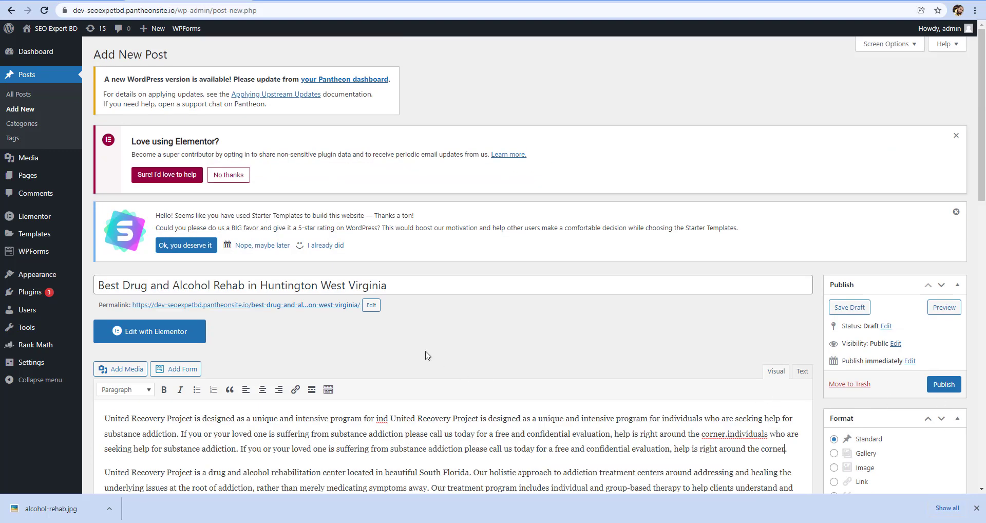
# Open the draft's permalink in a separate tab and examine the text alignment of the previewed post
pyautogui.rightClick(235, 306)
pyautogui.click(247, 310)
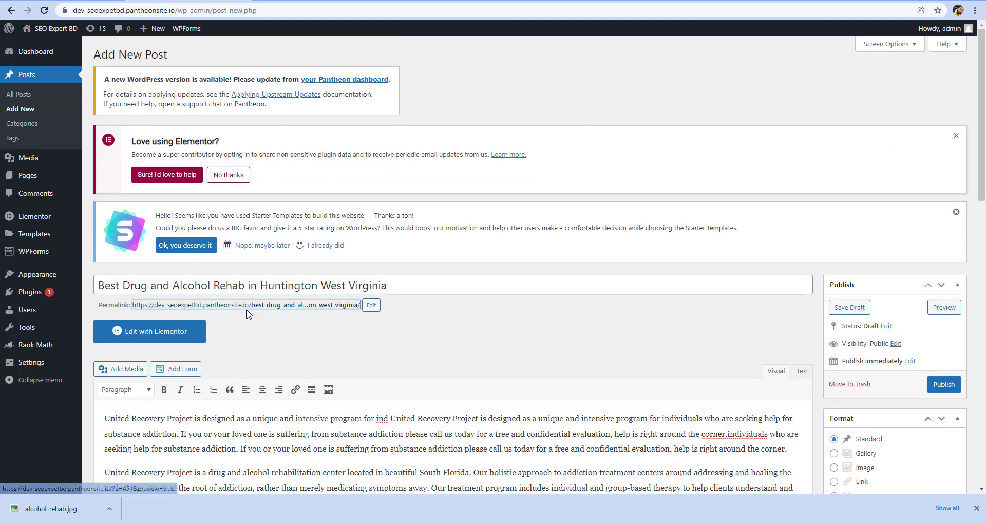
pyautogui.click(295, 0)
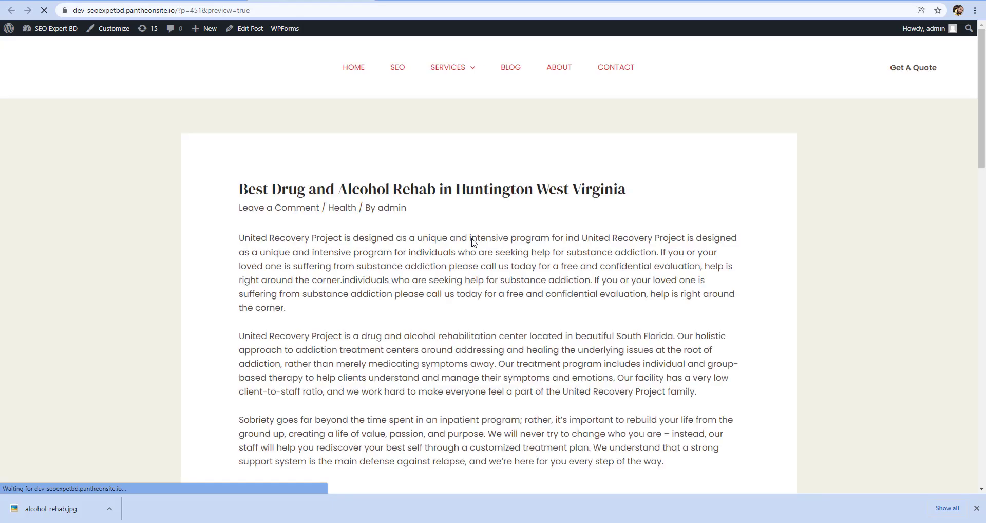
pyautogui.scroll(-5, 431, 223)
pyautogui.scroll(3, 537, 206)
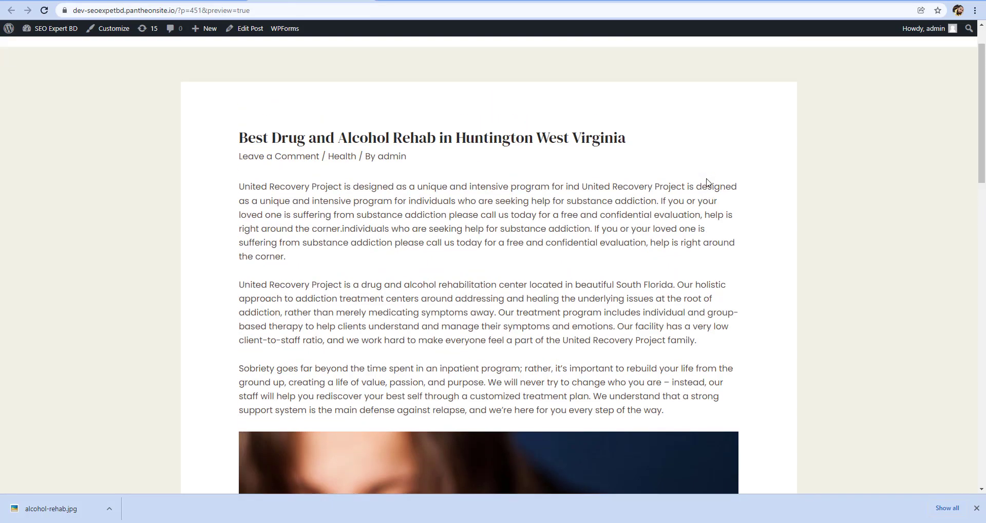
pyautogui.moveTo(715, 196)
pyautogui.mouseDown()
pyautogui.moveTo(717, 212)
pyautogui.moveTo(725, 190)
pyautogui.mouseUp()
pyautogui.click(737, 185)
pyautogui.scroll(1, 719, 228)
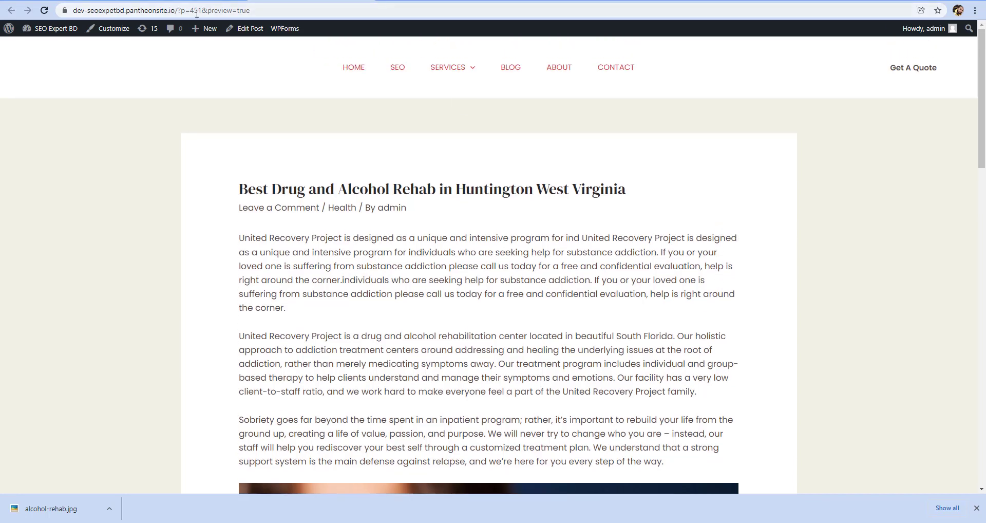
# Return to the post editor and publish the post
pyautogui.click(191, 2)
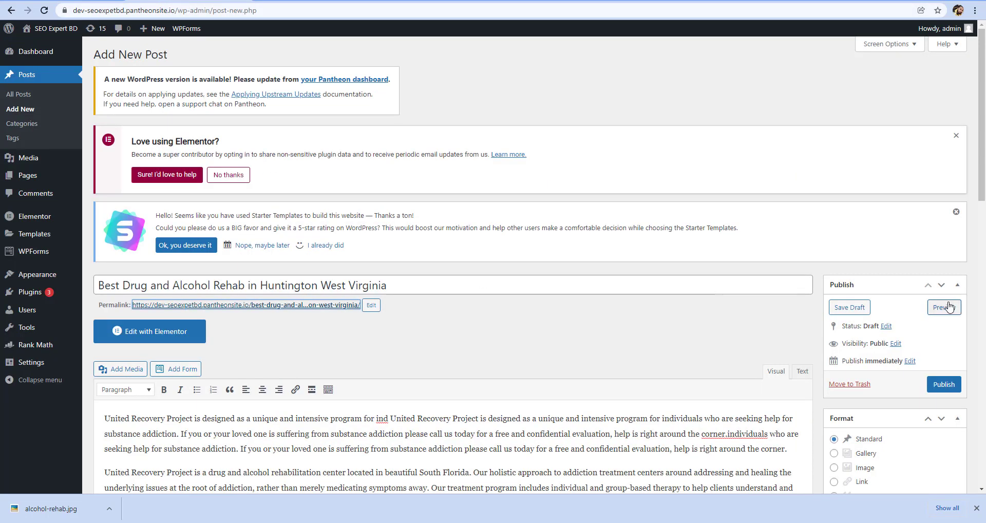
pyautogui.click(943, 391)
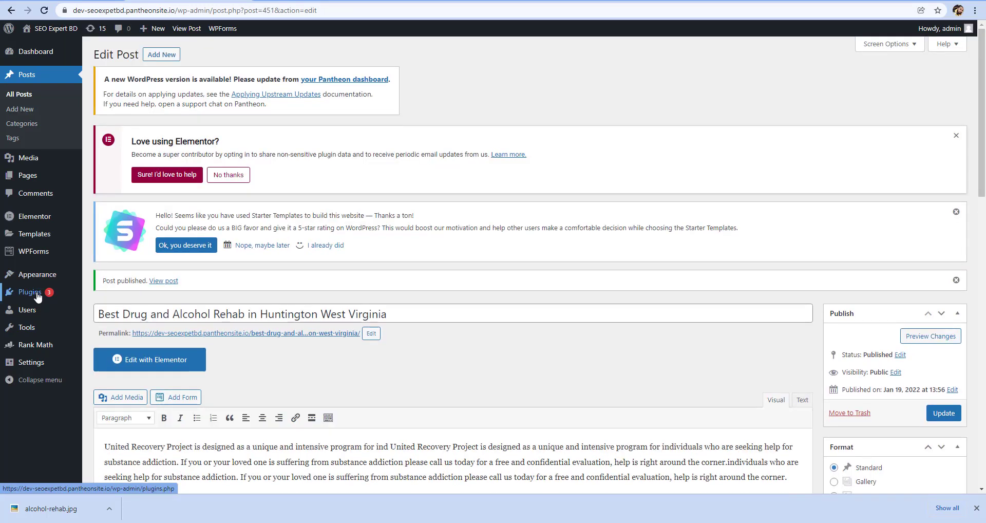
# Search the plugin directory for "justify", then install and activate the Re-Add Text Justify Button plugin
pyautogui.click(38, 295)
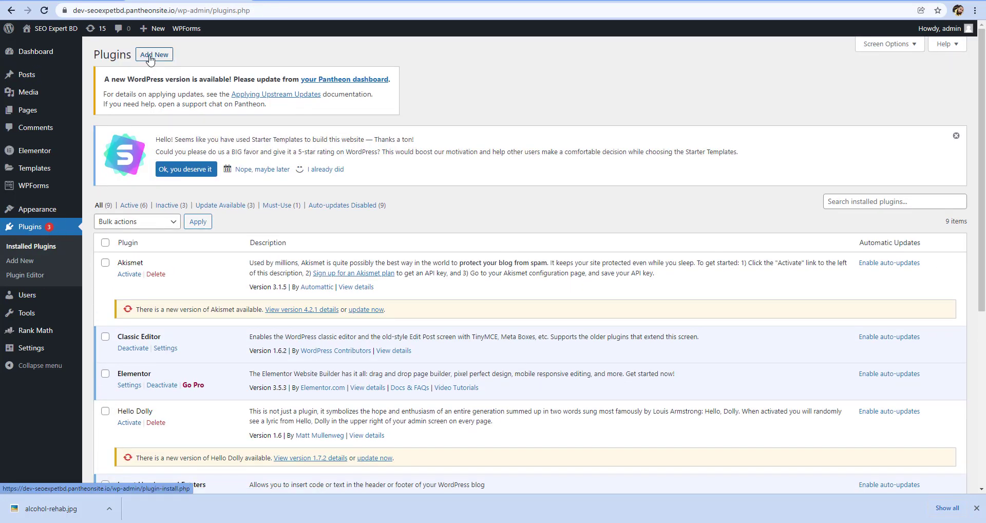
pyautogui.click(150, 60)
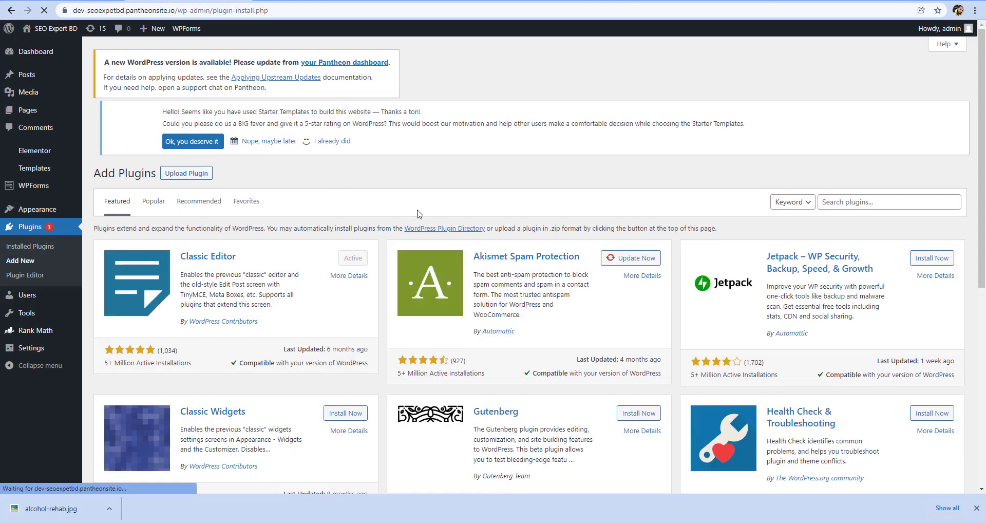
pyautogui.click(844, 208)
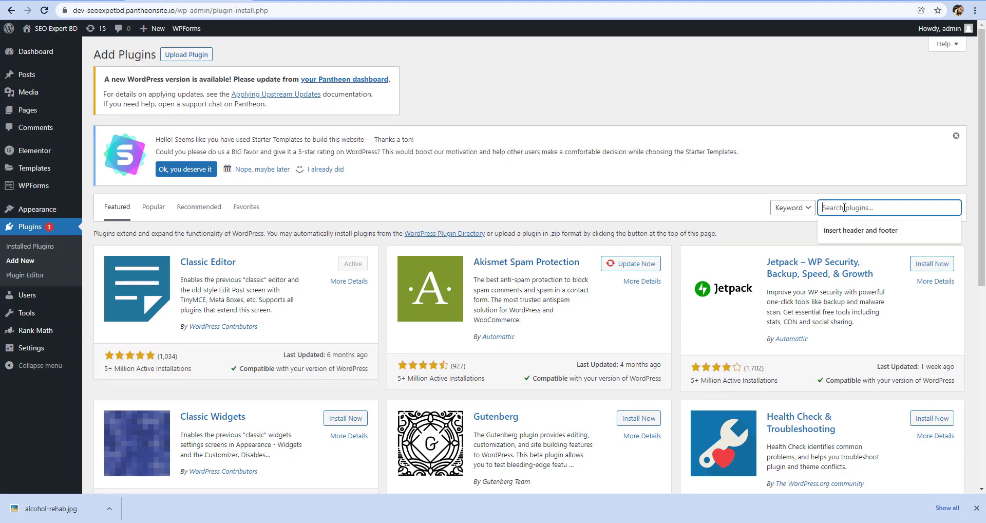
pyautogui.write('justify')
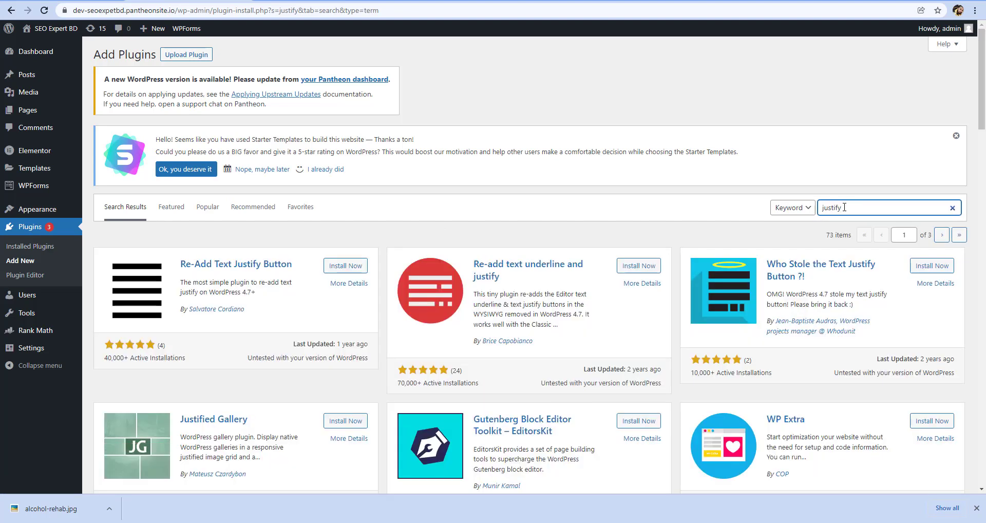
pyautogui.click(332, 266)
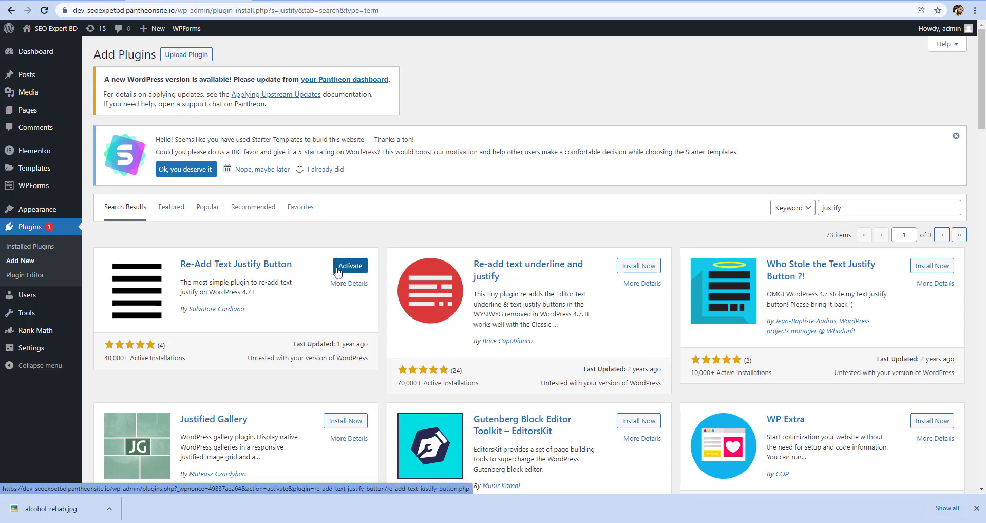
pyautogui.click(338, 272)
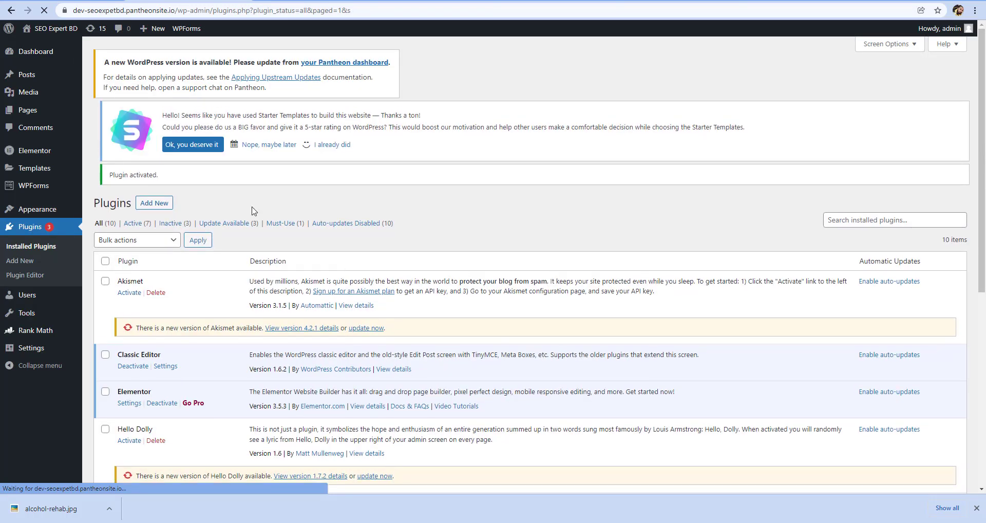
# Open the post Best Drug and Alcohol Rehab in Huntington West Virginia for editing from the list of all posts
pyautogui.moveTo(36, 75)
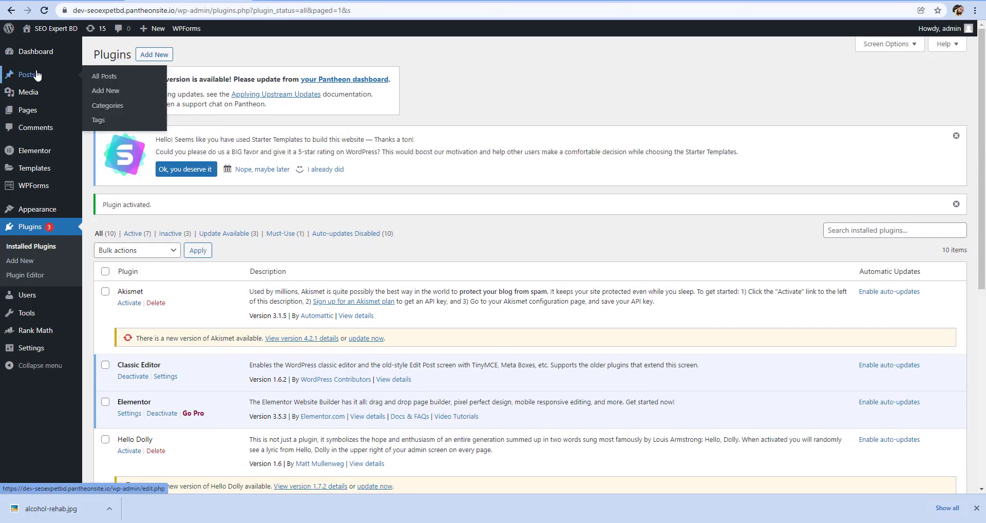
pyautogui.click(99, 75)
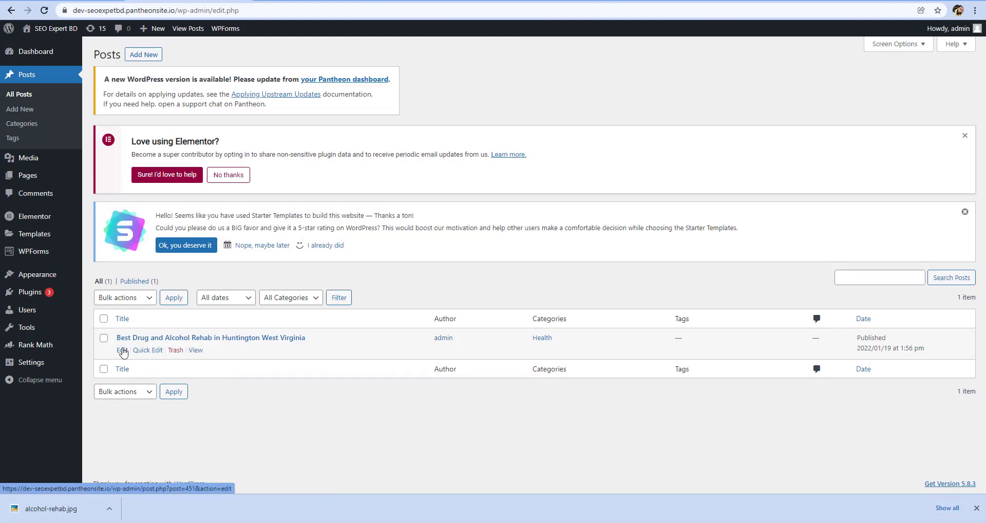
pyautogui.click(122, 350)
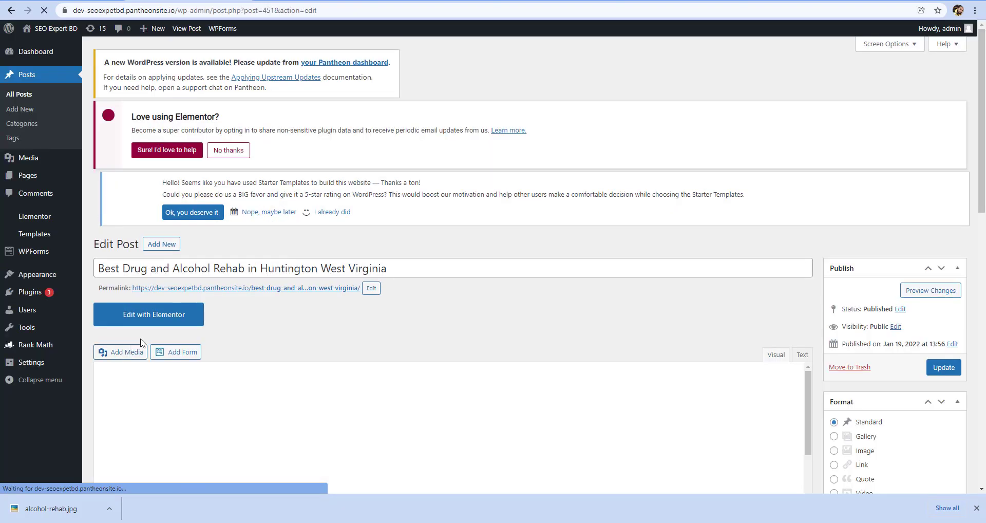
# Justify the entire content of the post and update the post
pyautogui.scroll(-3, 281, 336)
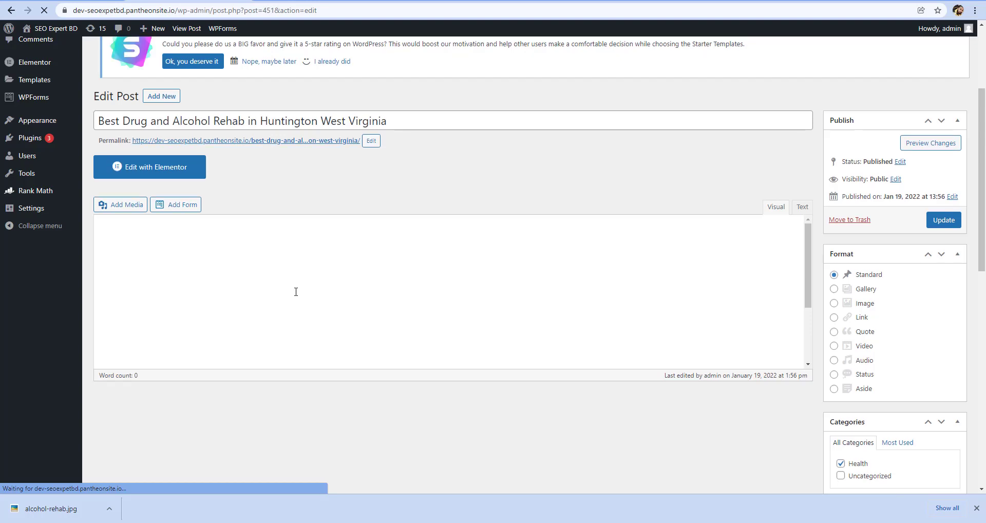
pyautogui.scroll(-4, 425, 308)
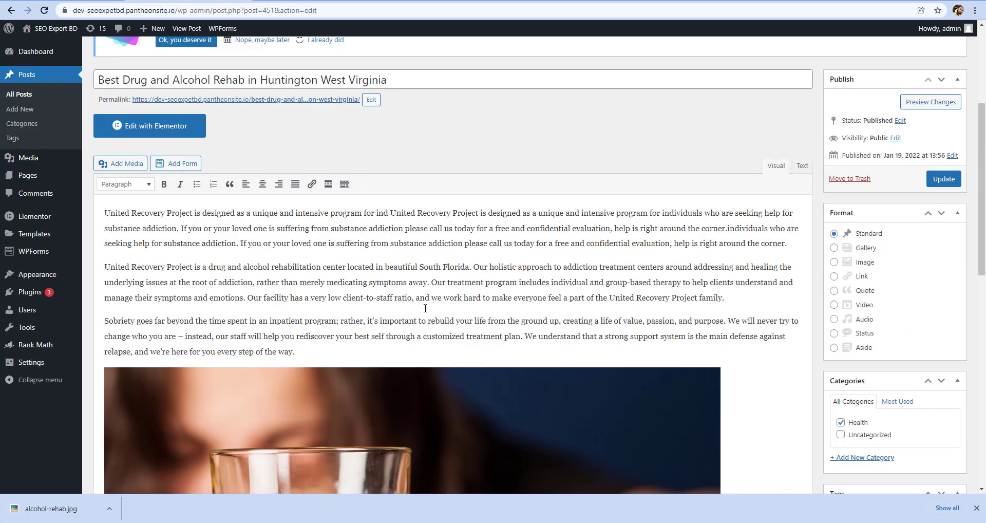
pyautogui.click(327, 278)
pyautogui.hotkey('ctrl', 'a')
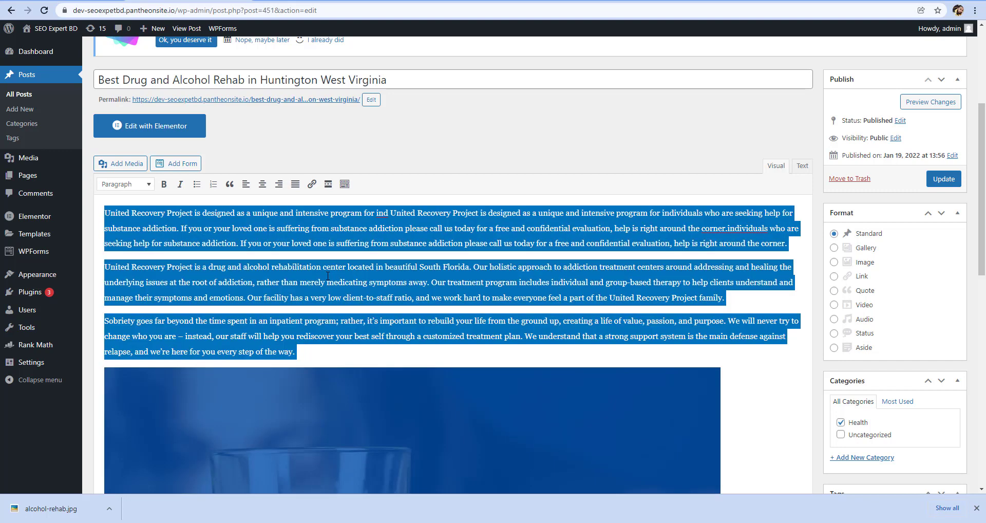
pyautogui.click(296, 185)
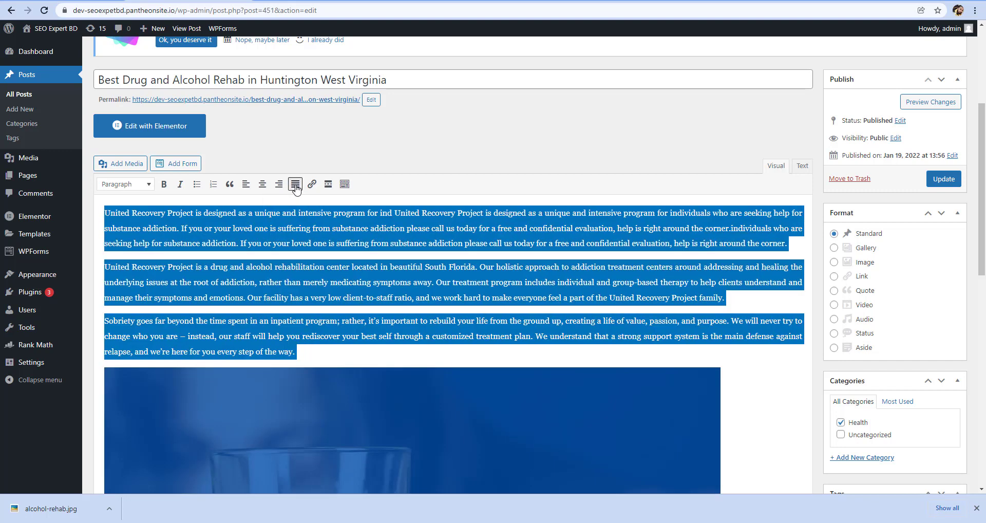
pyautogui.click(477, 266)
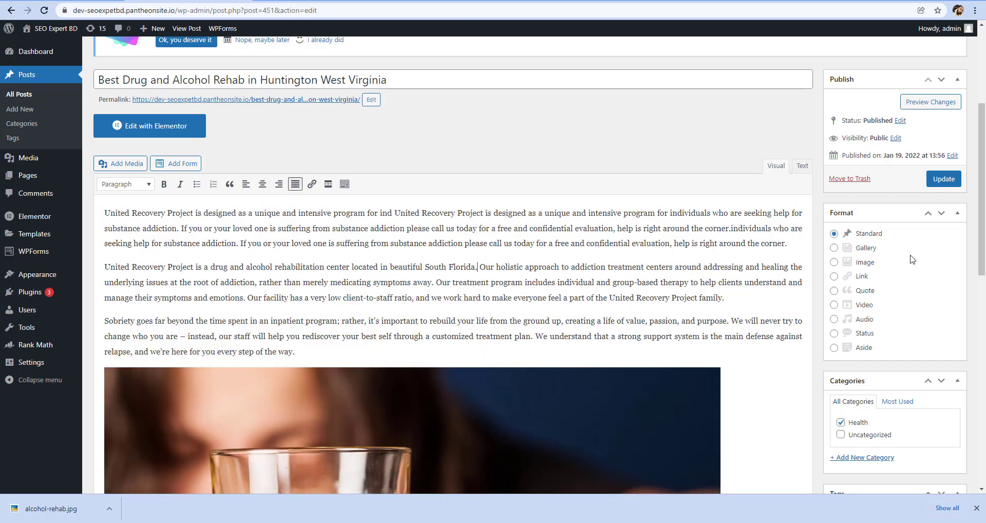
pyautogui.click(944, 180)
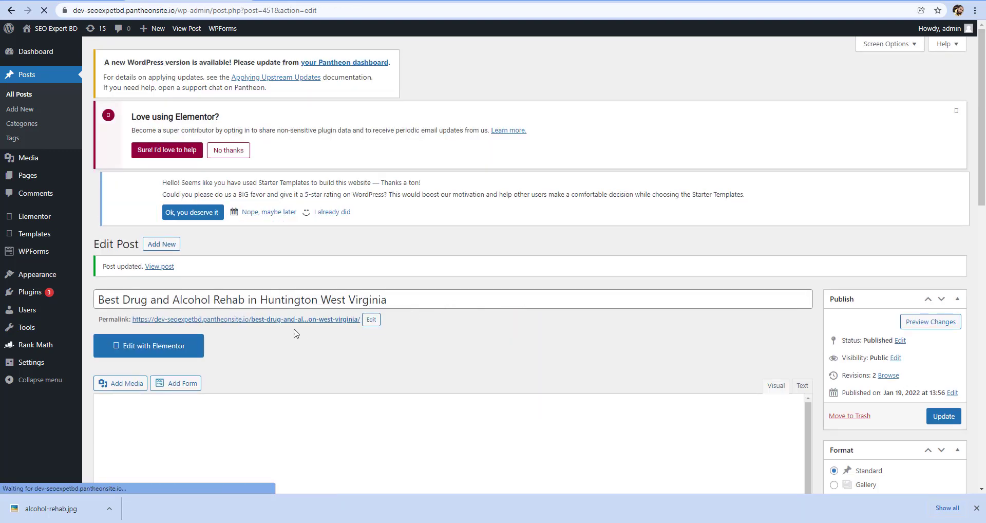
# Reload the post's page in the preview tab and examine its justified paragraphs, image and "Additionally, United Recovery Project" heading
pyautogui.click(313, 1)
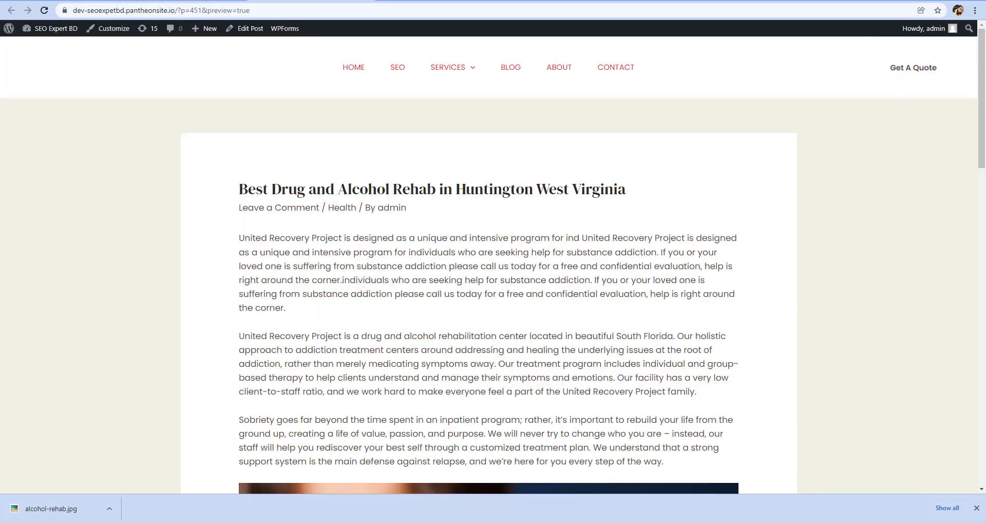
pyautogui.click(45, 11)
pyautogui.scroll(-7, 681, 348)
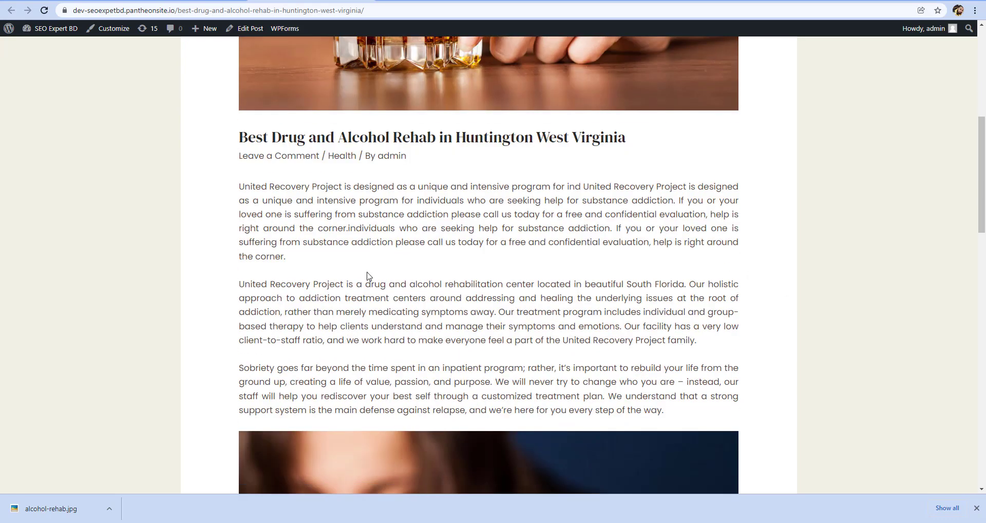
pyautogui.scroll(-10, 377, 274)
pyautogui.scroll(-4, 517, 242)
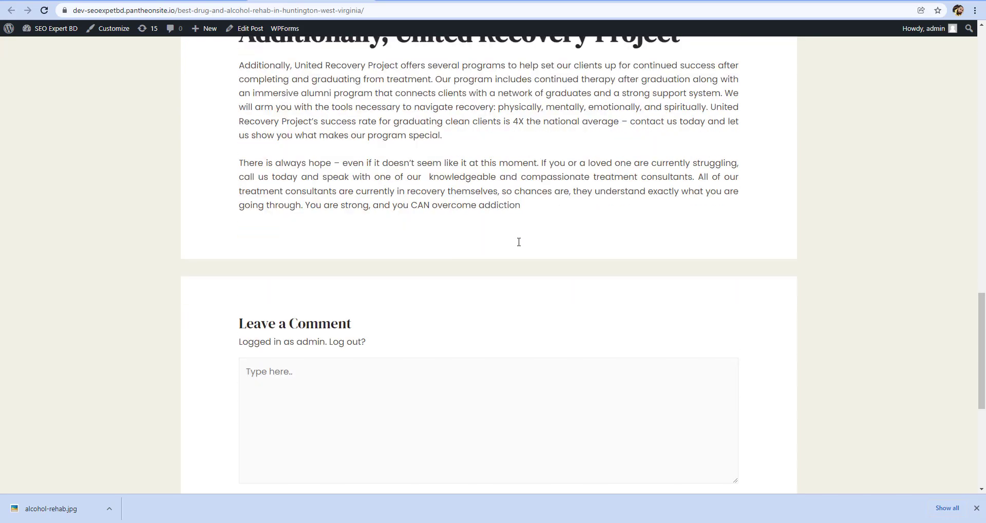
pyautogui.scroll(5, 518, 243)
pyautogui.moveTo(237, 296); pyautogui.dragTo(686, 302)
pyautogui.click(686, 301)
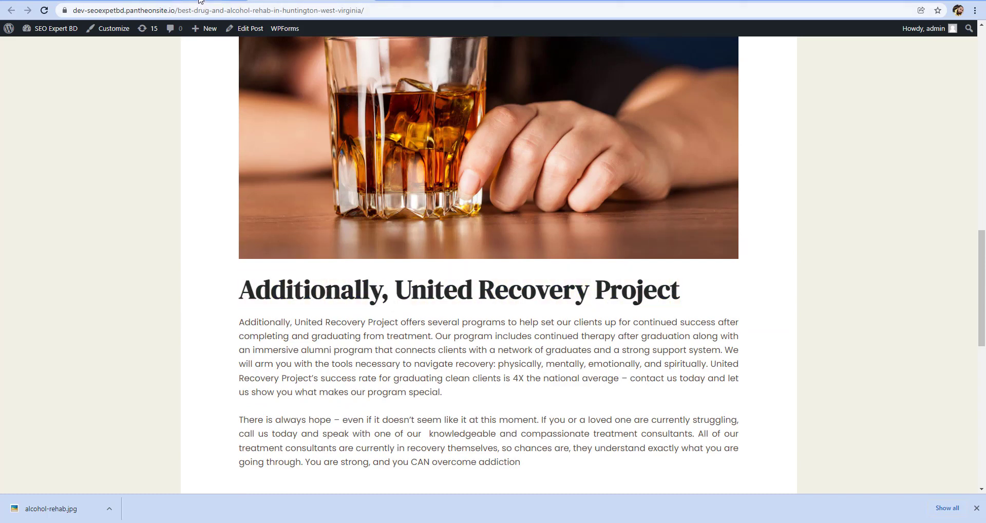
# Return to the post editor and change the "Additionally, United Recovery Project" heading to Heading 4
pyautogui.click(201, 1)
pyautogui.scroll(-16, 257, 299)
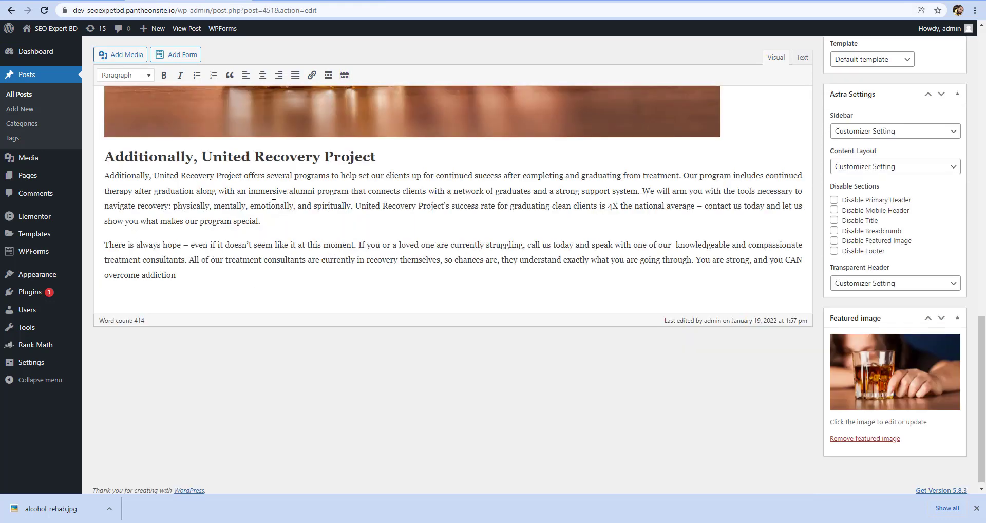
pyautogui.click(280, 163)
pyautogui.moveTo(378, 165); pyautogui.dragTo(102, 156)
pyautogui.click(136, 75)
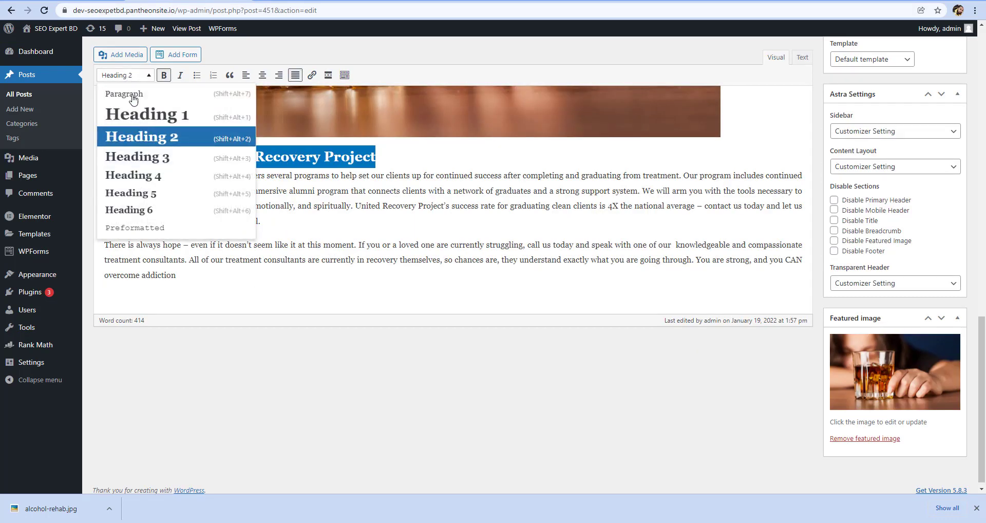
pyautogui.click(136, 176)
pyautogui.click(352, 227)
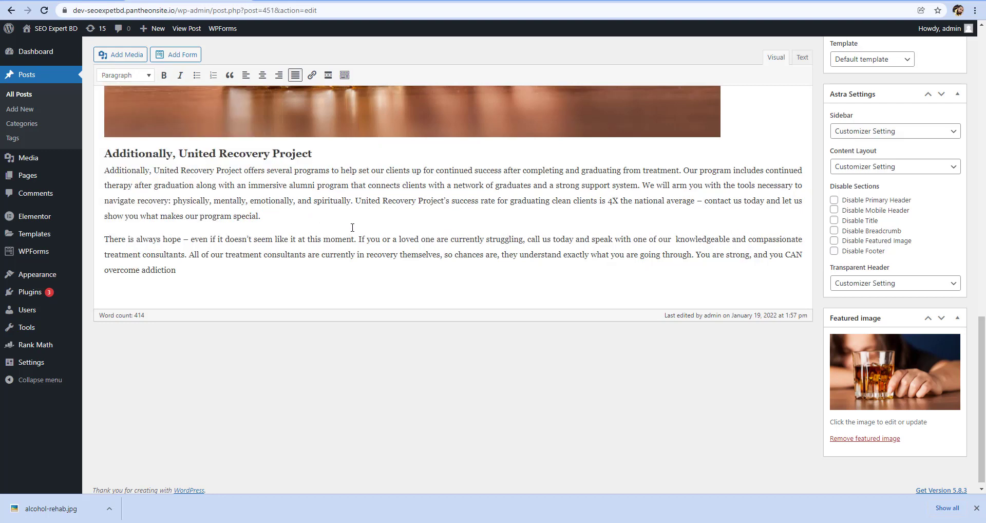
# Update the post with the changed heading and open its published page
pyautogui.scroll(15, 953, 369)
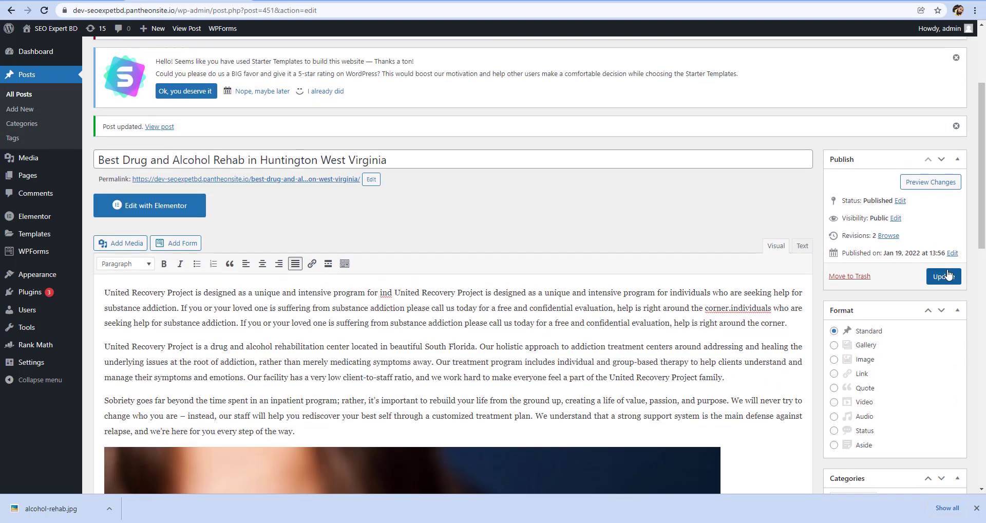
pyautogui.click(947, 275)
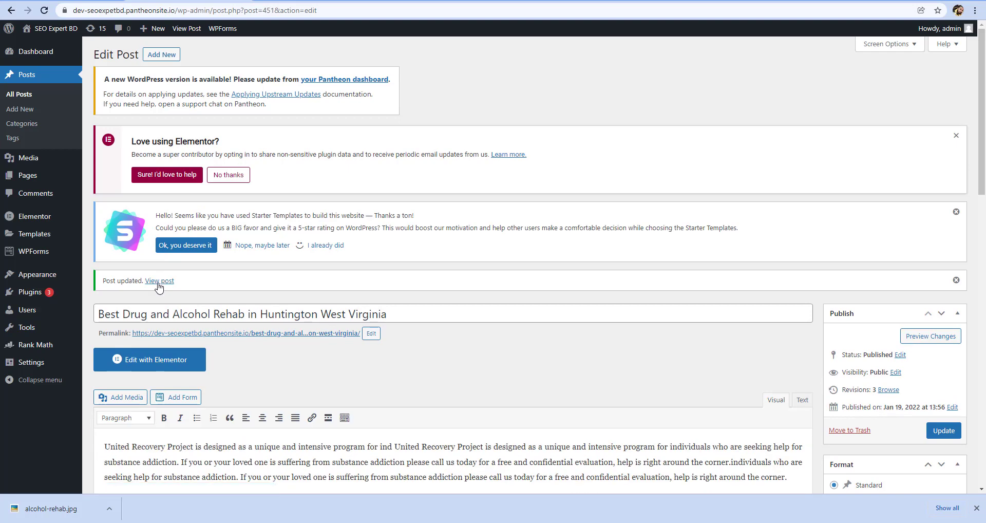
pyautogui.click(159, 281)
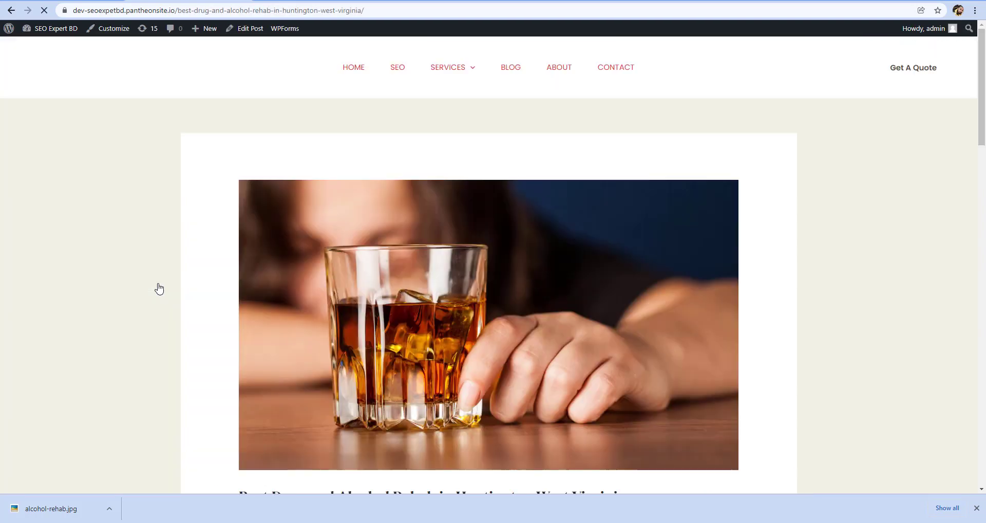
# Examine the published post's title, category and author line, justified paragraphs, images and "Additionally, United Recovery Project" heading
pyautogui.scroll(-4, 622, 329)
pyautogui.scroll(-3, 622, 329)
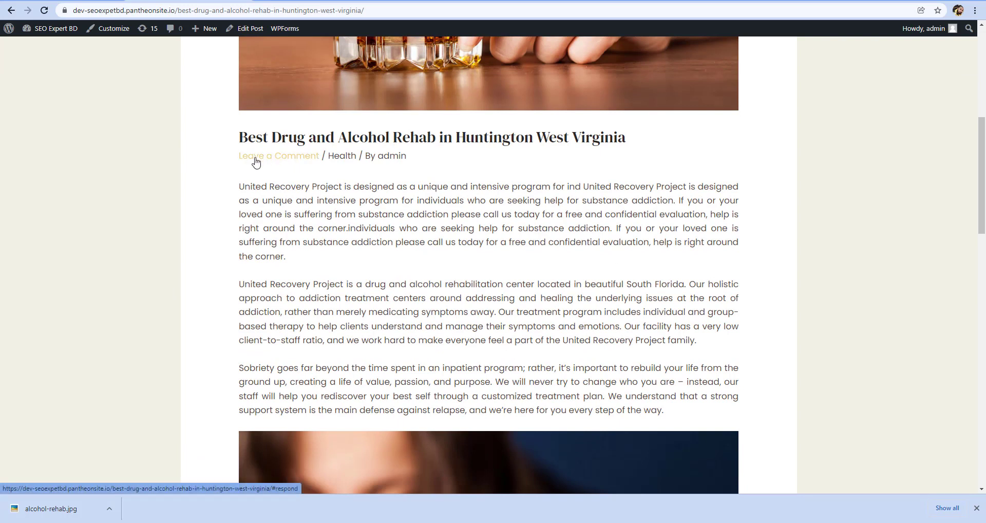
pyautogui.moveTo(326, 159)
pyautogui.mouseDown()
pyautogui.moveTo(379, 150)
pyautogui.moveTo(418, 160)
pyautogui.moveTo(474, 139)
pyautogui.moveTo(511, 141)
pyautogui.mouseUp()
pyautogui.click(431, 157)
pyautogui.click(534, 177)
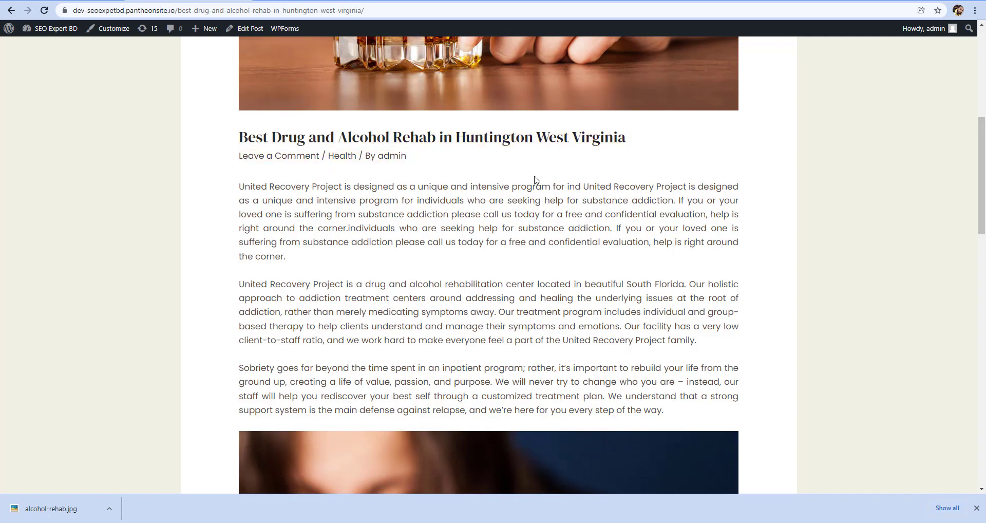
pyautogui.scroll(-5, 506, 221)
pyautogui.scroll(1, 507, 221)
pyautogui.scroll(11, 469, 200)
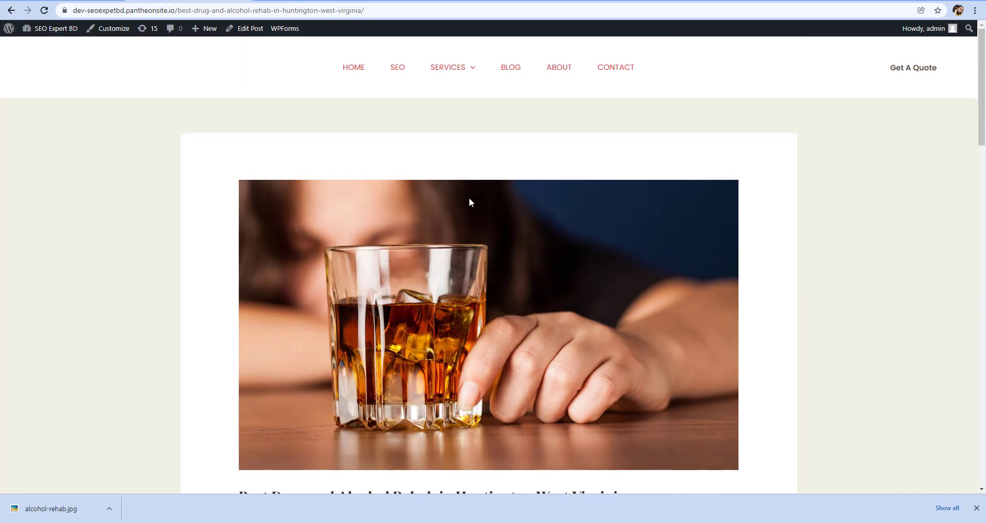
pyautogui.scroll(-17, 503, 229)
pyautogui.scroll(-7, 510, 235)
pyautogui.scroll(6, 510, 236)
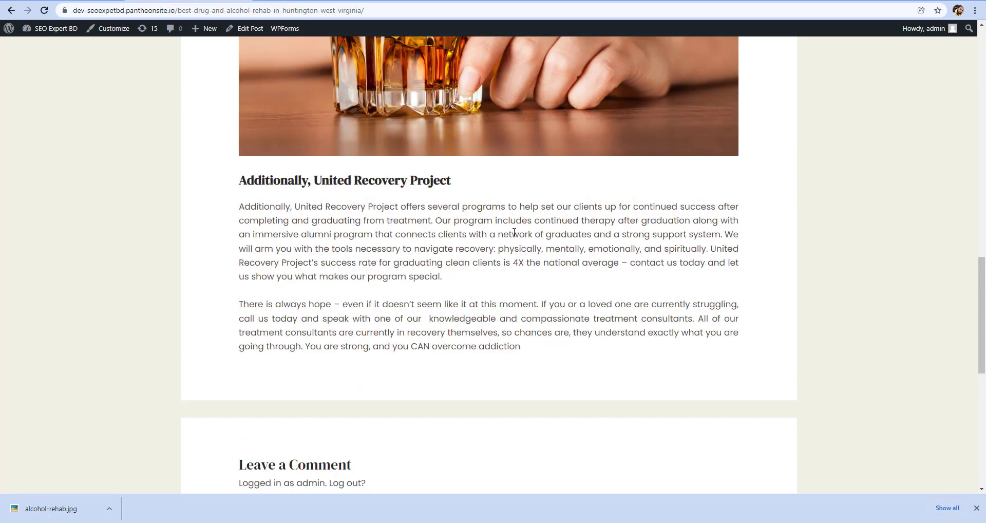
pyautogui.scroll(6, 519, 236)
pyautogui.scroll(15, 519, 235)
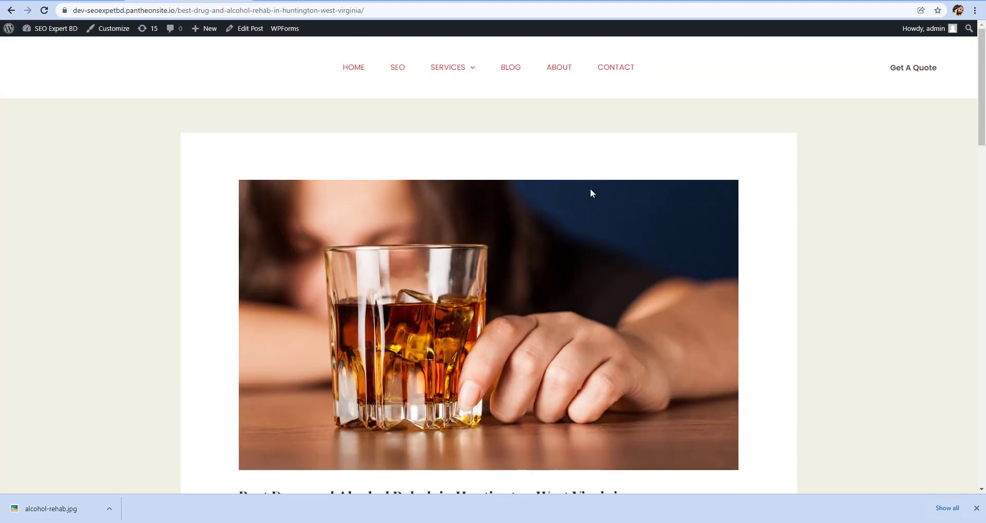
# Open the website's home page from the published post and look it over
pyautogui.click(346, 75)
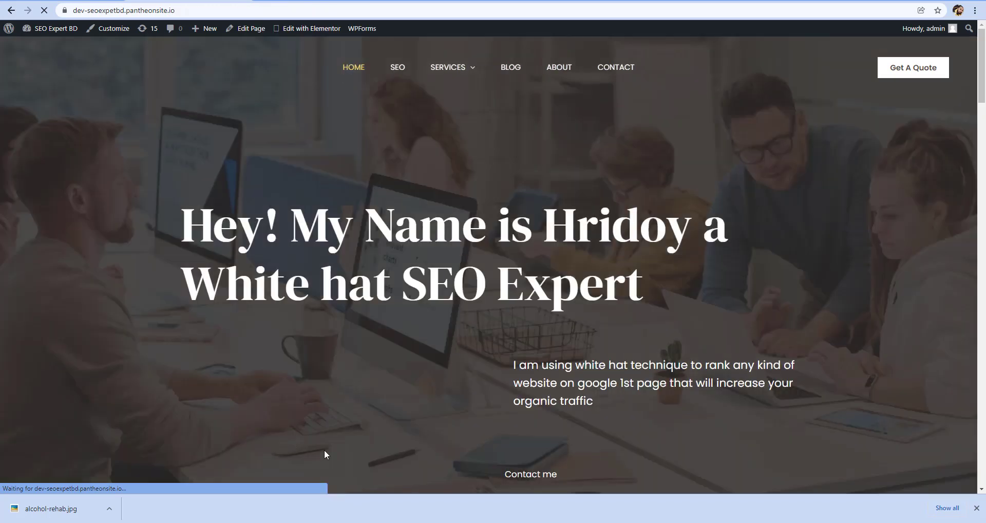
pyautogui.scroll(-4, 326, 450)
pyautogui.scroll(4, 392, 422)
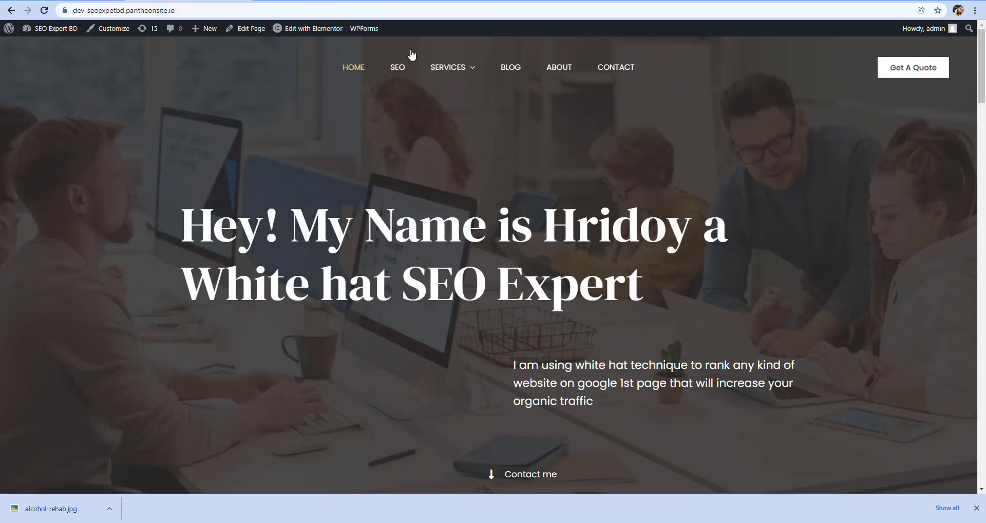
# Open the website's Blog page and examine the listing for the Huntington West Virginia rehab post, including its featured image and excerpt
pyautogui.click(507, 72)
pyautogui.scroll(-7, 686, 281)
pyautogui.scroll(5, 688, 291)
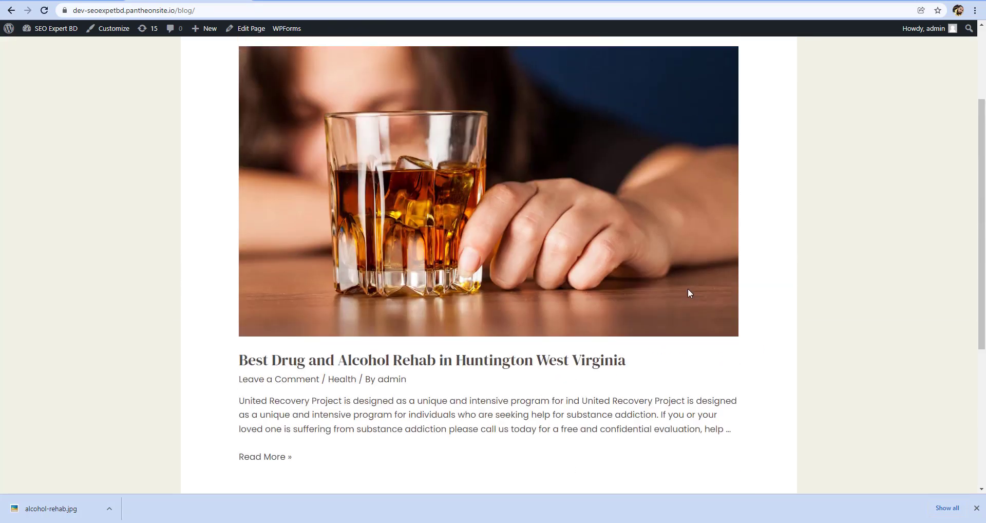
pyautogui.scroll(-3, 691, 292)
pyautogui.scroll(4, 693, 292)
pyautogui.scroll(-6, 321, 247)
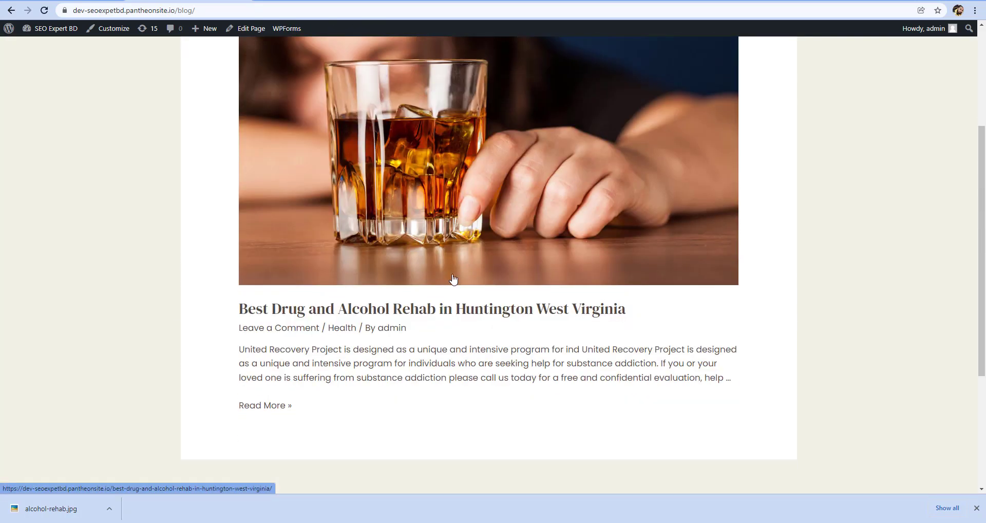